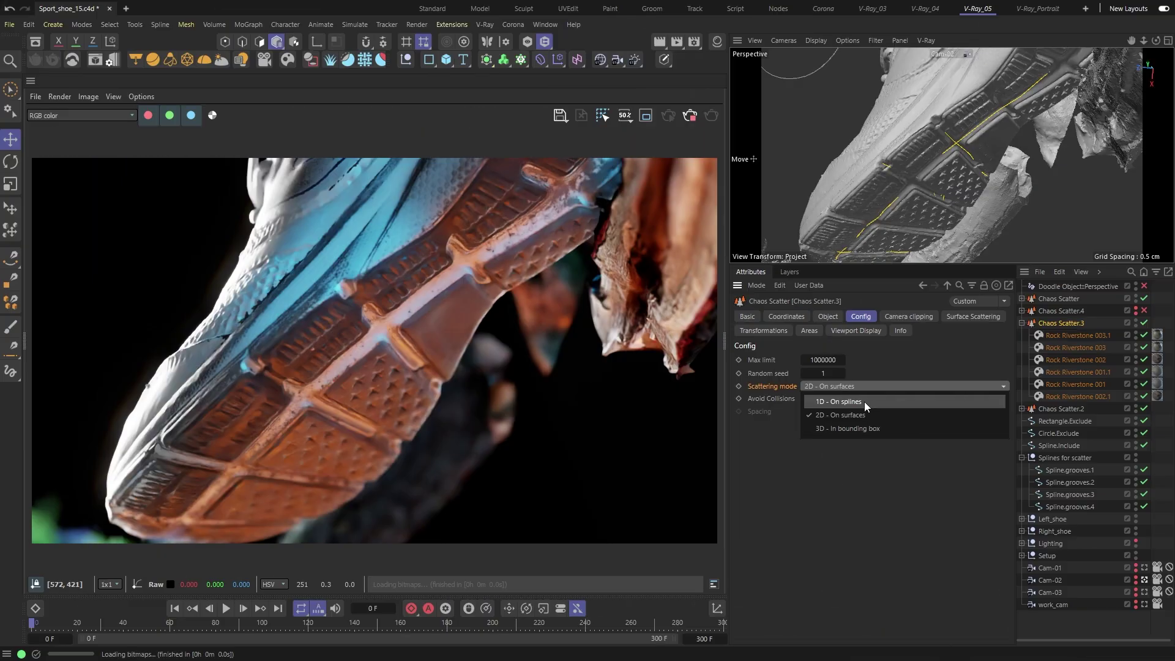
Step: Switch Chaos Scatter.3's Scattering mode to 1D - On splines so the river stones follow the sole grooves
left_click(864, 401)
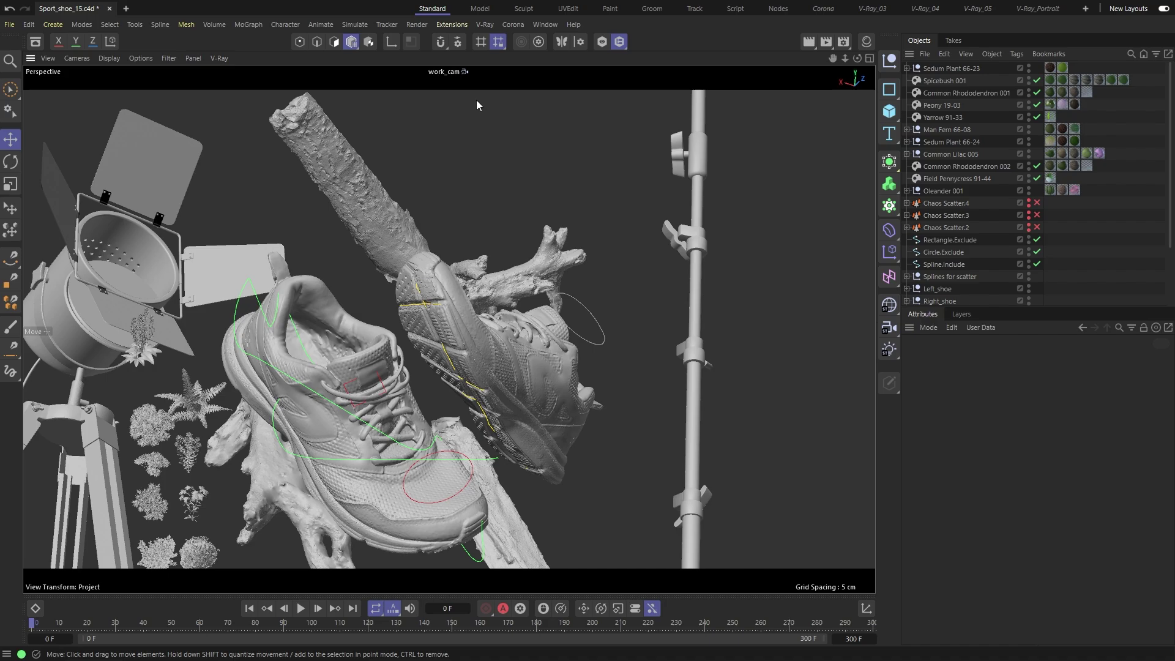
Step: View through Cam-01 and select both shoes, the branch instance, thick branch, trunk and tree root
left_click(445, 72)
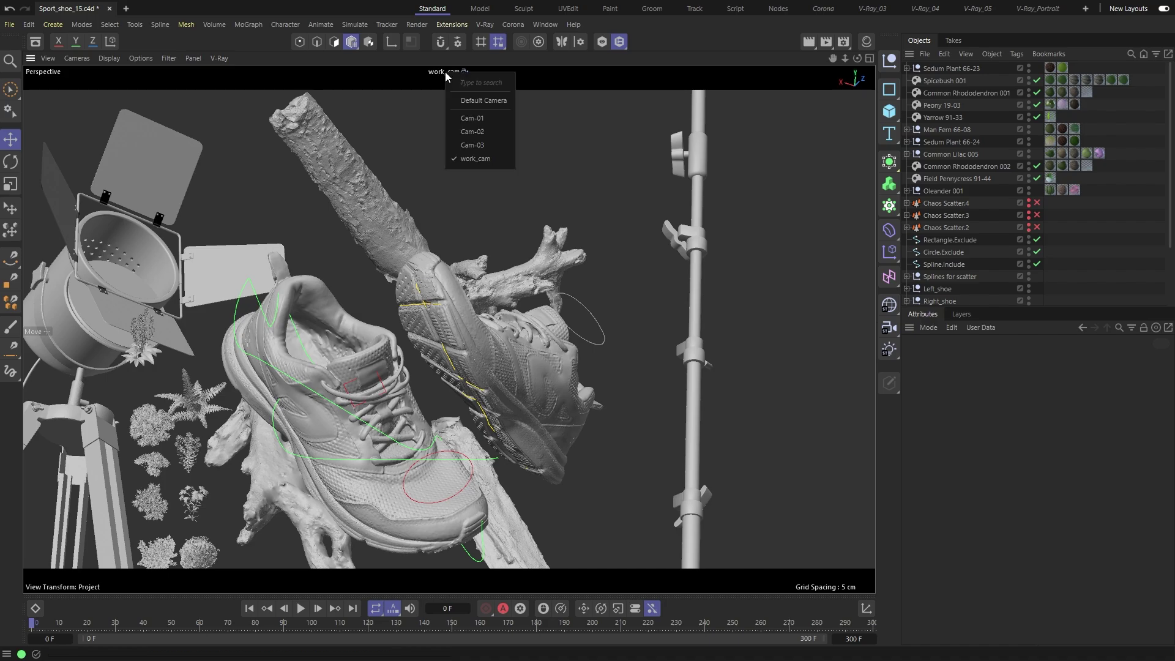
left_click(481, 120)
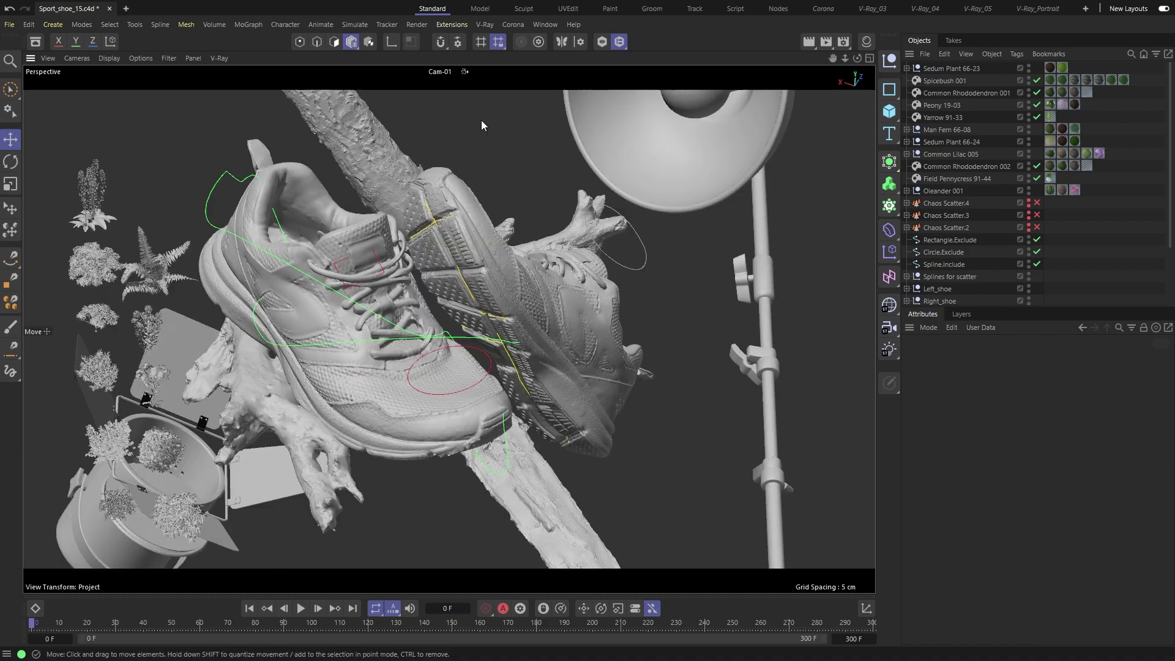
left_click(302, 197)
left_click(432, 214, "shift")
left_click(388, 170)
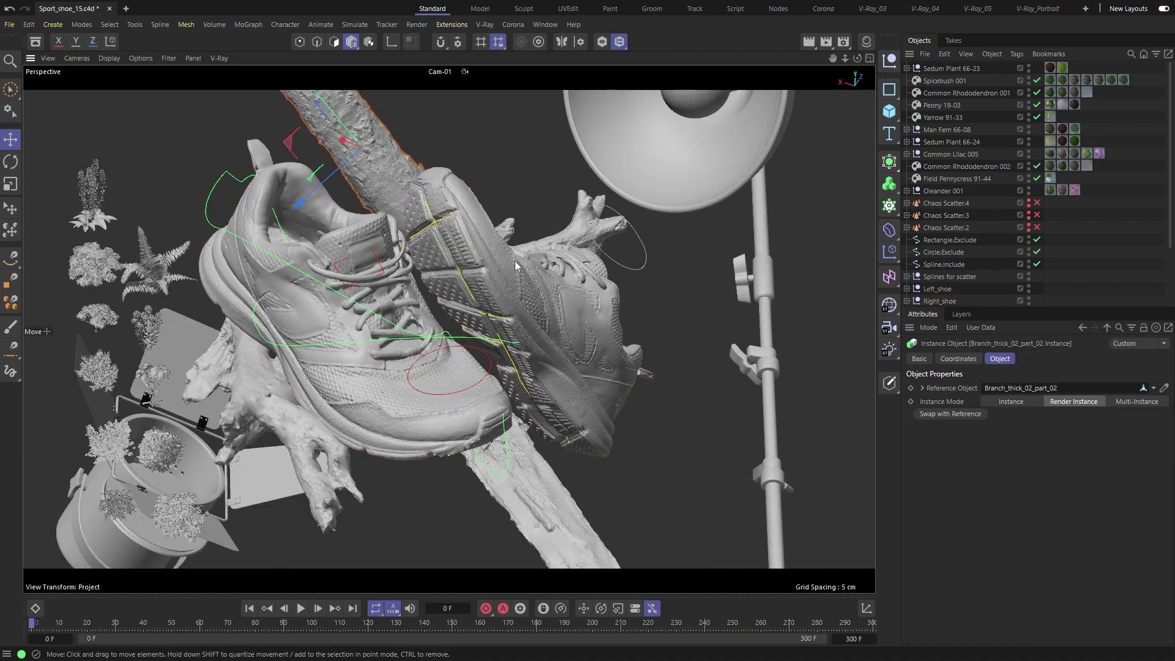
left_click(578, 270, "shift")
left_click(543, 494, "shift")
left_click(314, 430, "shift")
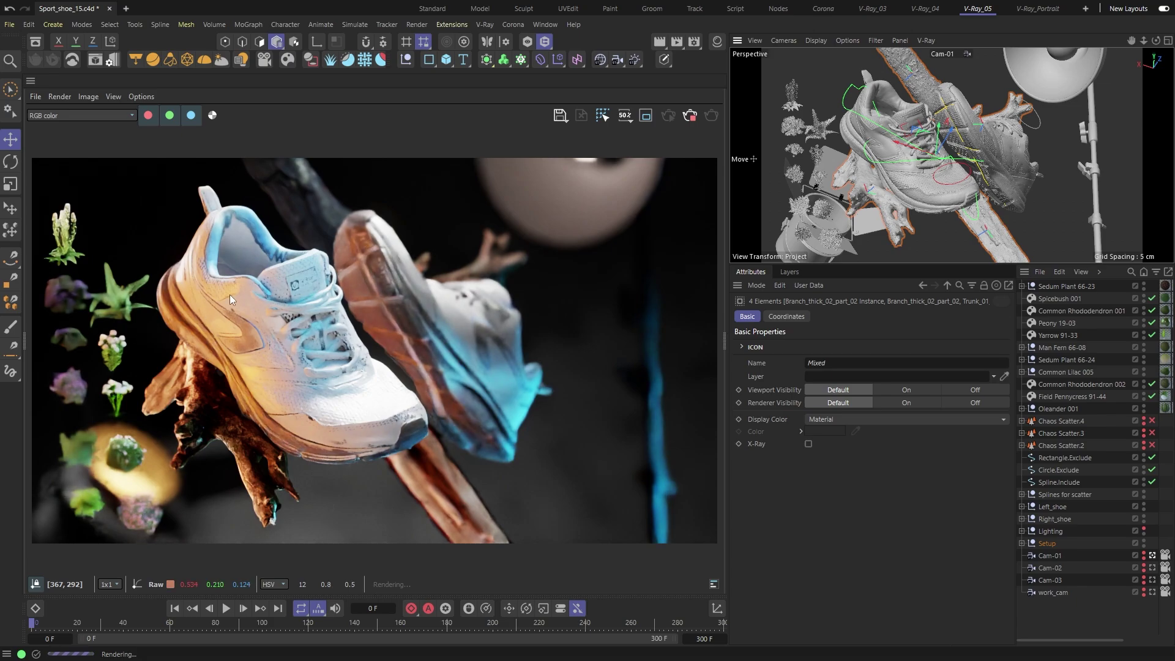
Step: Add a new empty Chaos Scatter object from the V-Ray menu
left_click(486, 25)
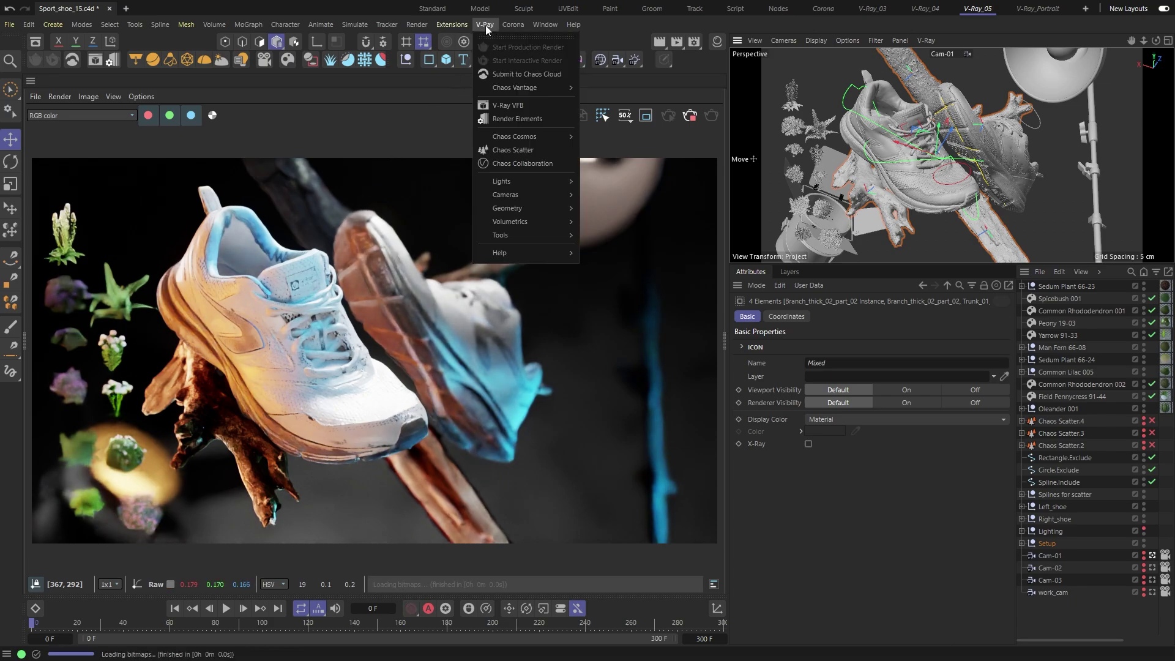
left_click(516, 149)
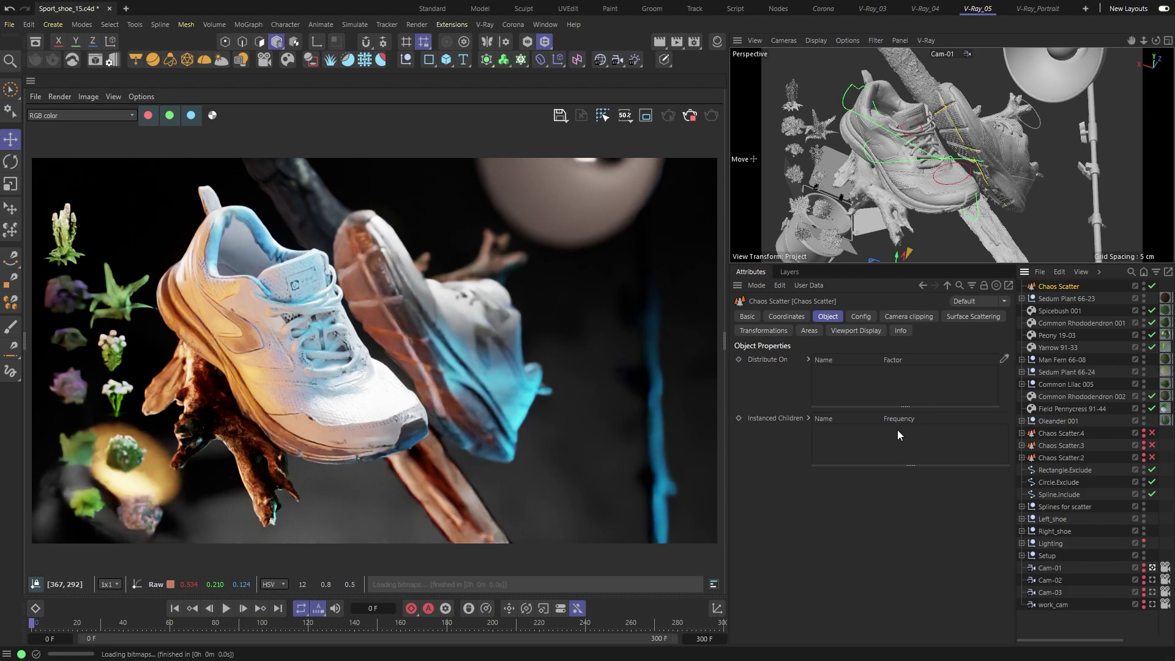
Step: Add Right_shoe to the Chaos Scatter's Distribute On list
left_click(1004, 358)
left_click(951, 209)
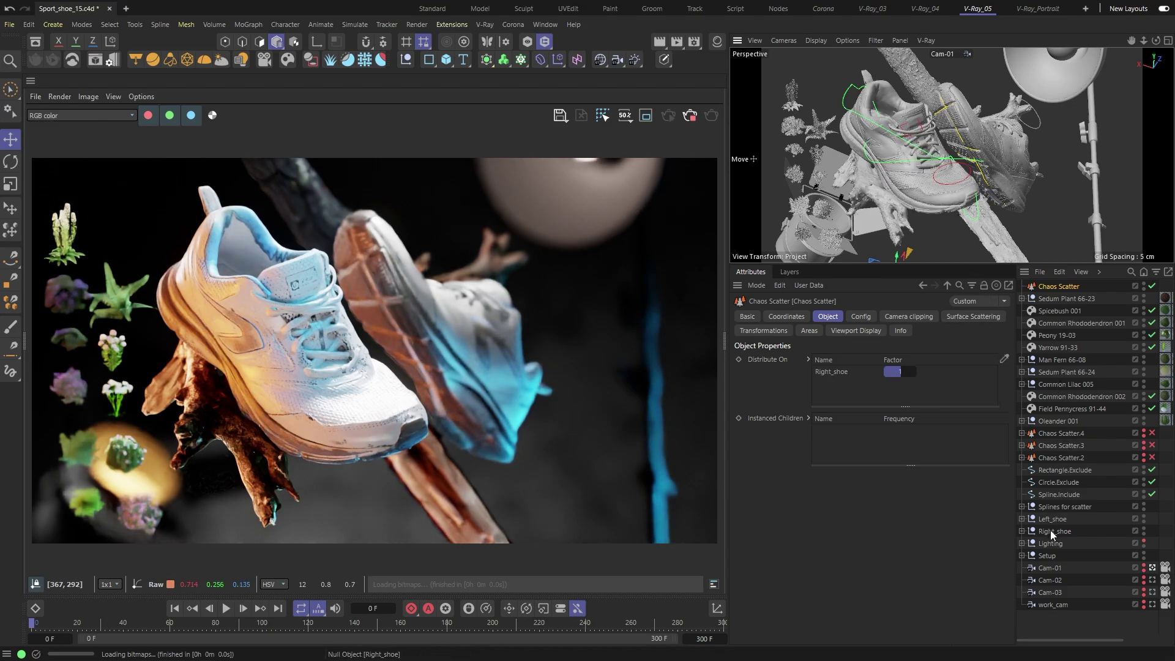
mouse_move(1050, 530)
left_mouse_down()
mouse_move(923, 384)
mouse_move(1048, 472)
mouse_move(1055, 530)
left_mouse_up()
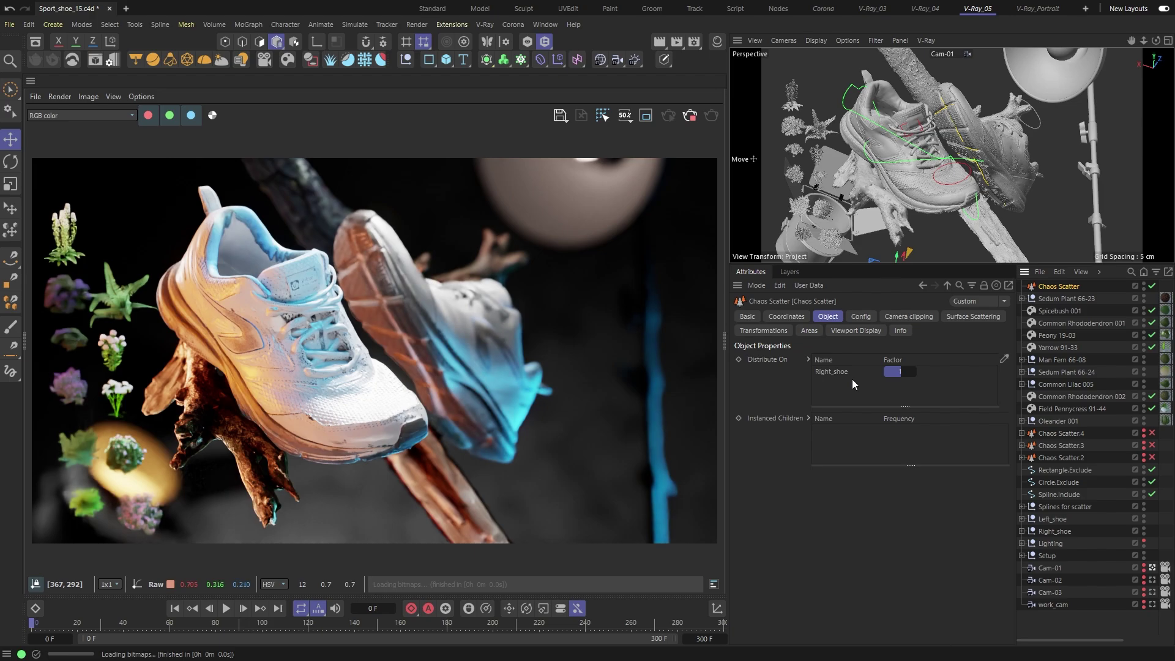
Step: Select the eleven plant models, Sedum Plant 66-23 through Oleander 001, and parent them under Chaos Scatter
left_click(1047, 421)
left_click(1053, 300, "shift")
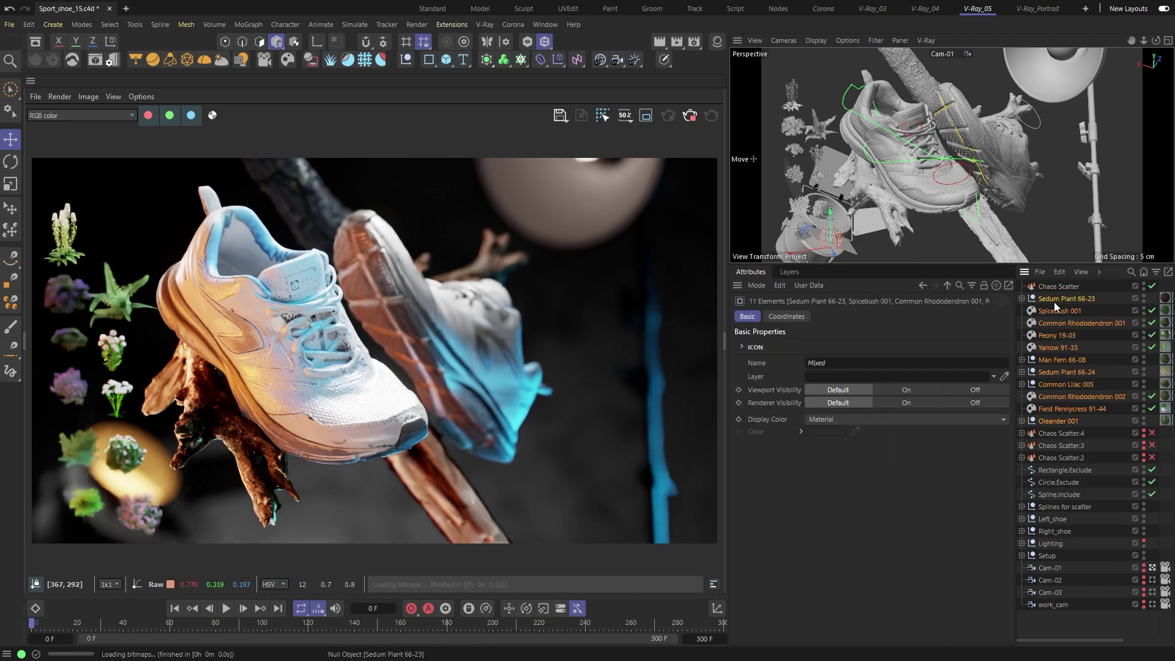
left_click(527, 41)
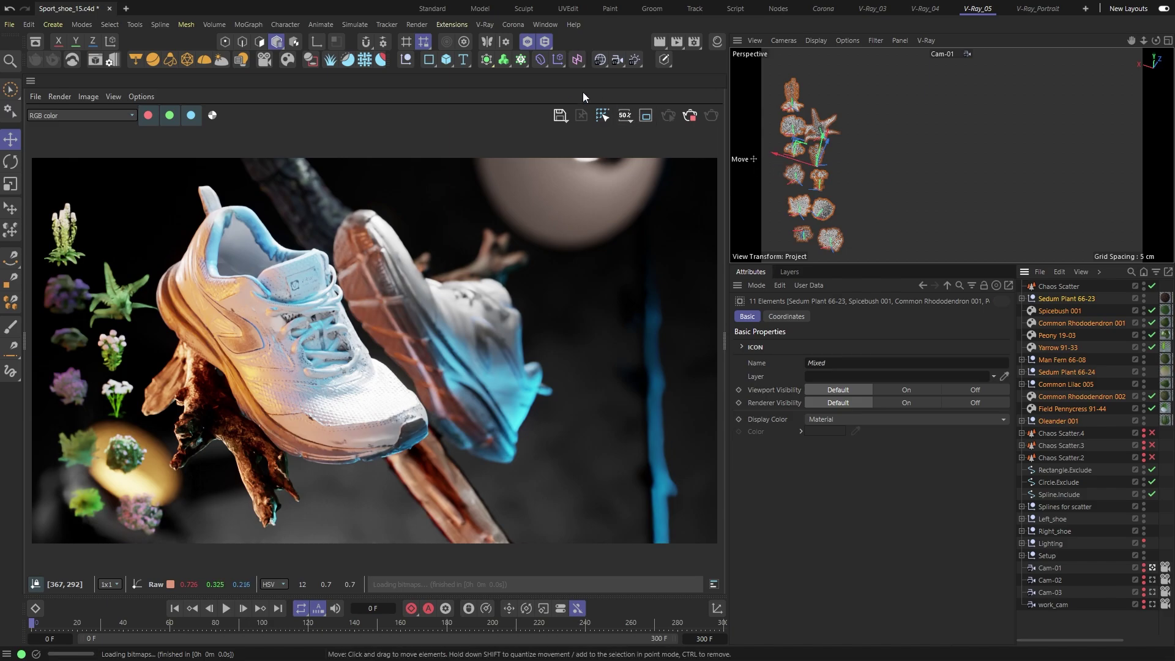
left_click(527, 44)
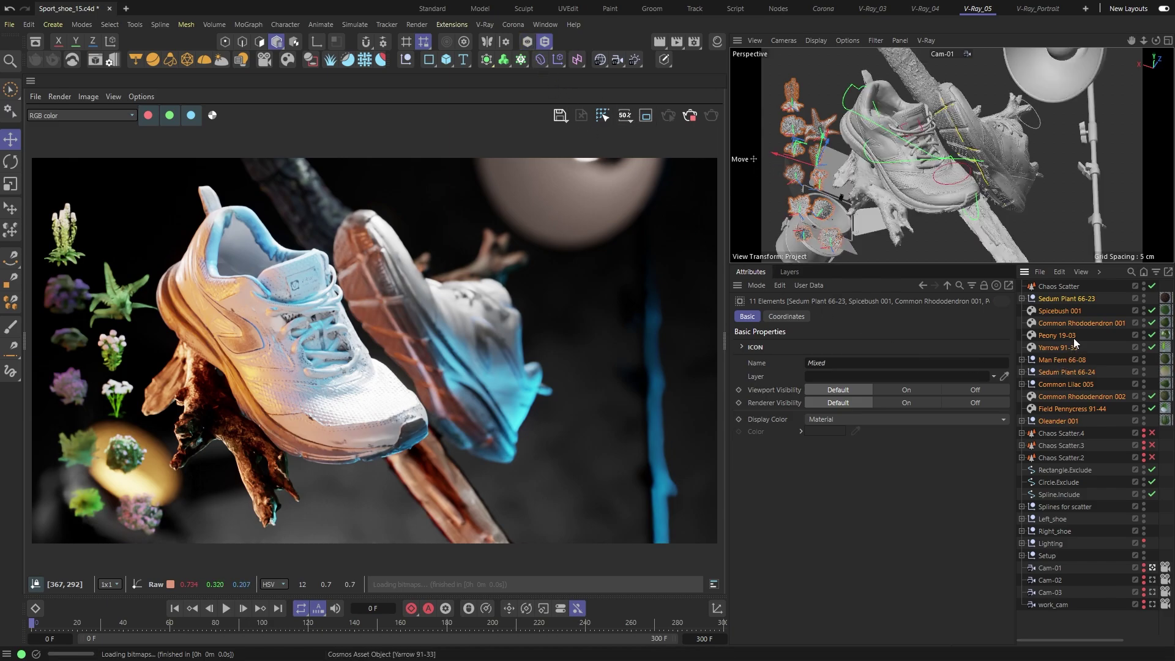
left_click_drag(1075, 335, 1051, 289)
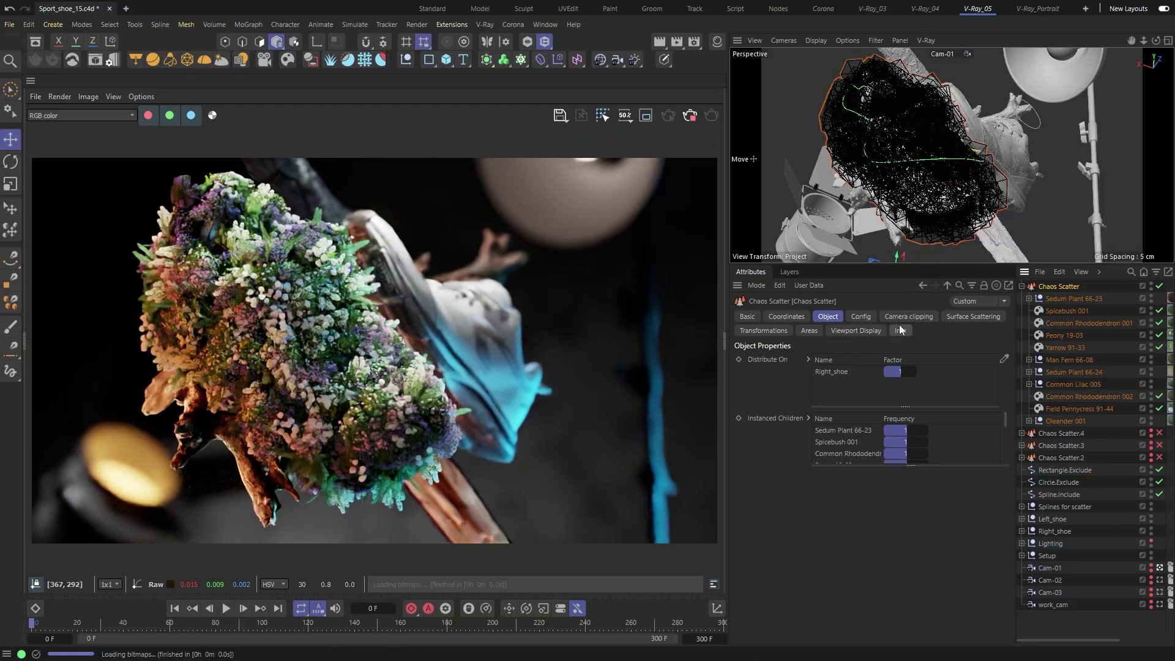
Step: Set the scatter's viewport Display mode to Full
left_click(876, 330)
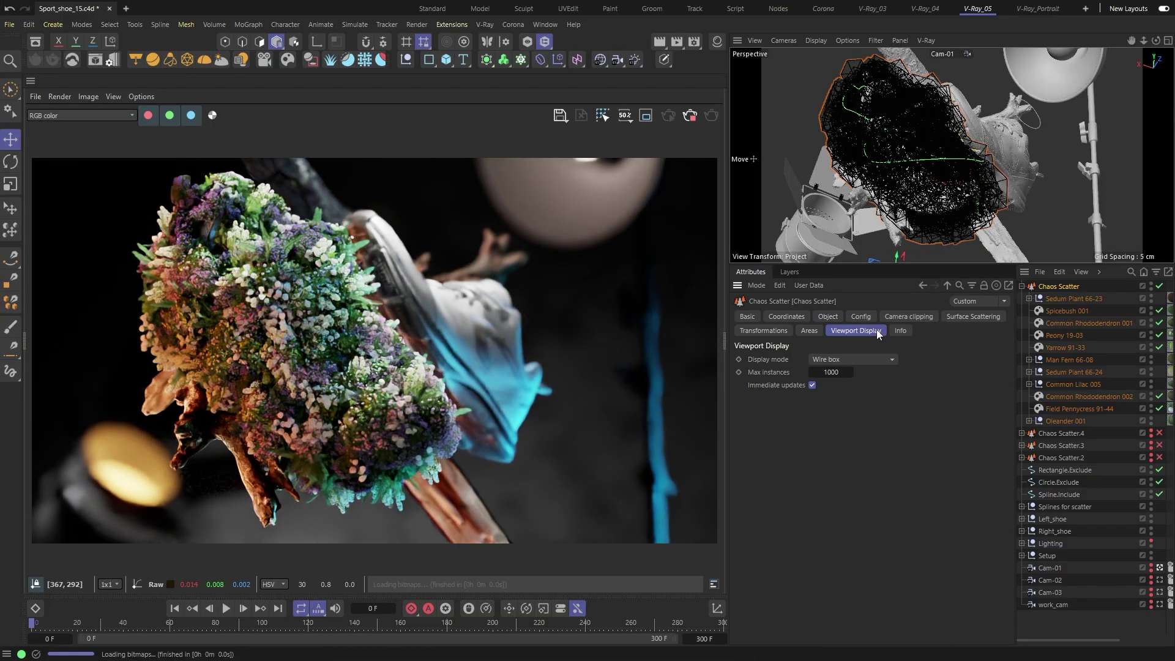
left_click(891, 360)
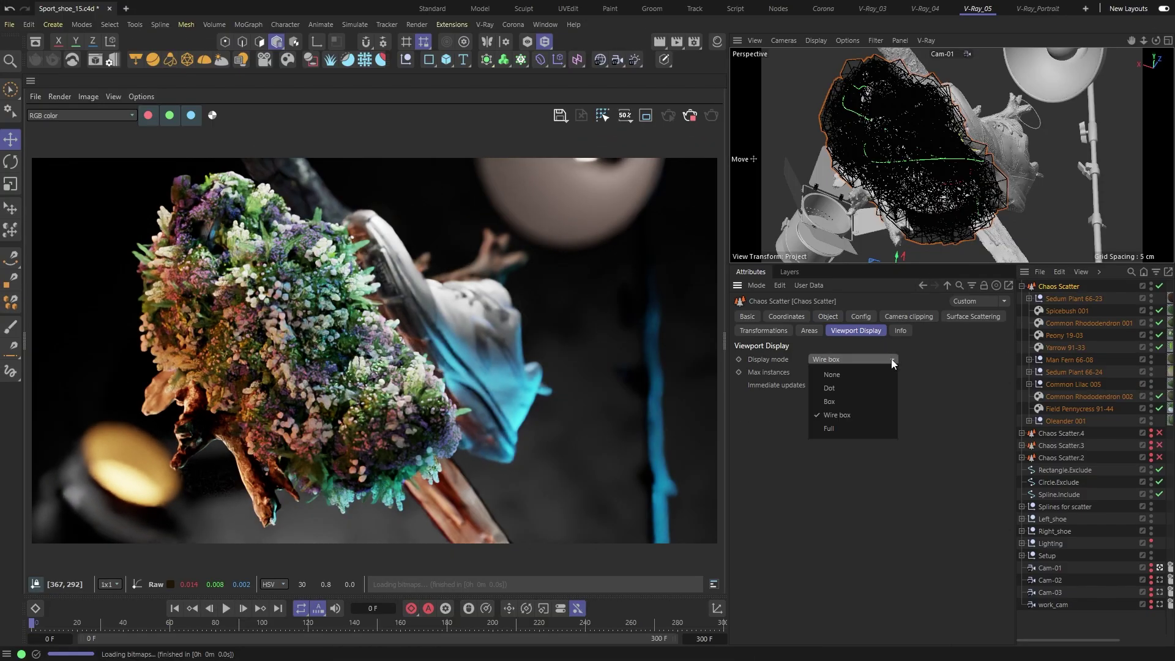
left_click(883, 427)
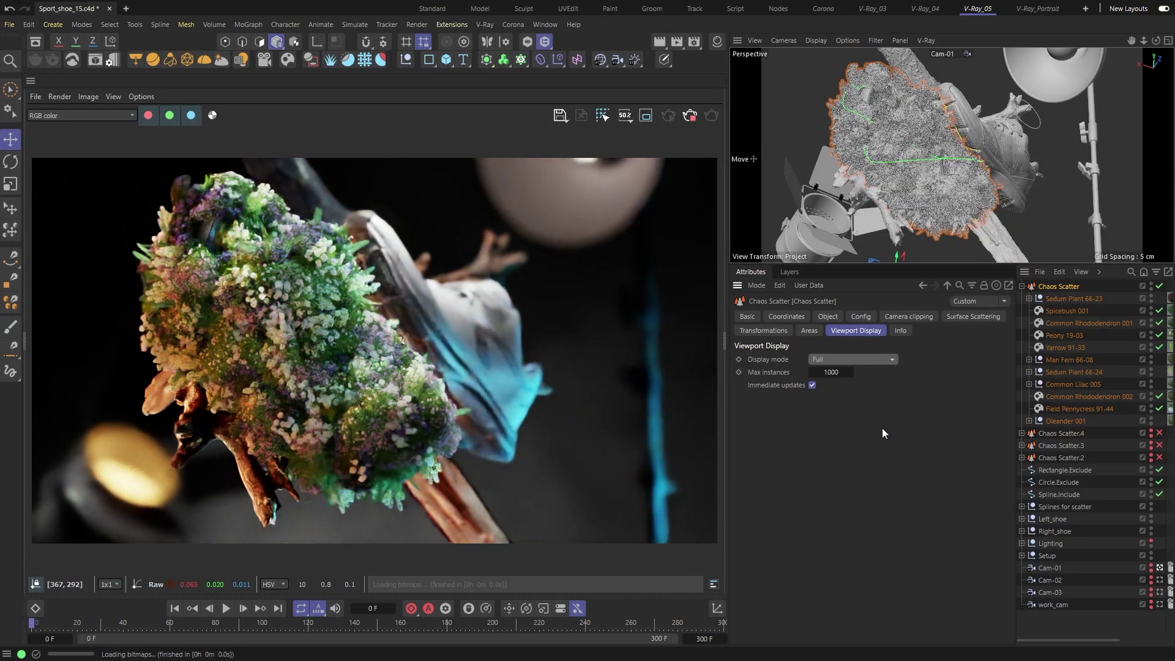
Step: Try Max instances at 60, then revert it to 1000
left_click(787, 372)
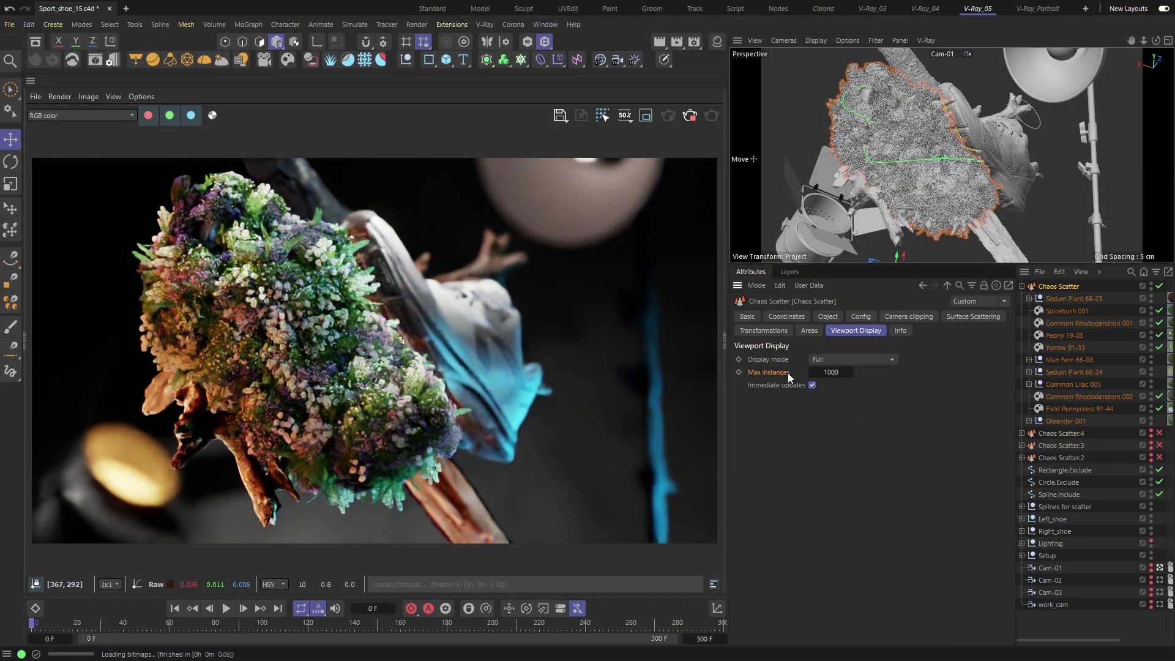
double_click(844, 371)
type("60")
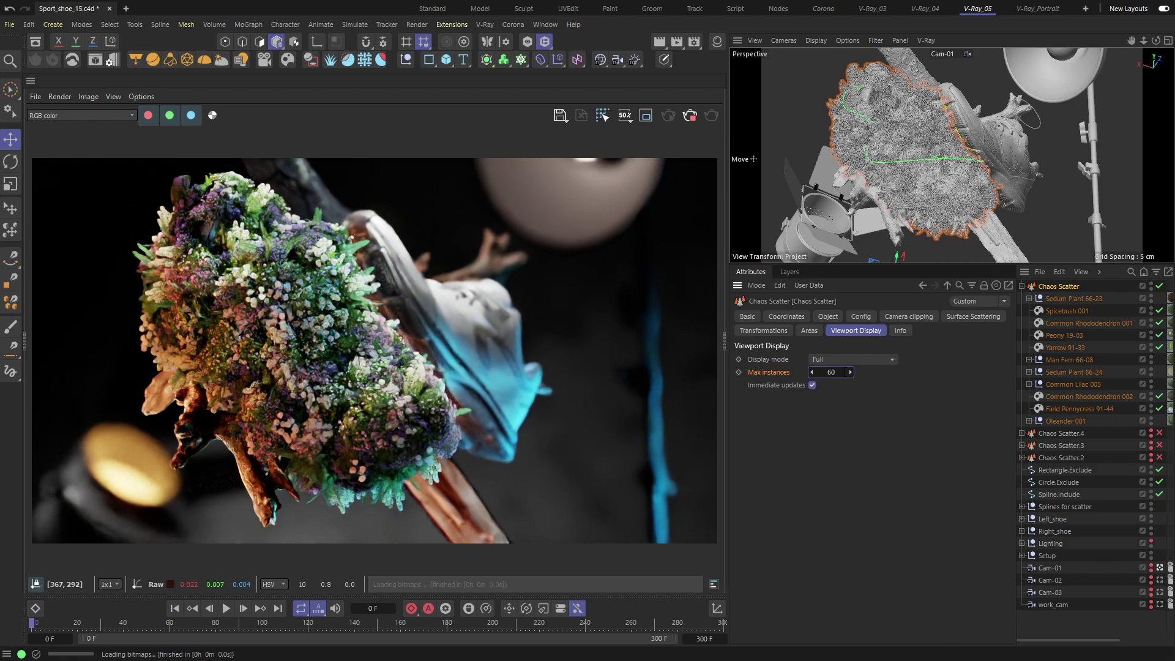
key("Return")
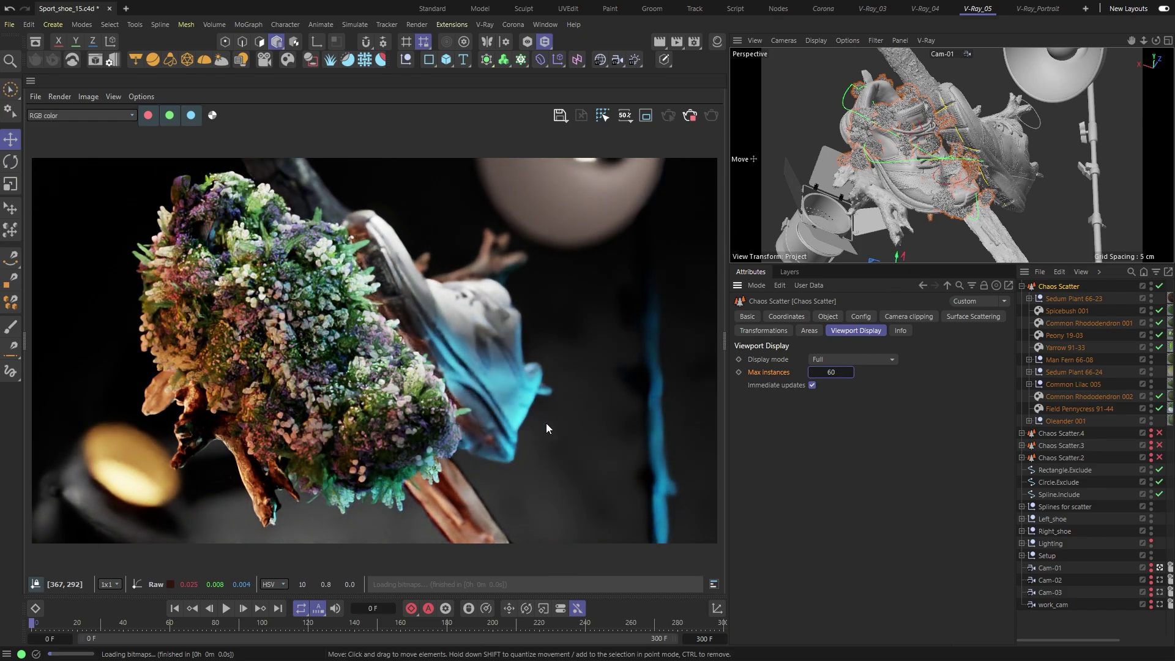
key("Return")
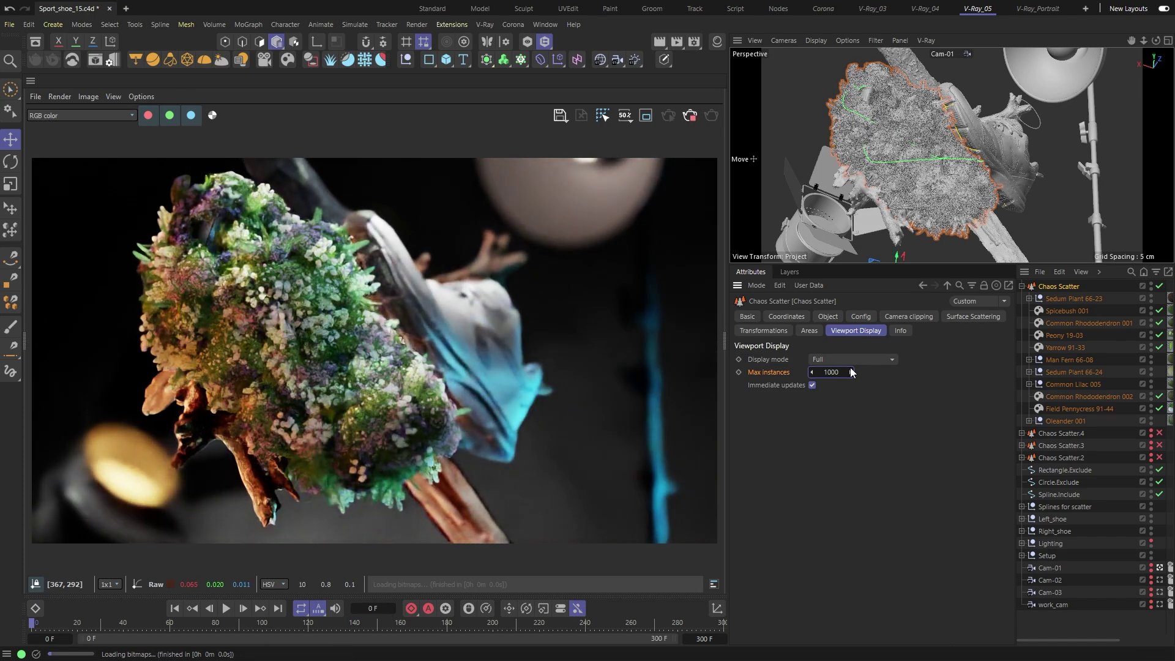
Step: Enlarge the Instanced Children list to show all eleven plants with frequencies from 1.2 down to 0.05
left_click(838, 318)
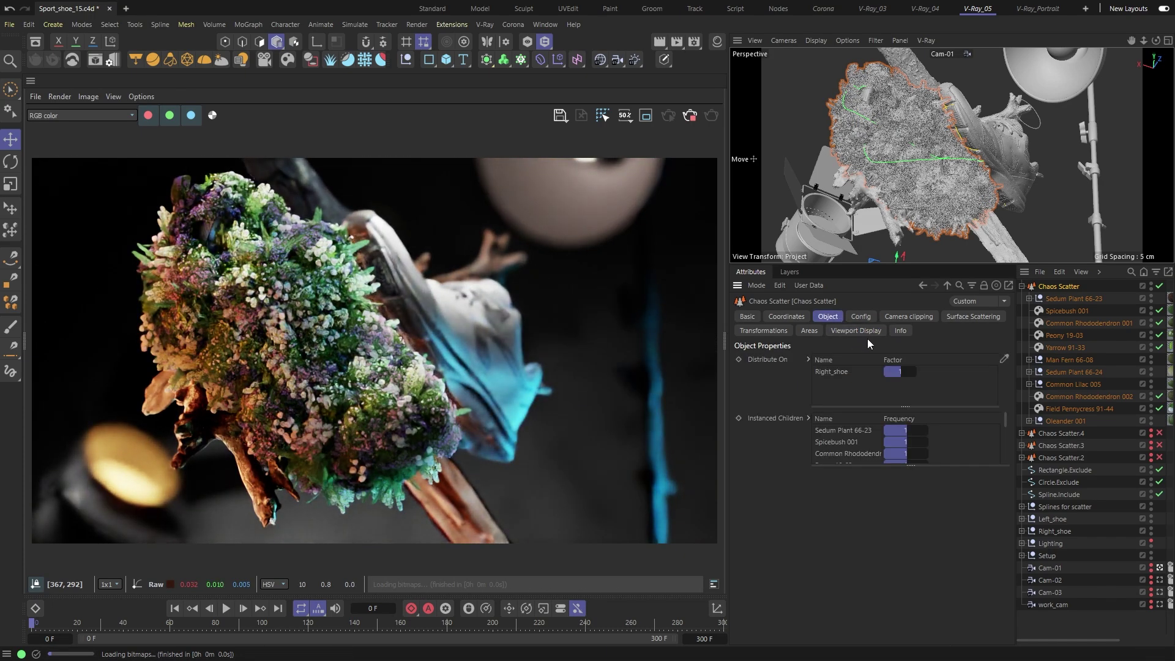
left_click_drag(916, 465, 925, 580)
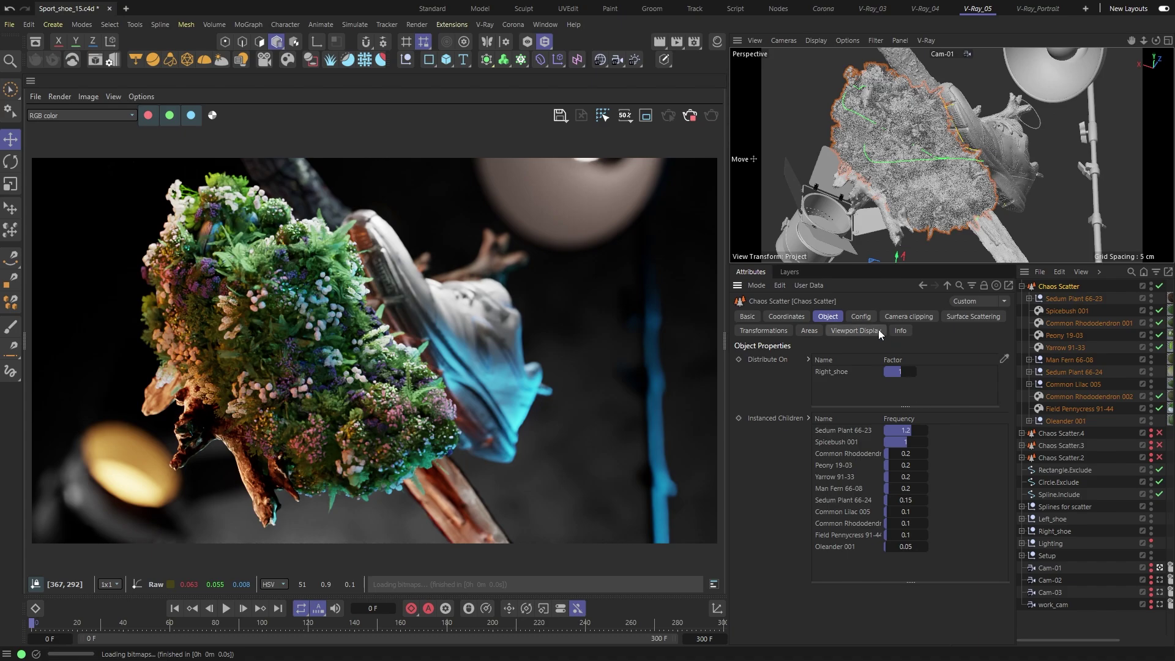
Step: Keep Scattering mode at 2D - On surfaces and turn Avoid Collisions off, leaving Spacing at 75%
left_click(862, 317)
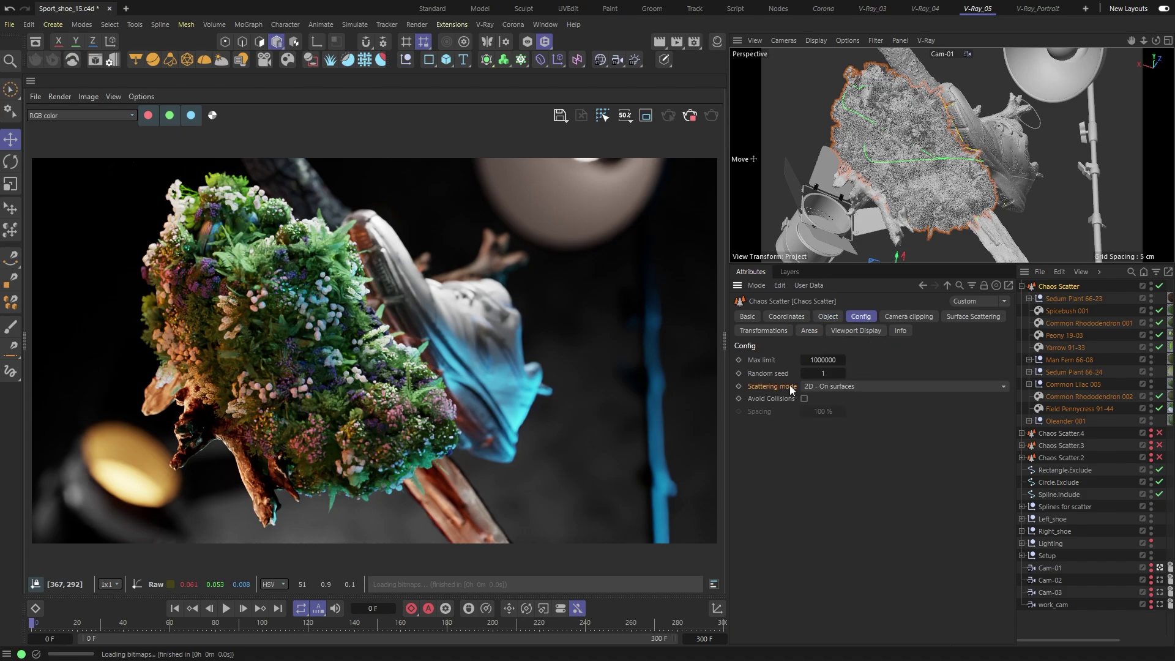
left_click(857, 386)
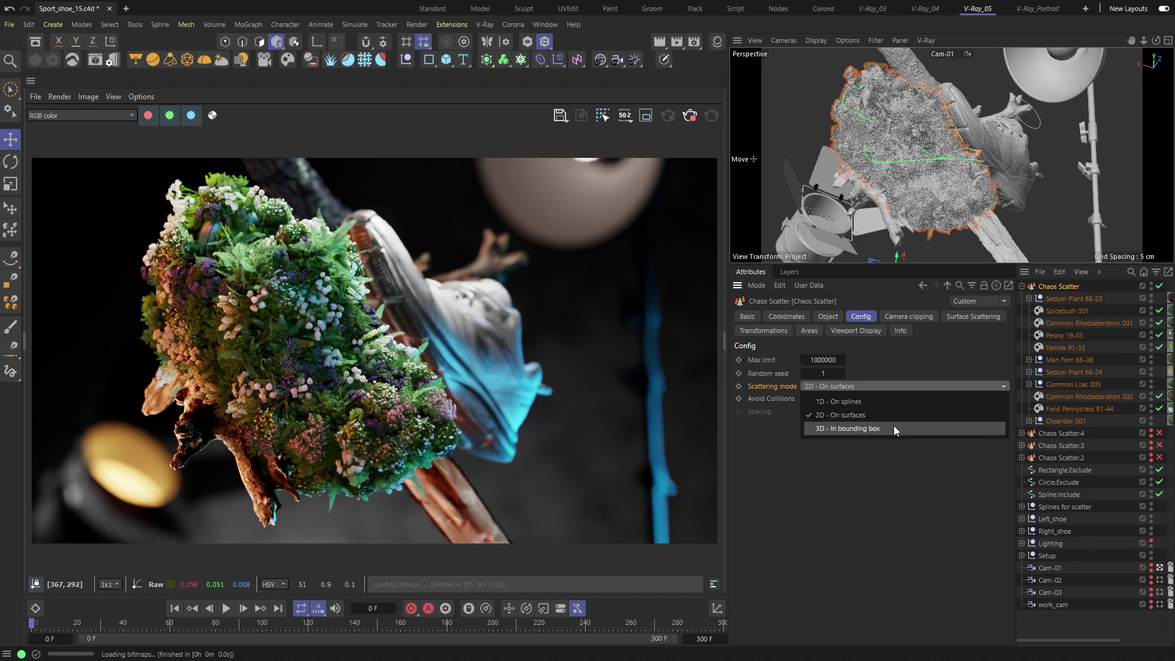
left_click(892, 388)
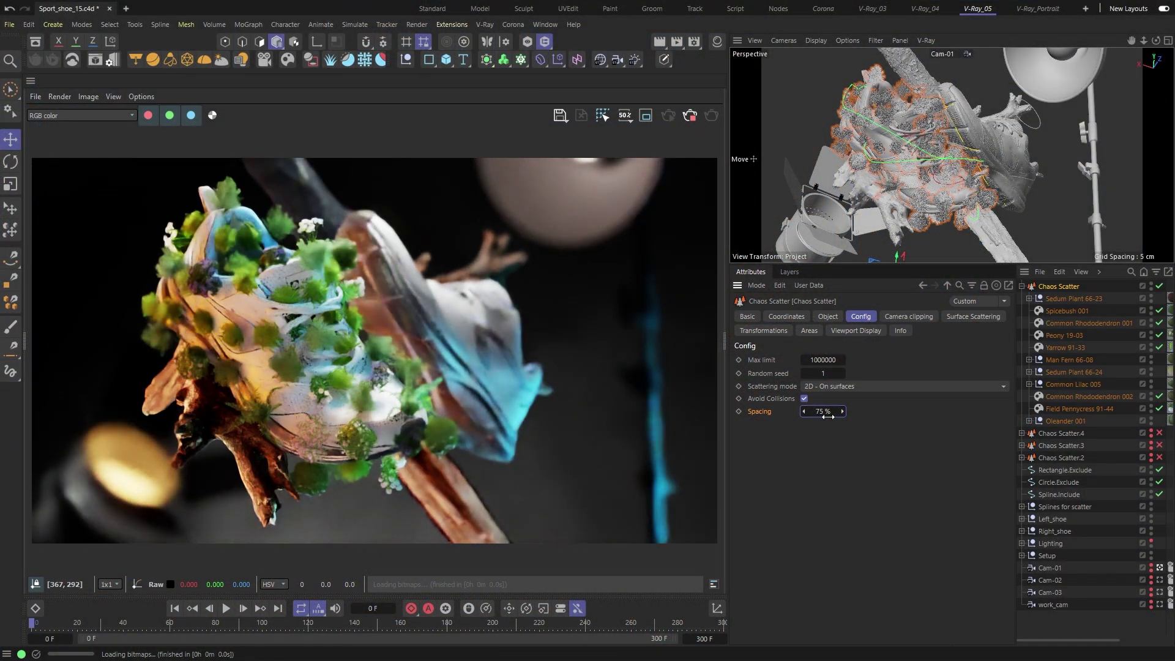
left_click(805, 398)
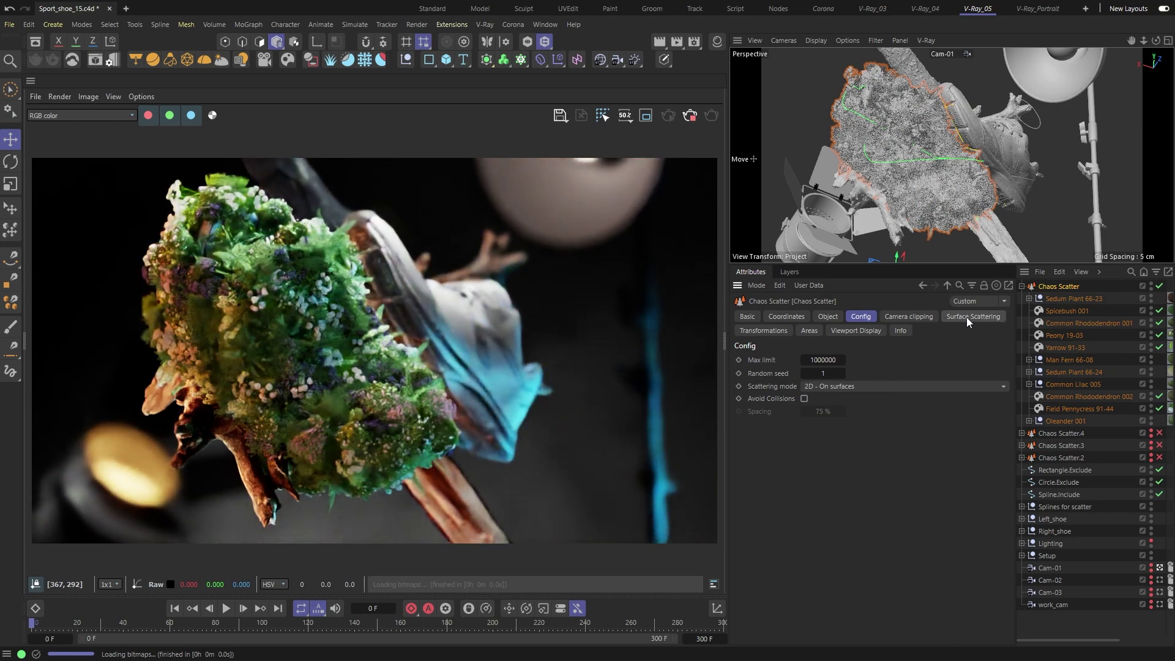
Step: Set Surface Scattering to Random distribution with a Count of 100 per 10 cm square
left_click(967, 317)
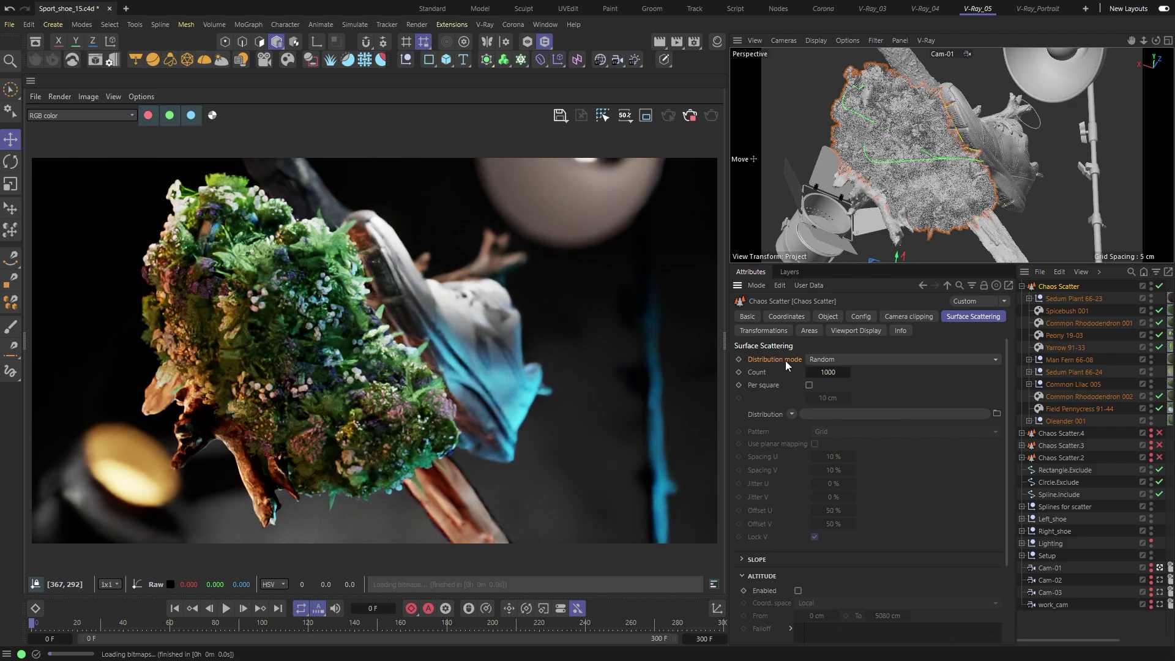
left_click(875, 361)
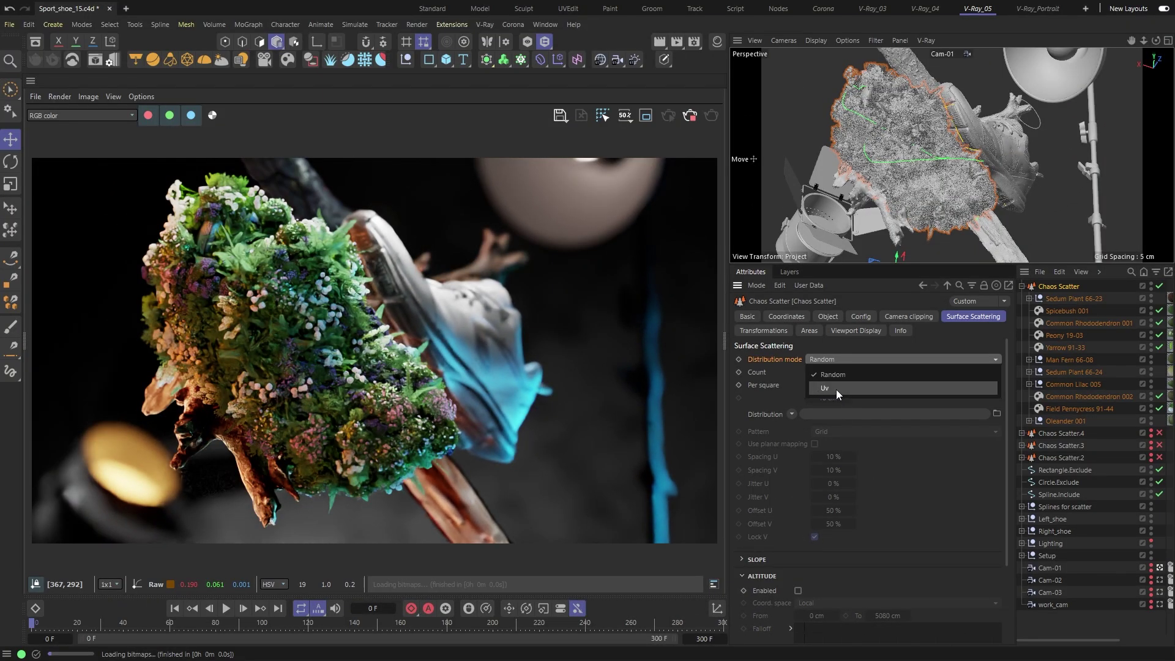
left_click(854, 359)
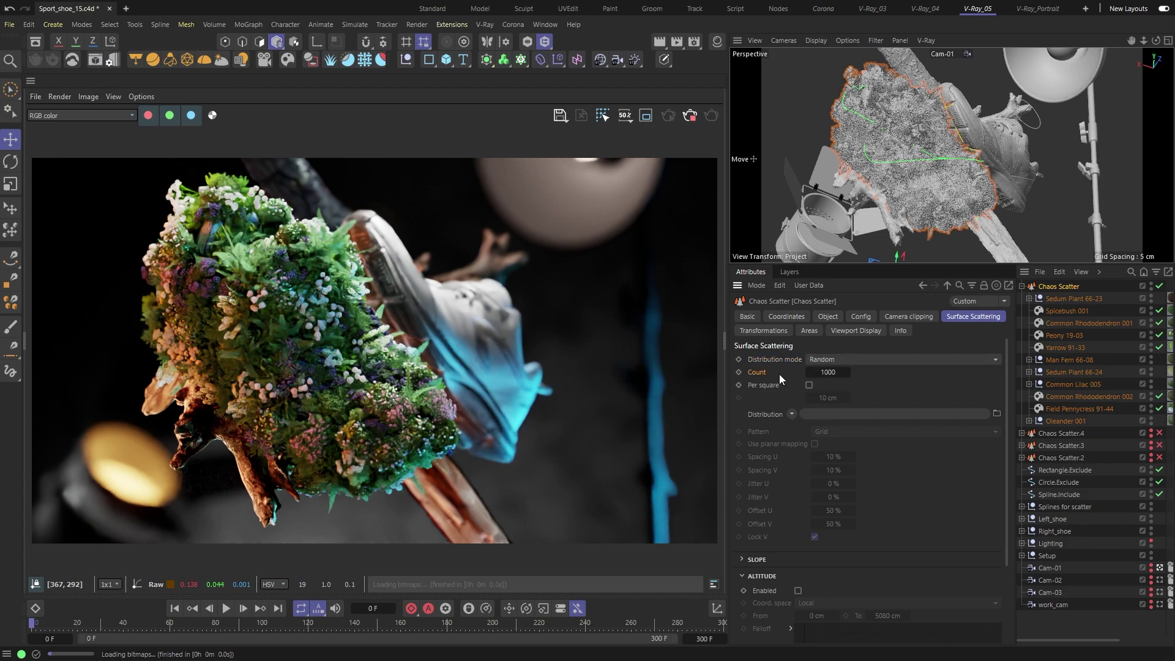
double_click(844, 372)
type("100")
key("Return")
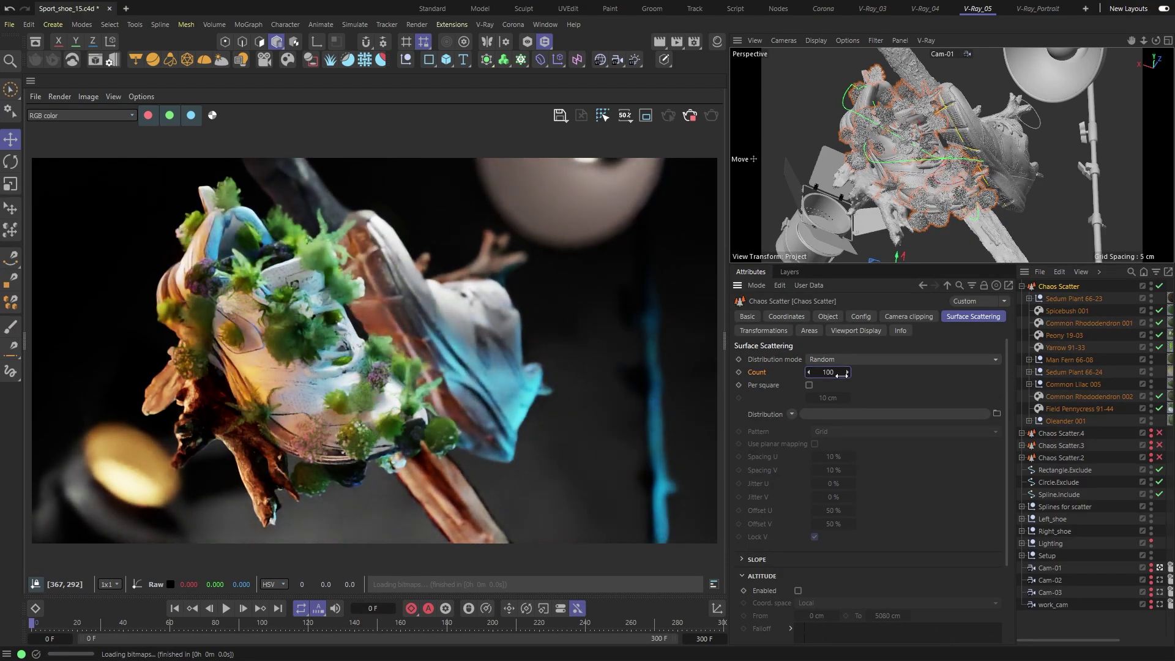
left_click(809, 385)
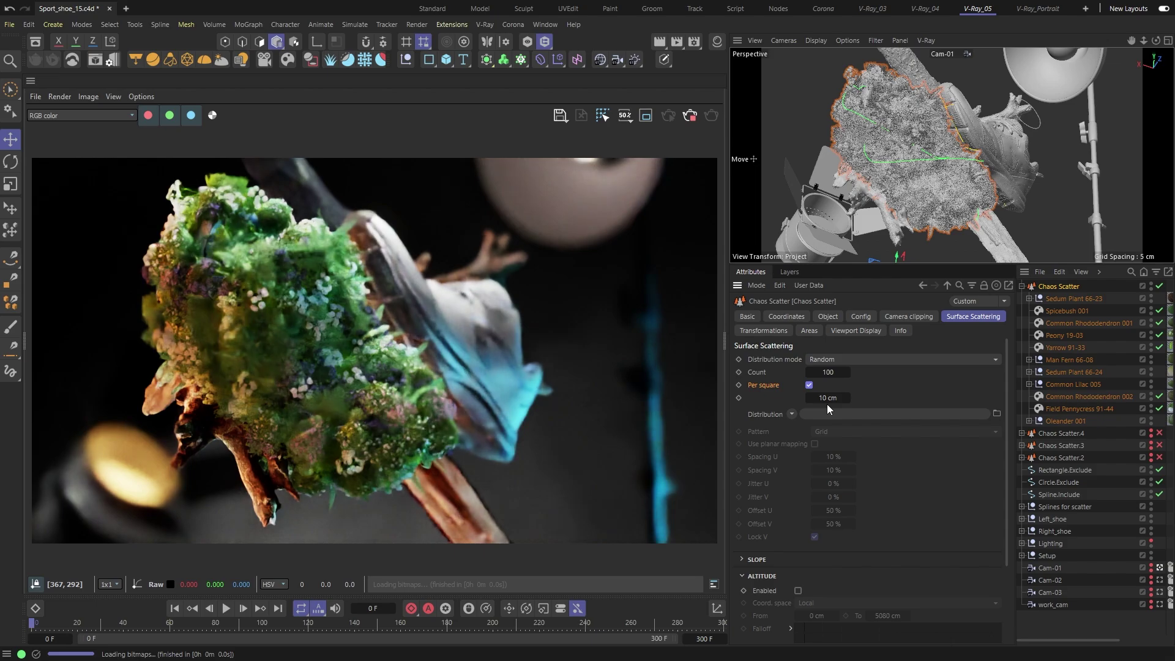
Step: Check the Max limit in Config and the Max instances in Viewport Display
left_click(863, 317)
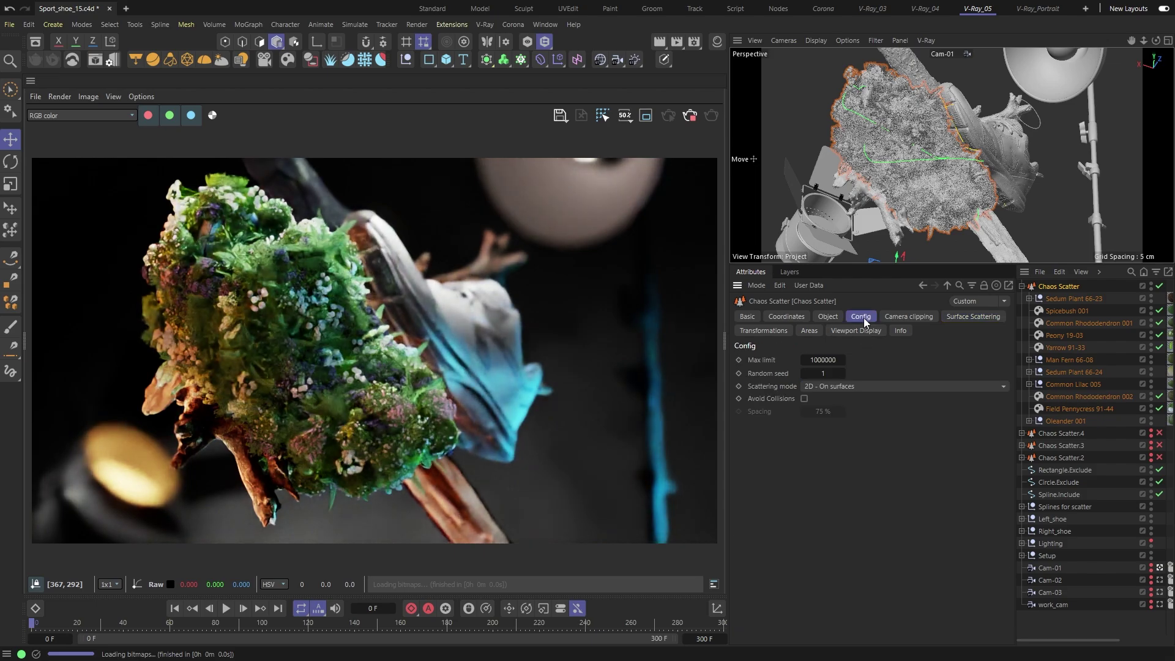
left_click(780, 362)
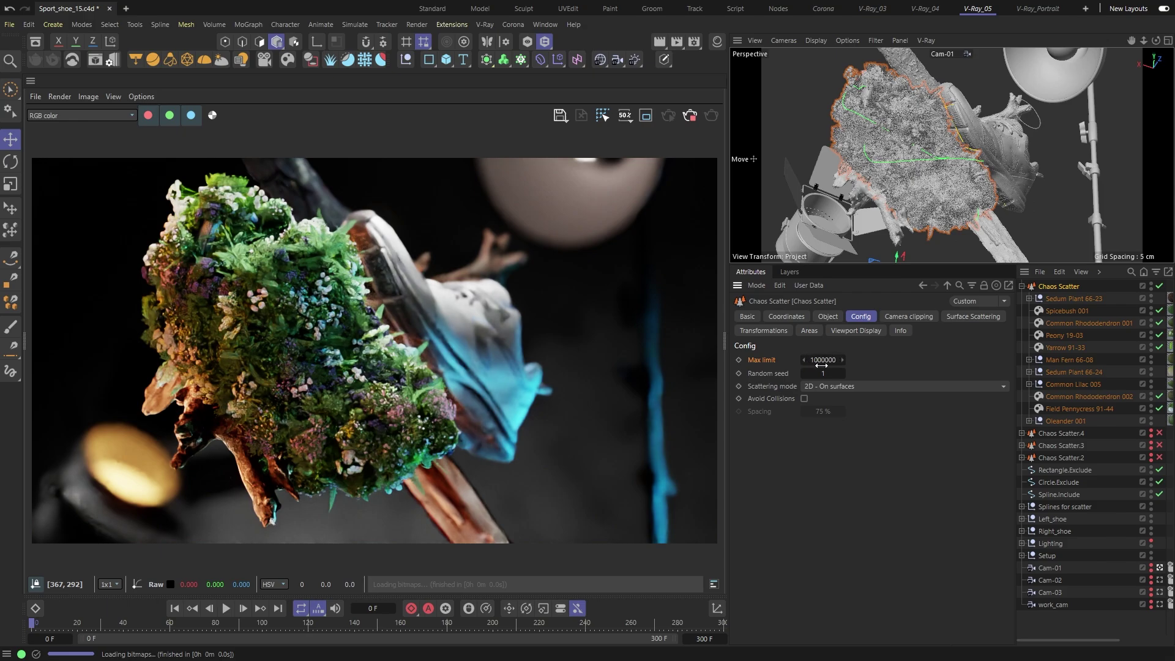
left_click(868, 333)
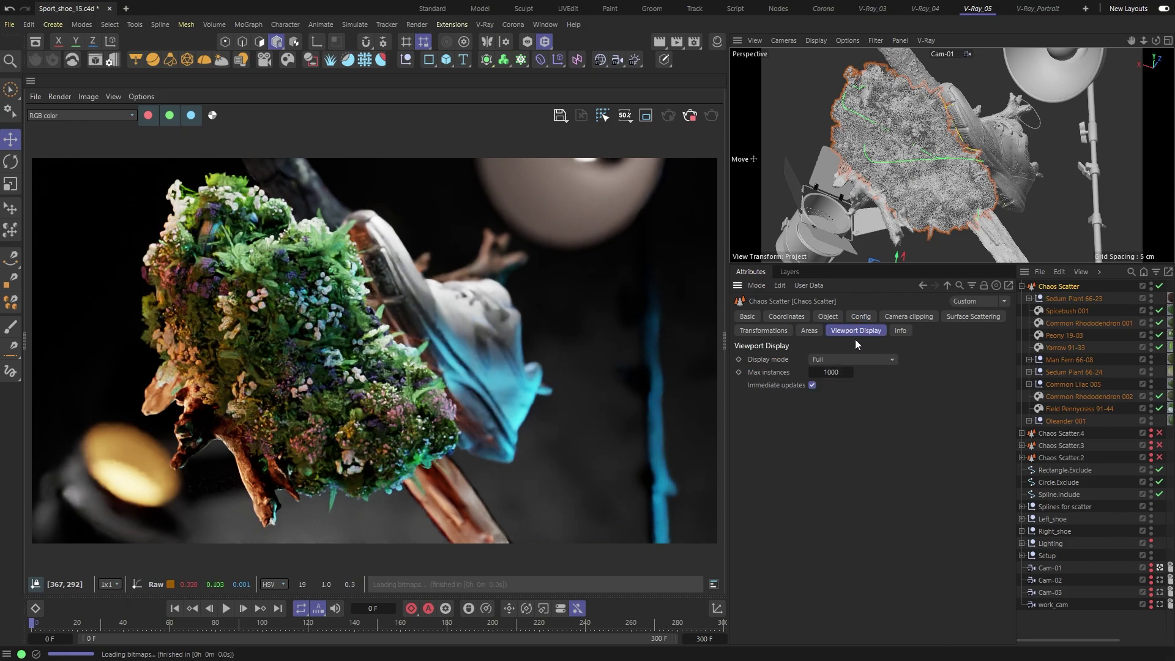
left_click(773, 372)
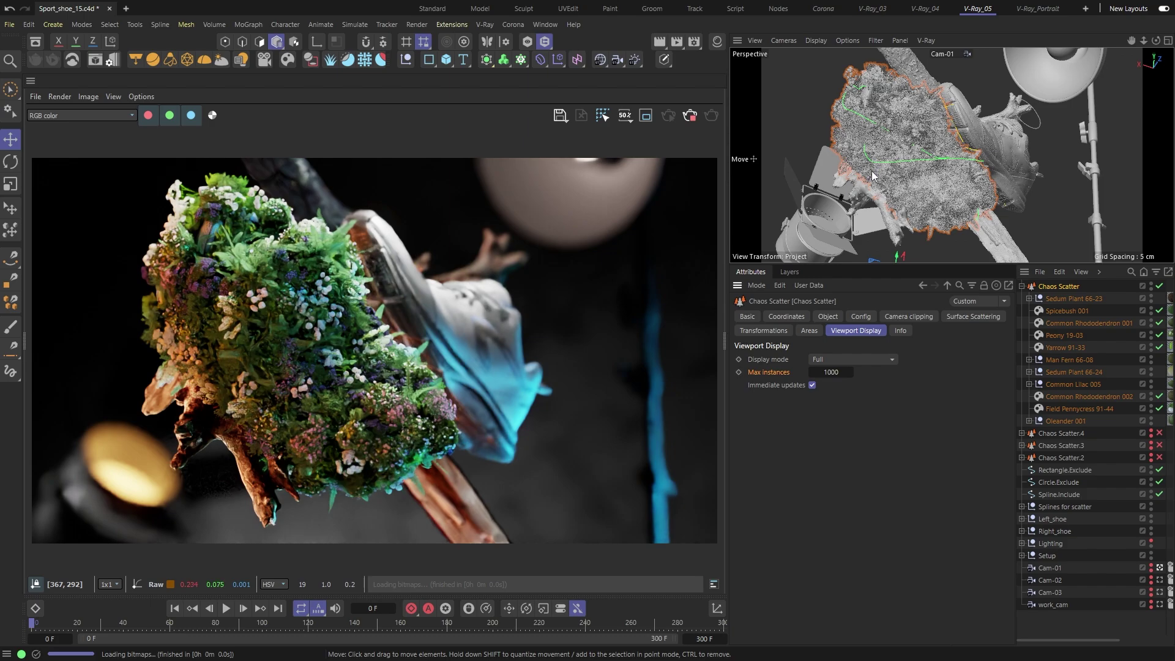
Step: Set the Surface Scattering Count back to 1000 with Per square off
left_click(950, 316)
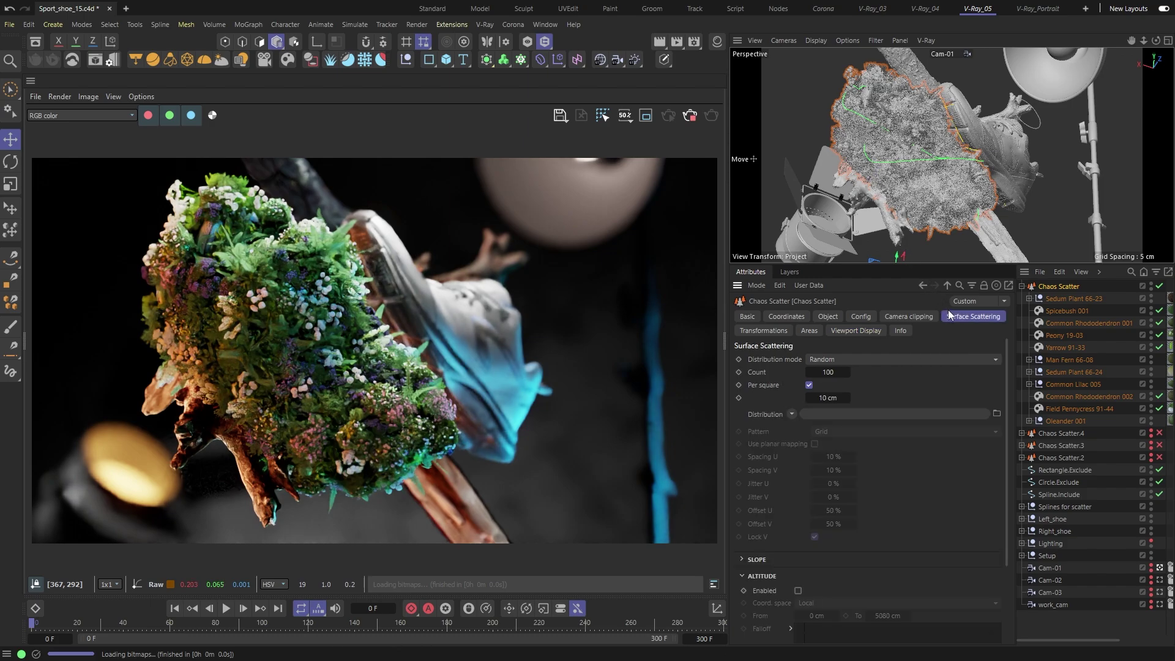
double_click(846, 375)
type("1000")
key("Return")
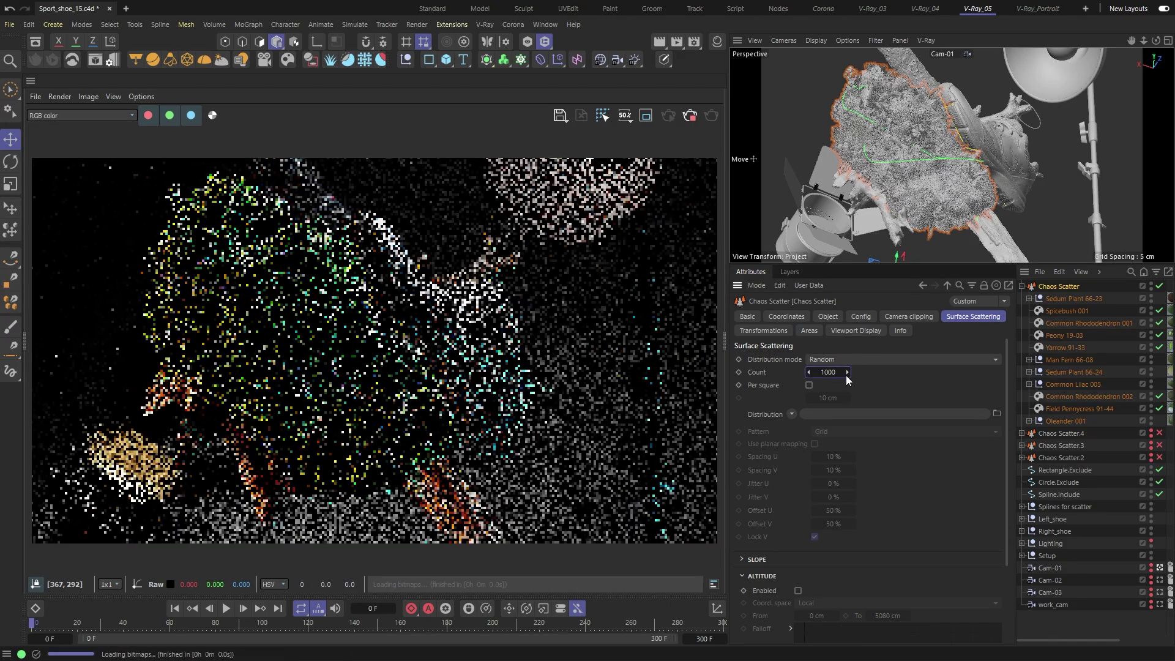
left_click_drag(1004, 350, 973, 412)
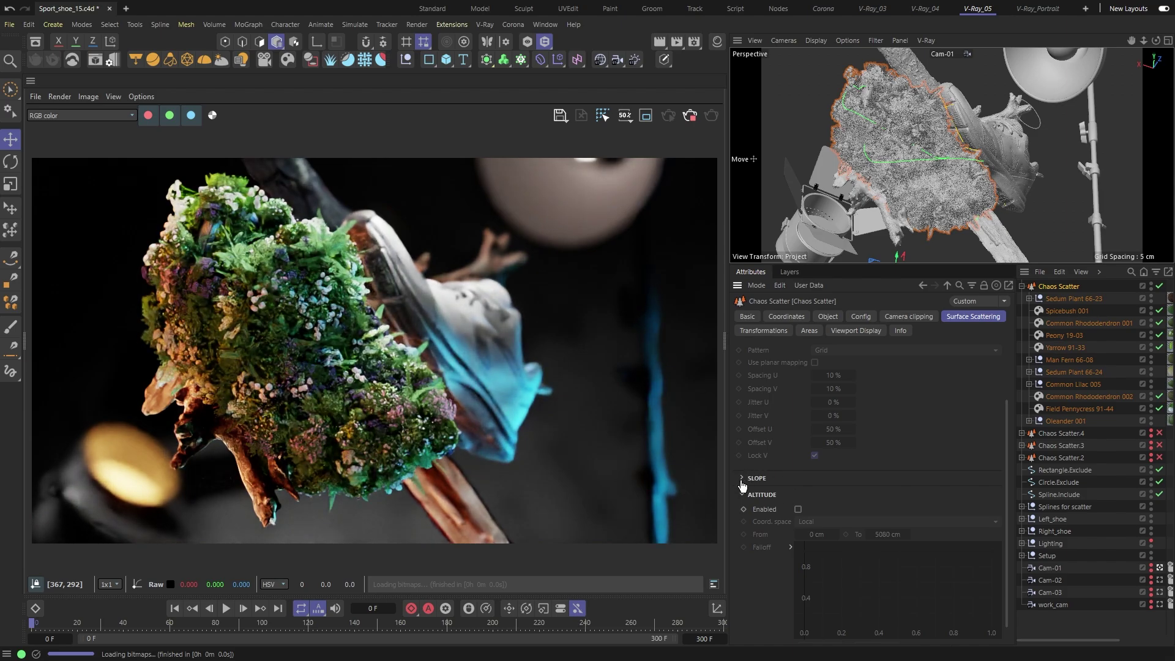
Step: Try a 6 cm Translation To Y, undo it, then set Translation From Y to -1 cm
left_click(765, 331)
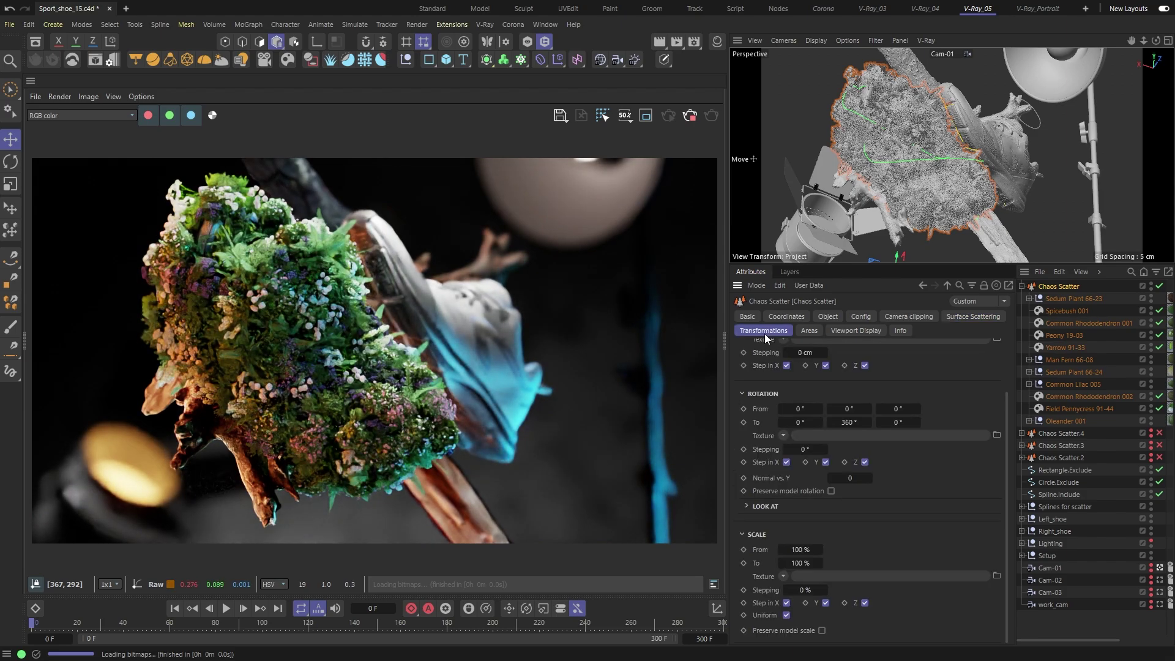
left_click_drag(1005, 416, 1006, 341)
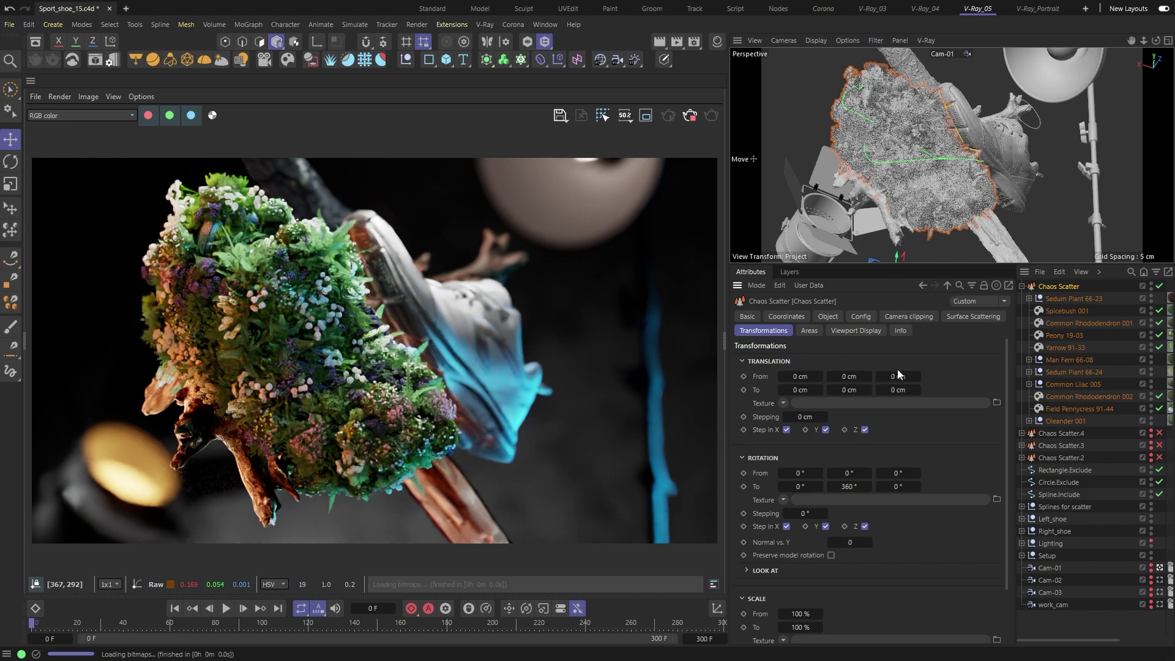
left_click(851, 390)
type("6")
key("Return")
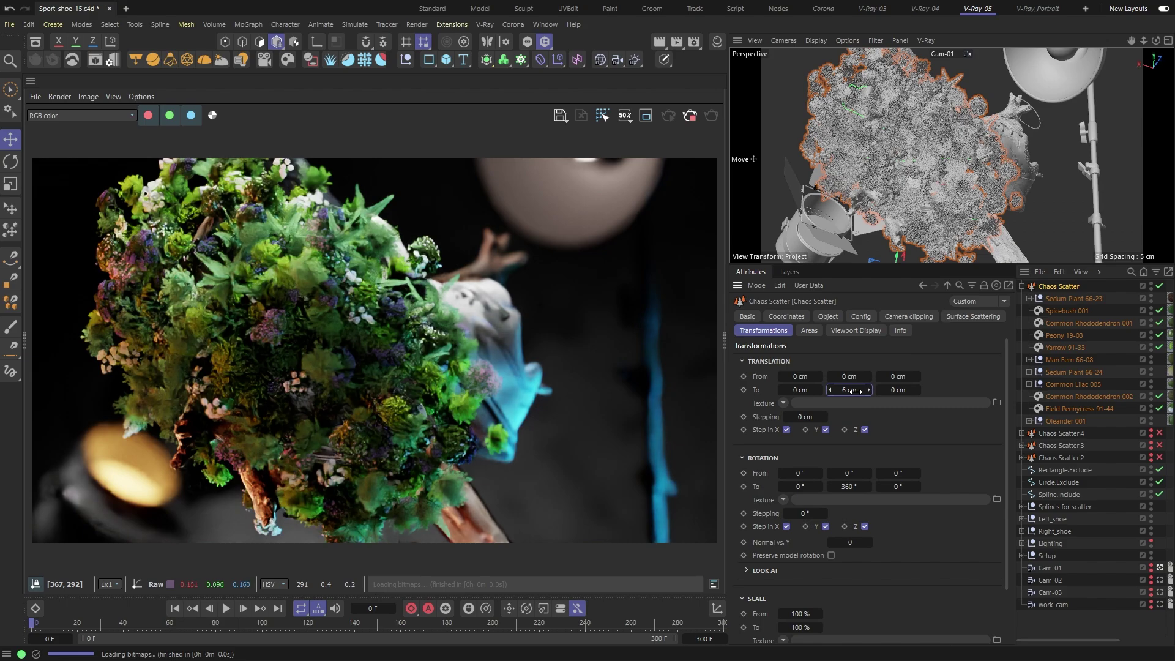
key("ctrl+z")
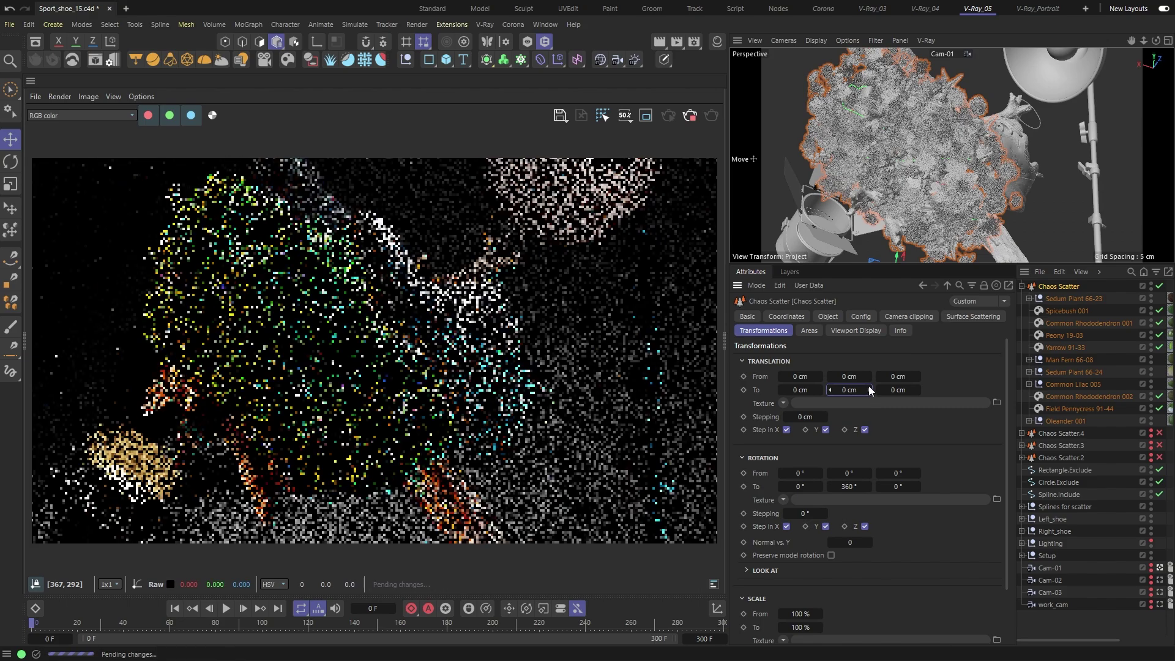
left_click_drag(855, 377, 849, 377)
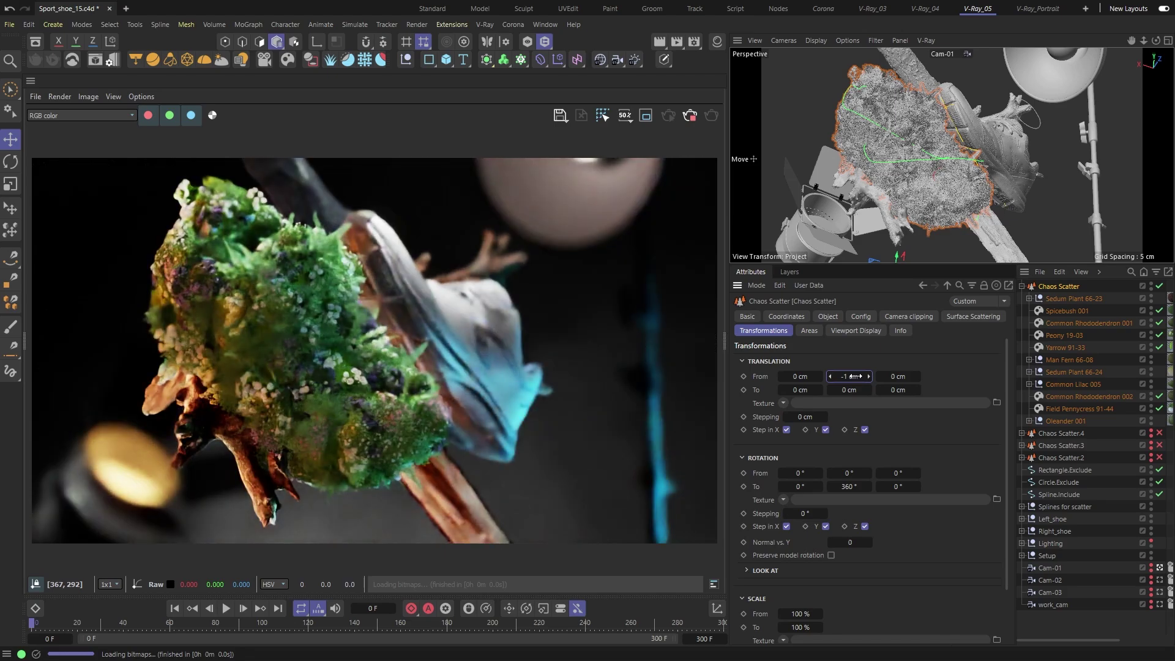
left_click(768, 416)
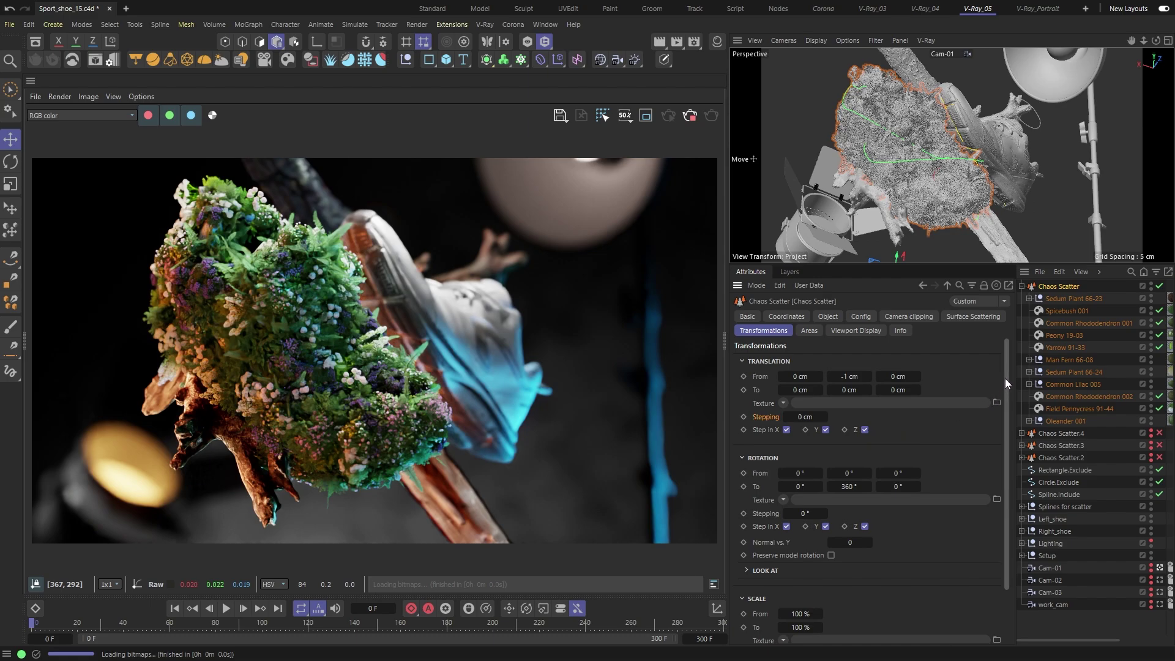
Step: Set the plant scatter's random rotation To X to 6° and To Z to 3°, keeping 360° Y spin
left_click_drag(1004, 378, 1008, 442)
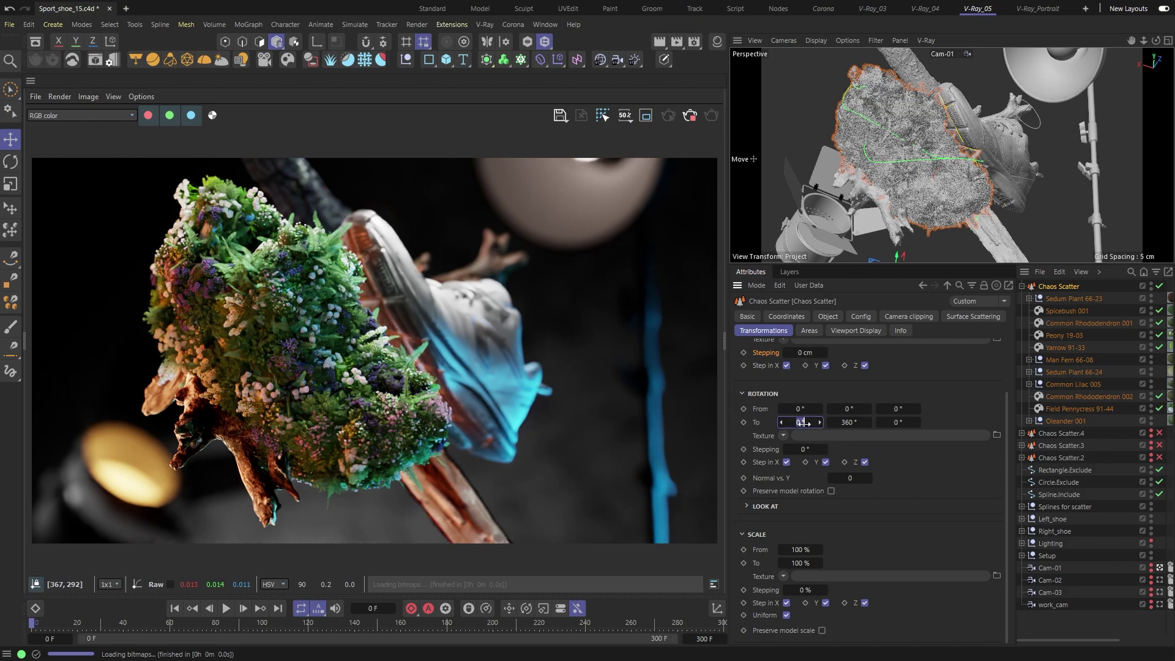
left_click_drag(802, 422, 808, 422)
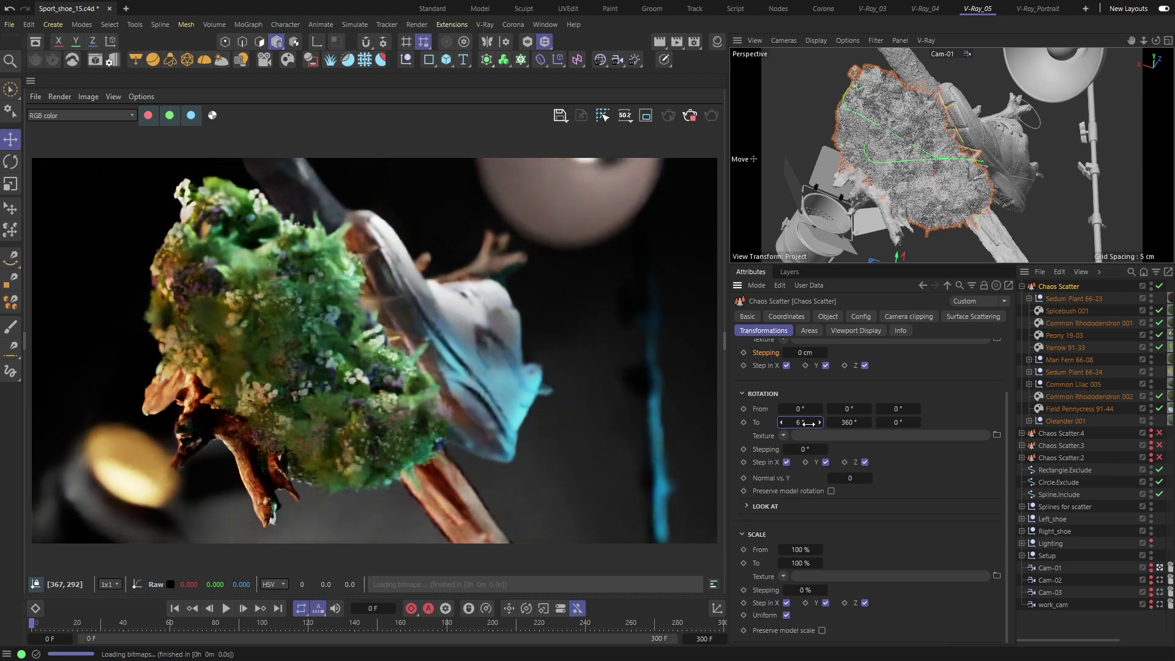
left_click(897, 422)
type("3")
key("Return")
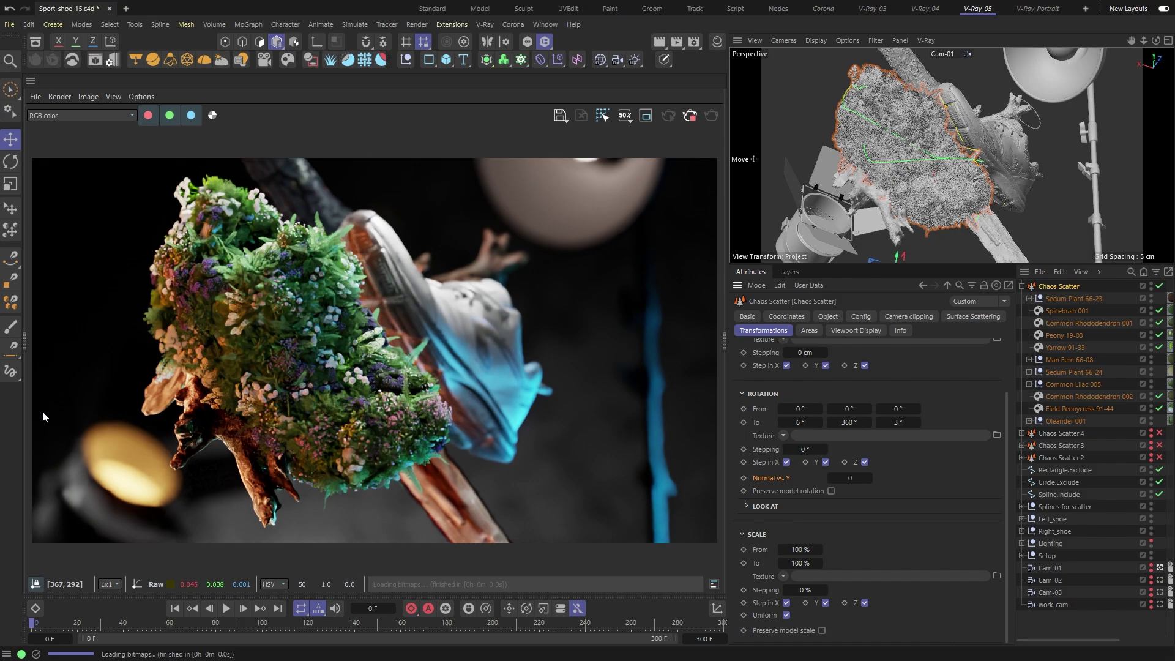
Step: Draw two Doodle Paint annotation strokes over the Perspective view, then hide the Doodle Object
left_click(10, 371)
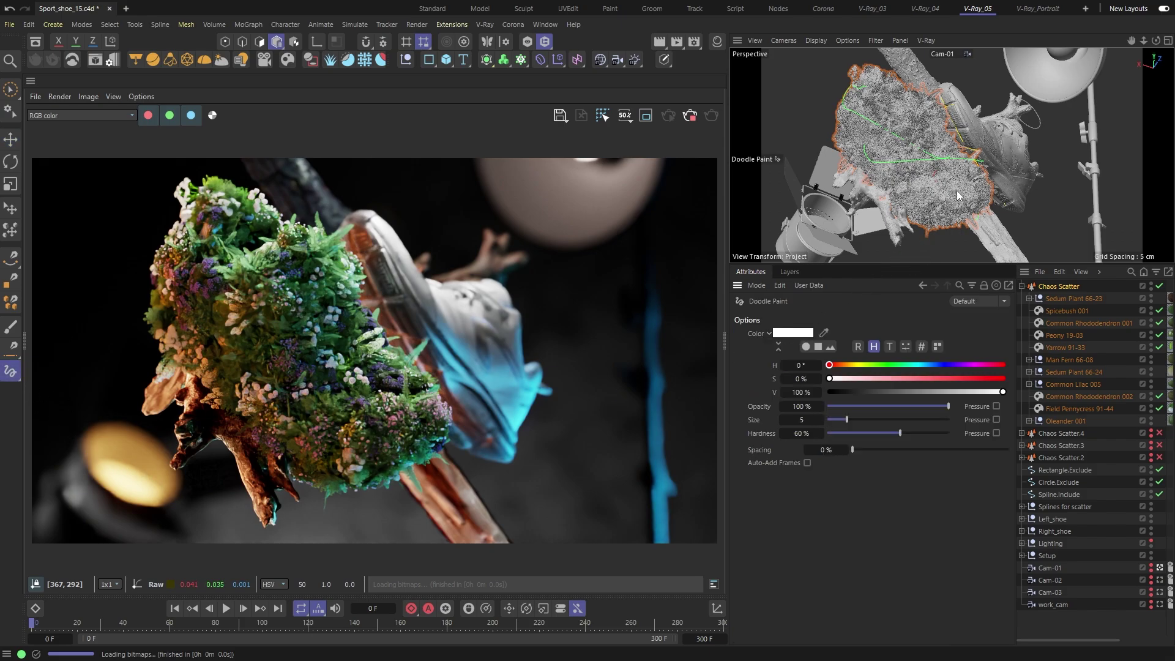
mouse_move(952, 189)
left_mouse_down()
mouse_move(981, 212)
mouse_move(970, 227)
mouse_move(907, 235)
left_mouse_up()
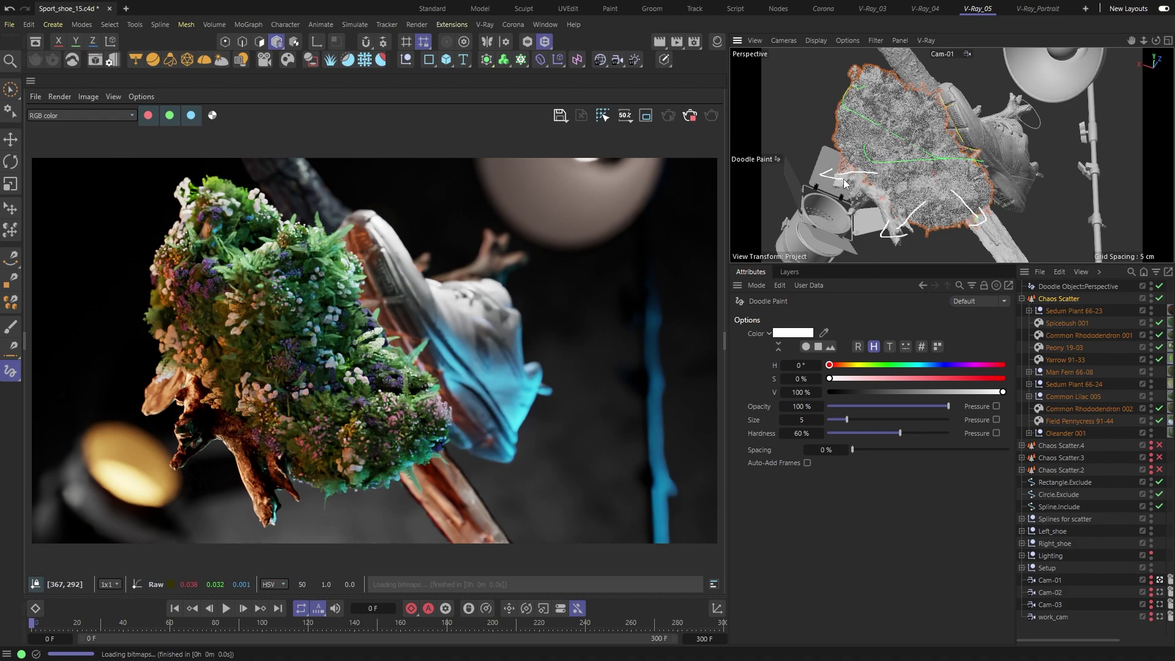
mouse_move(842, 111)
left_mouse_down()
mouse_move(806, 91)
mouse_move(832, 97)
mouse_move(820, 85)
left_mouse_up()
left_click(1160, 285)
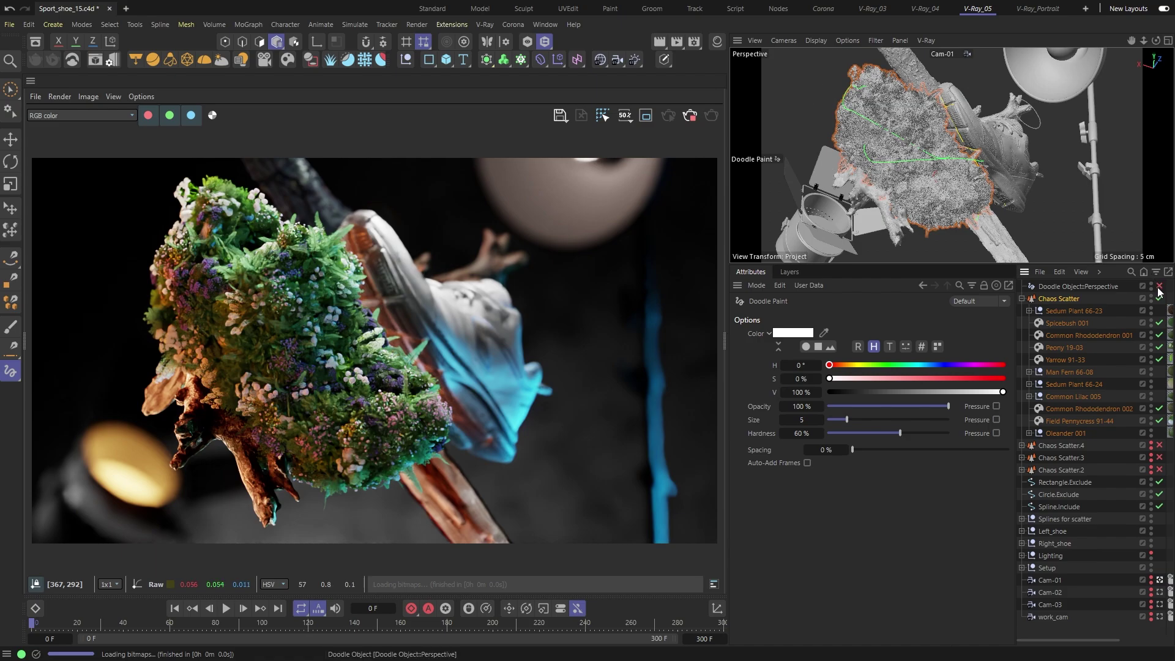
Step: Reselect Chaos Scatter and try Normal vs. Y at -1, then return it to 0
left_click(1071, 300)
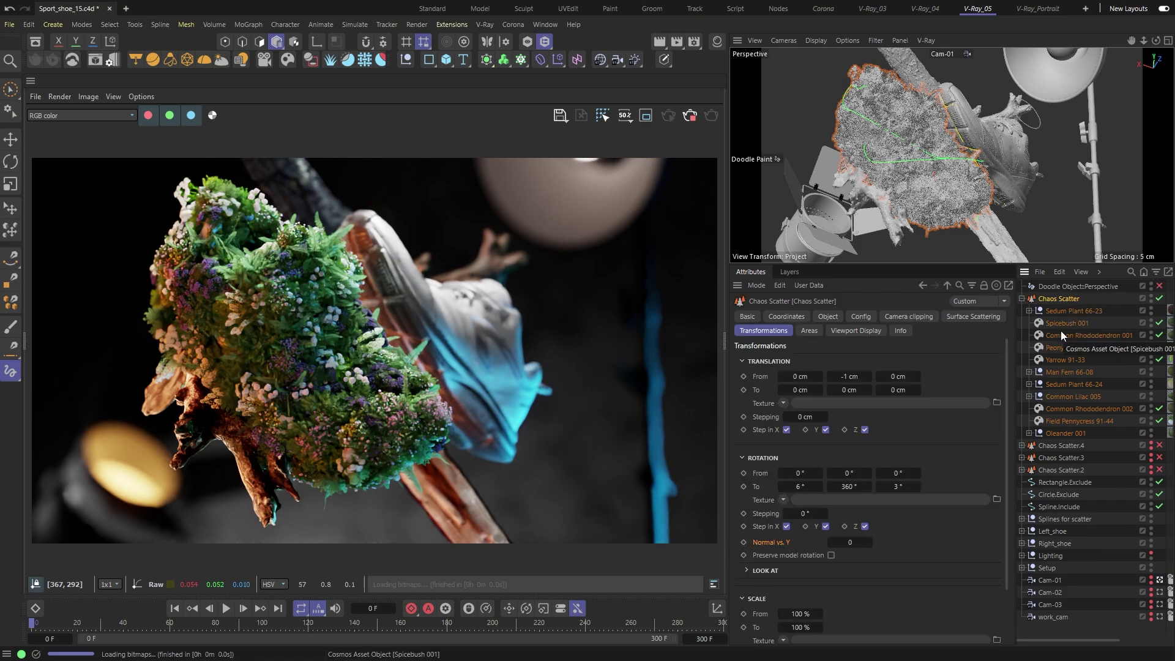
left_click(863, 543)
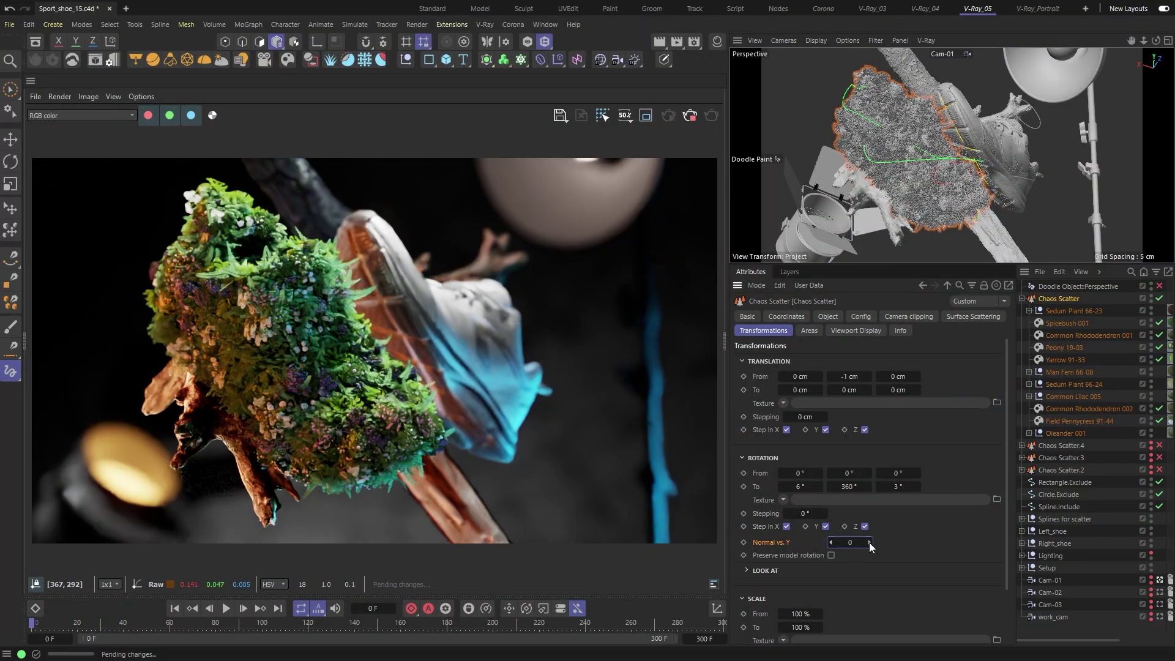
left_click(869, 542)
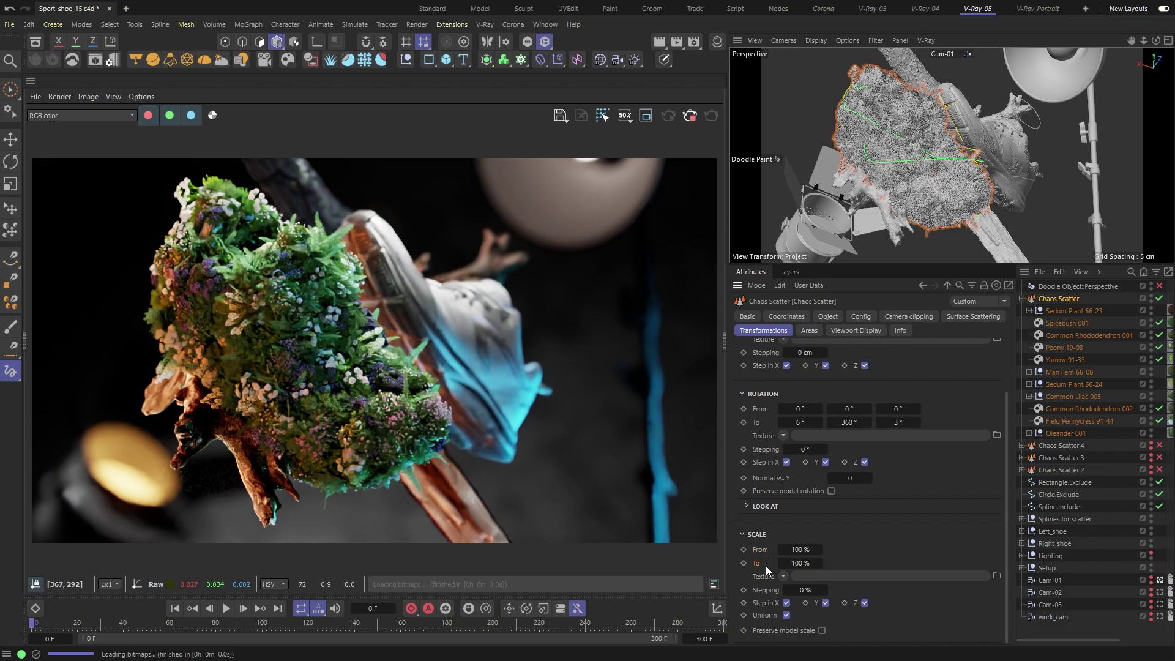
Step: Set the Chaos Scatter's uniform scale range to From 60% To 90%
double_click(801, 549)
type("60")
key("Return")
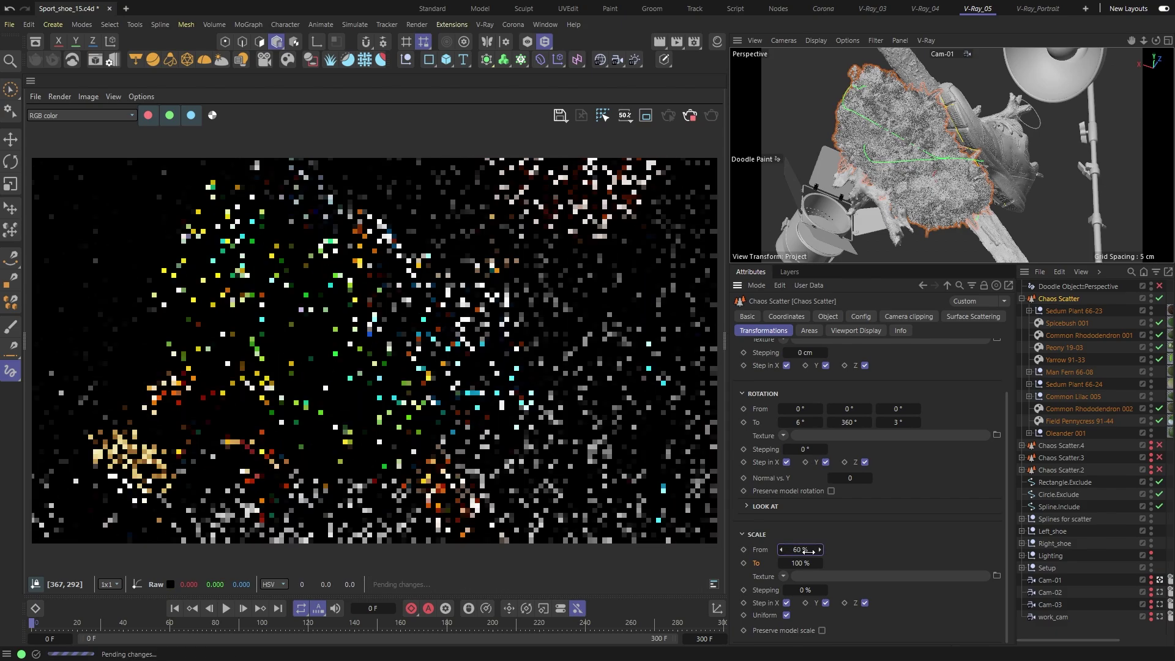
double_click(801, 563)
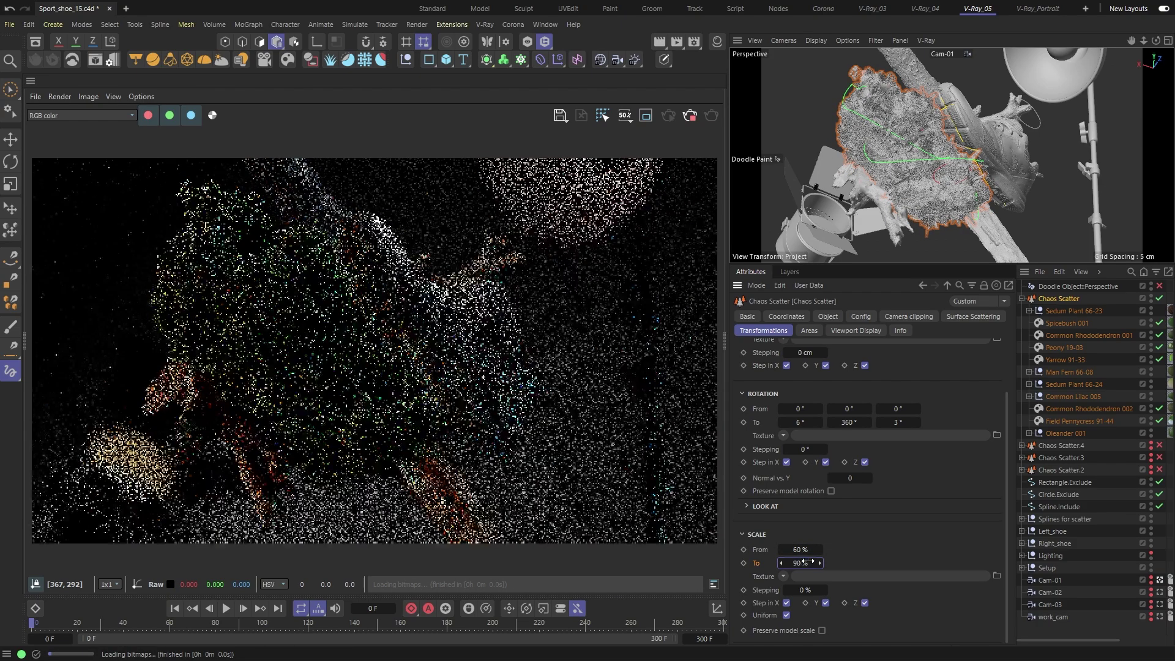
type("90")
key("Return")
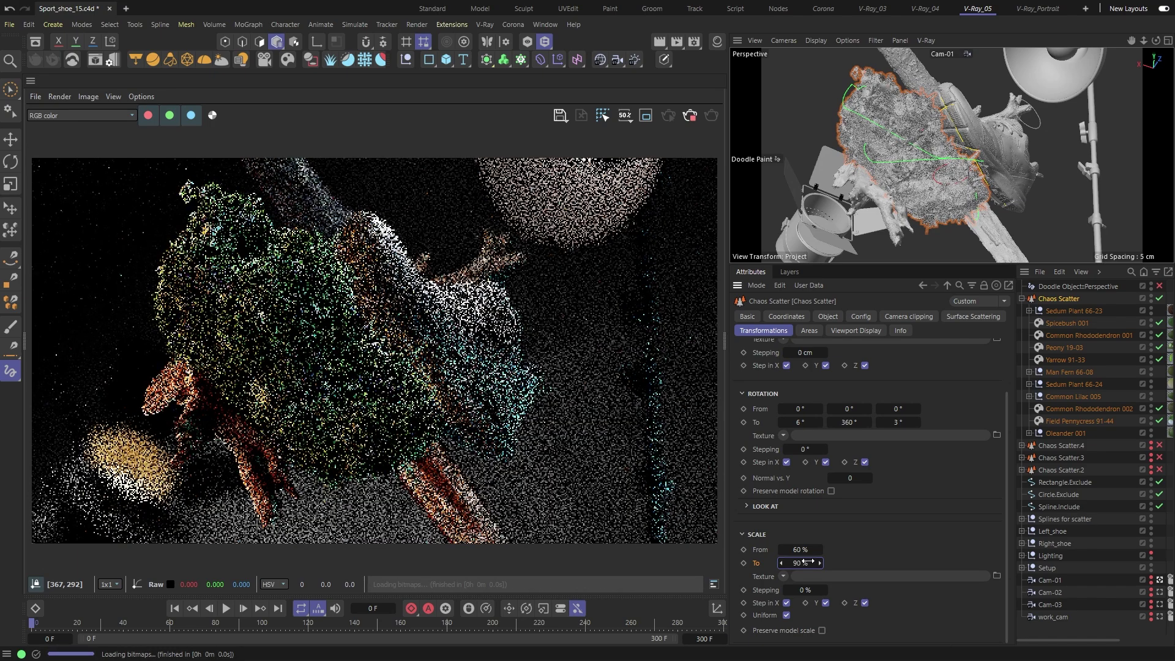
left_click(765, 618)
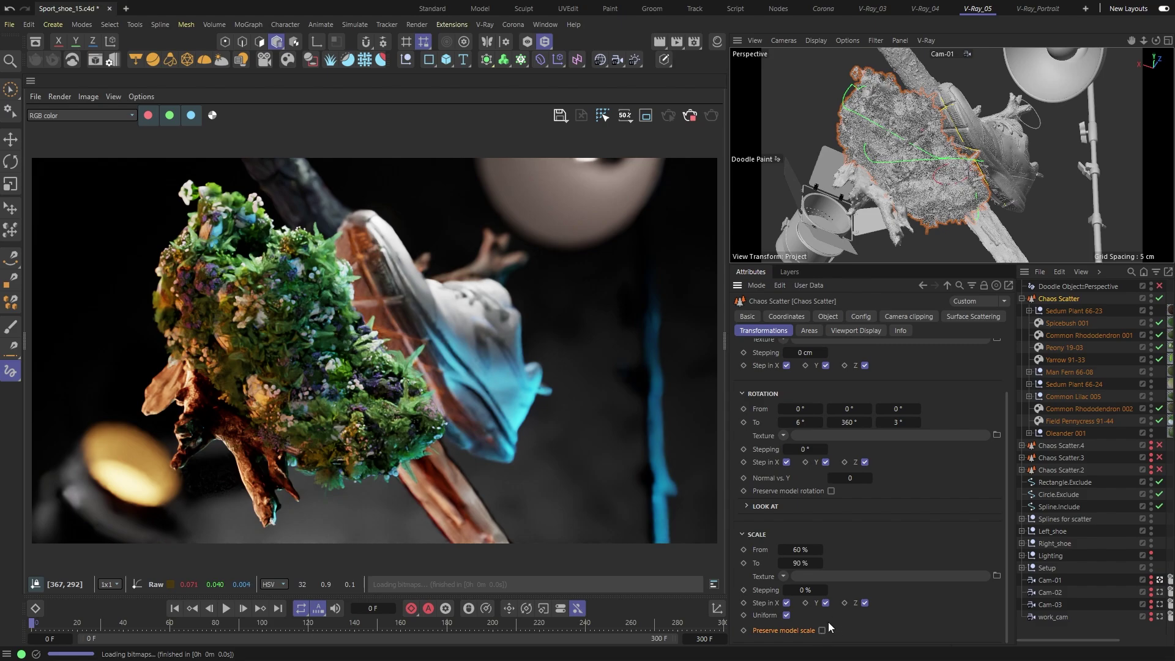
Step: Check Spline.Include in solo view, then add it to the Chaos Scatter's Spline includes list
left_click(810, 331)
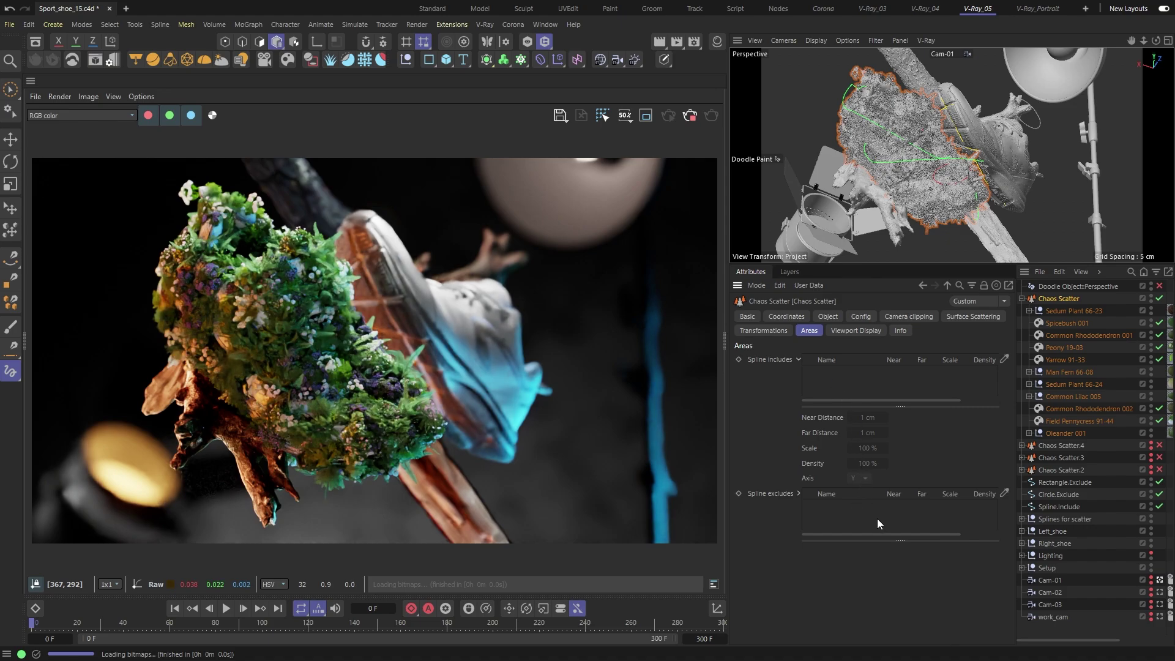
left_click(1049, 509)
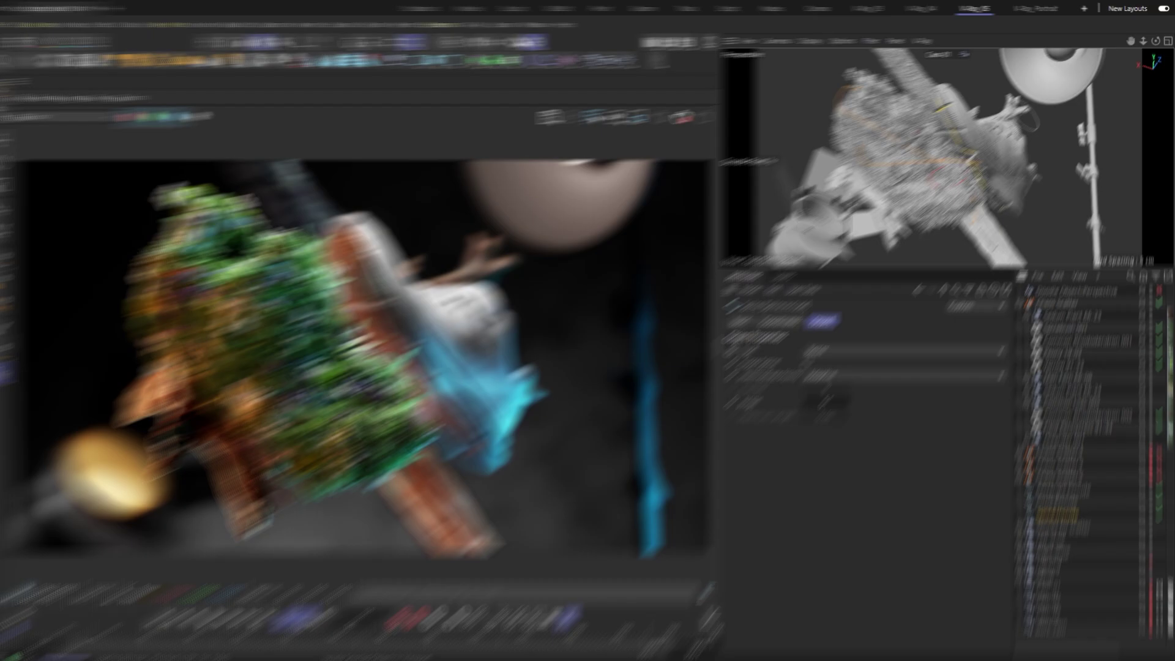
left_click(527, 39)
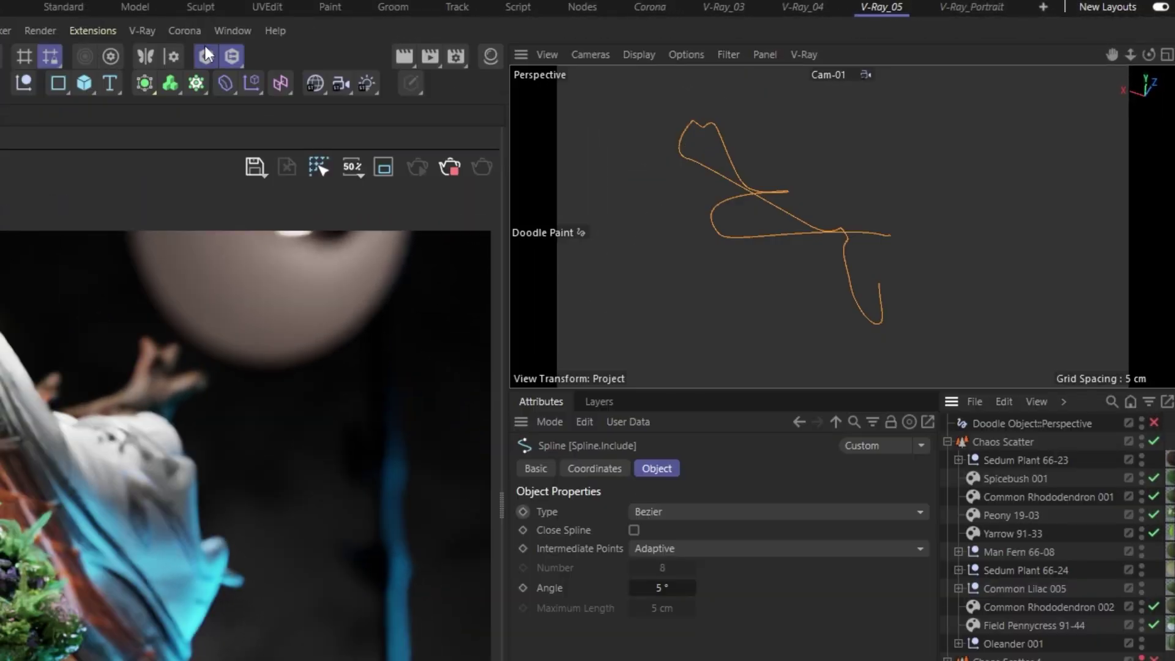
left_click(205, 50)
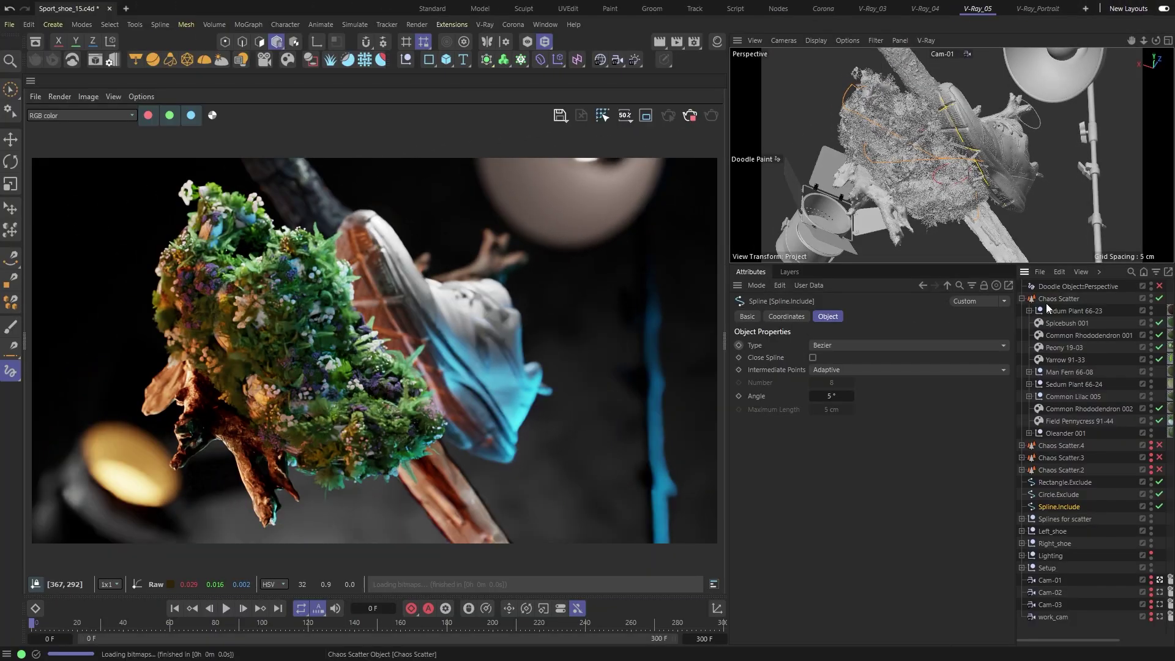
left_click(1056, 299)
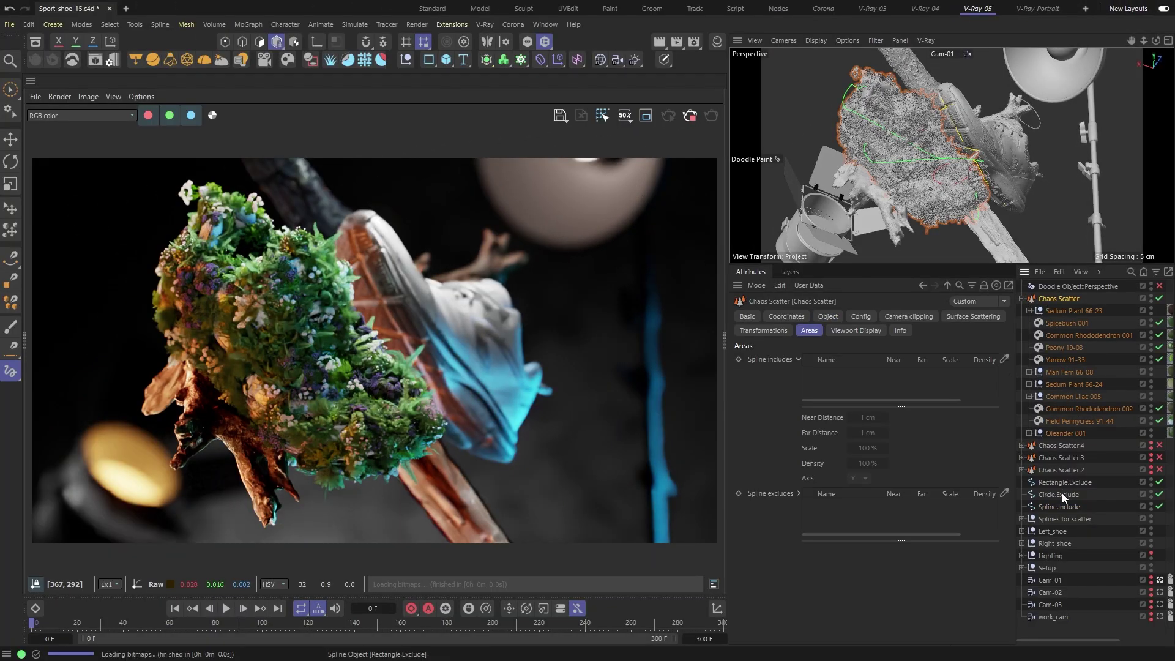
left_click_drag(1059, 507, 816, 384)
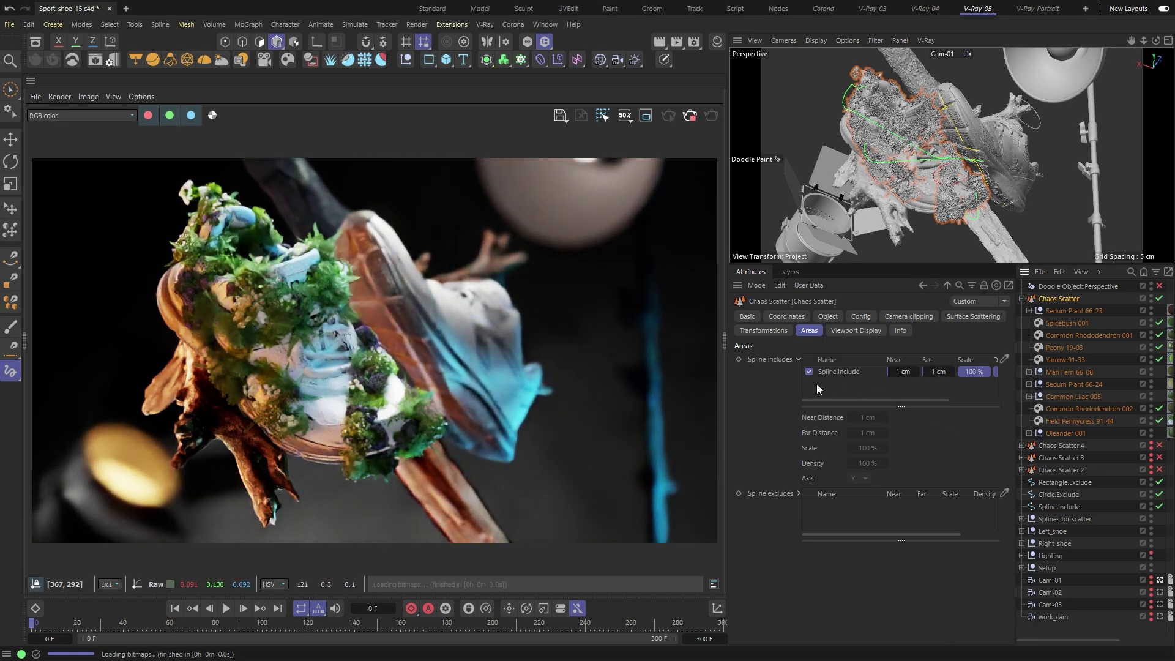
left_click(840, 373)
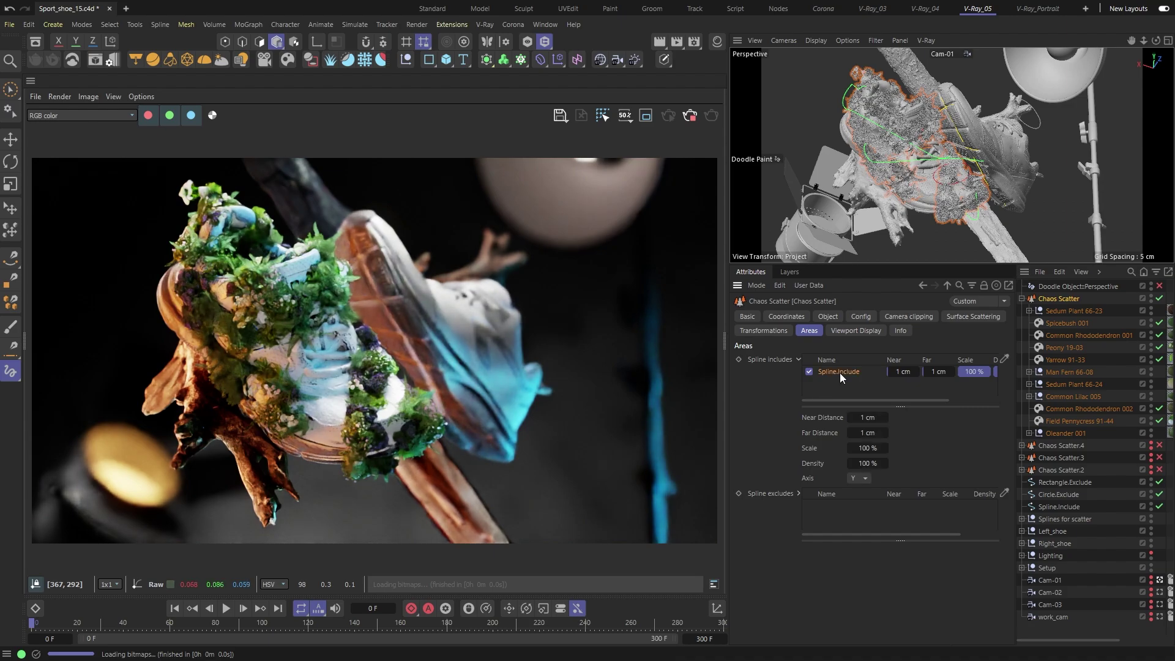
left_click(877, 432)
type("6")
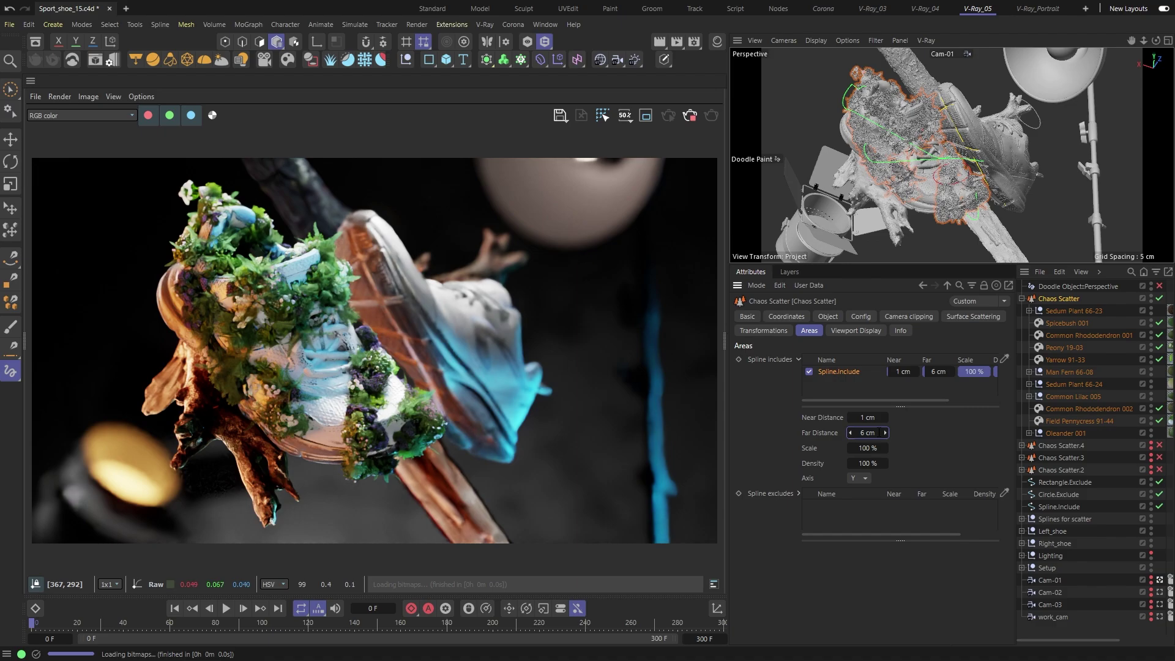
key("Return")
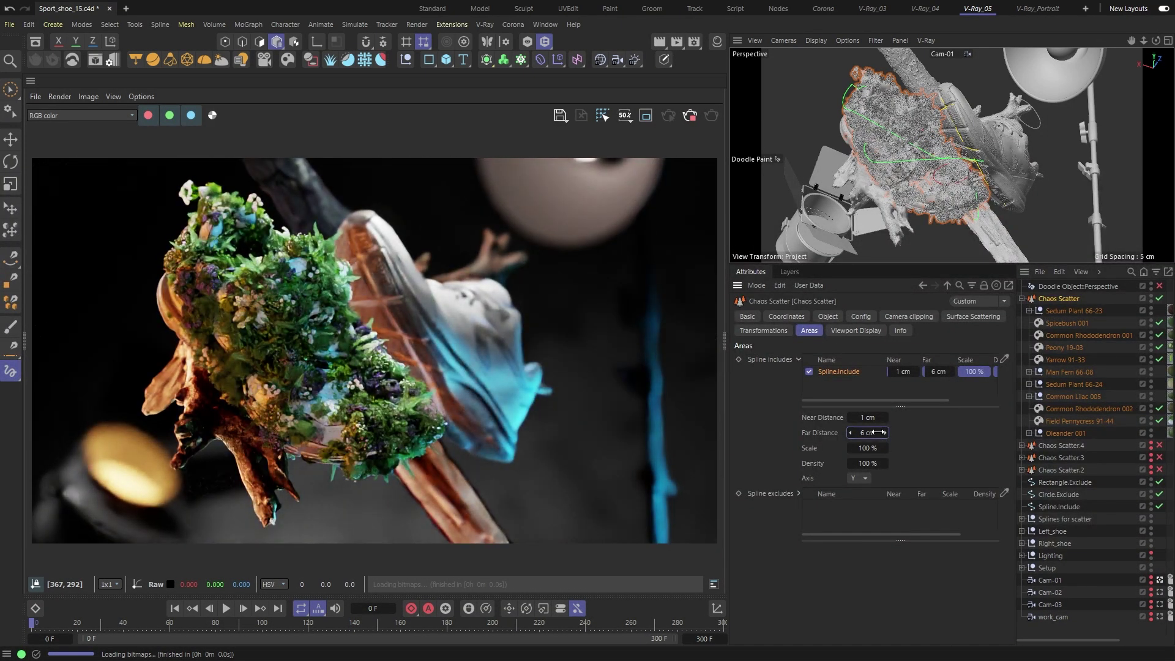
left_click(877, 432)
type("0.2")
key("Return")
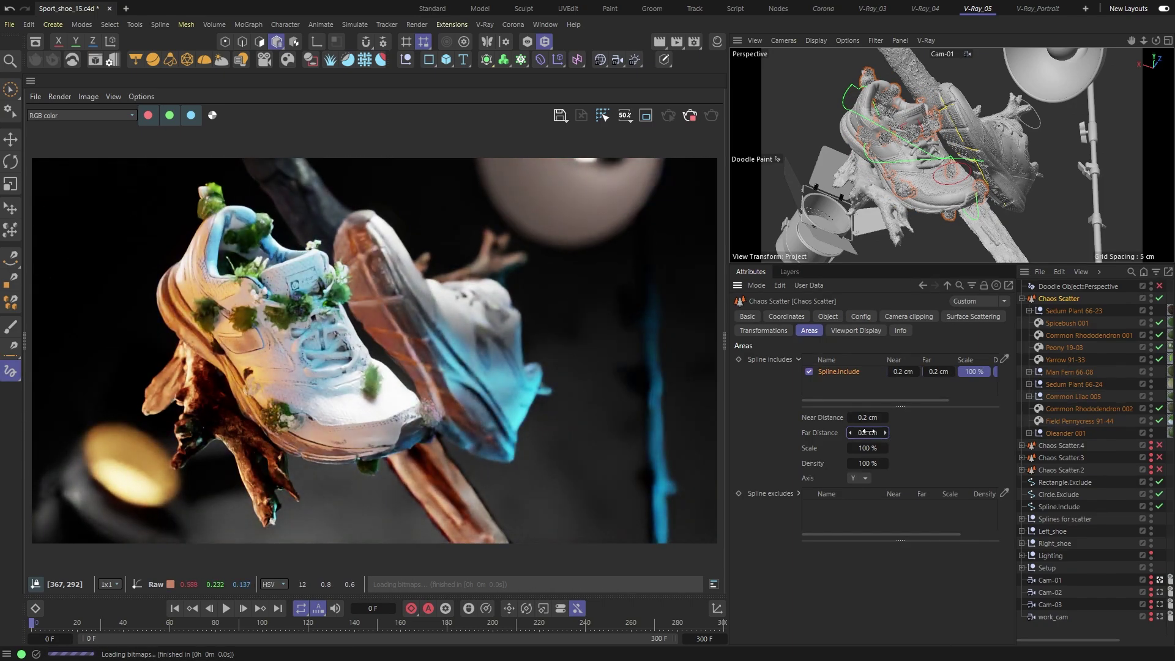
left_click(866, 432)
type("1")
key("Return")
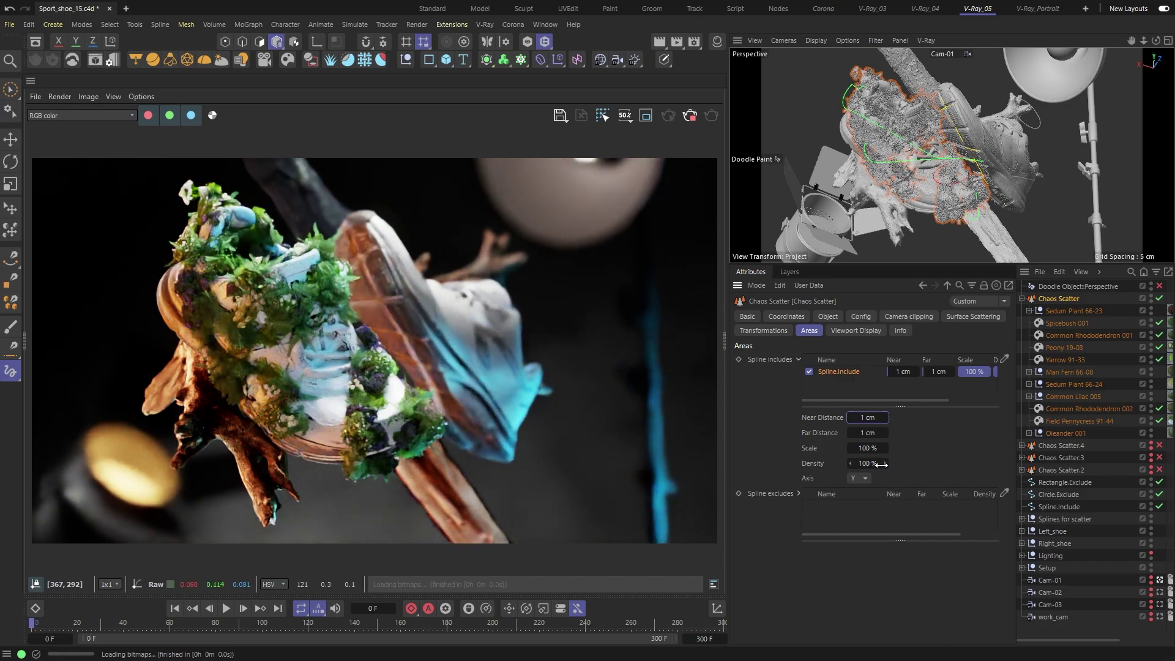
left_click(865, 478)
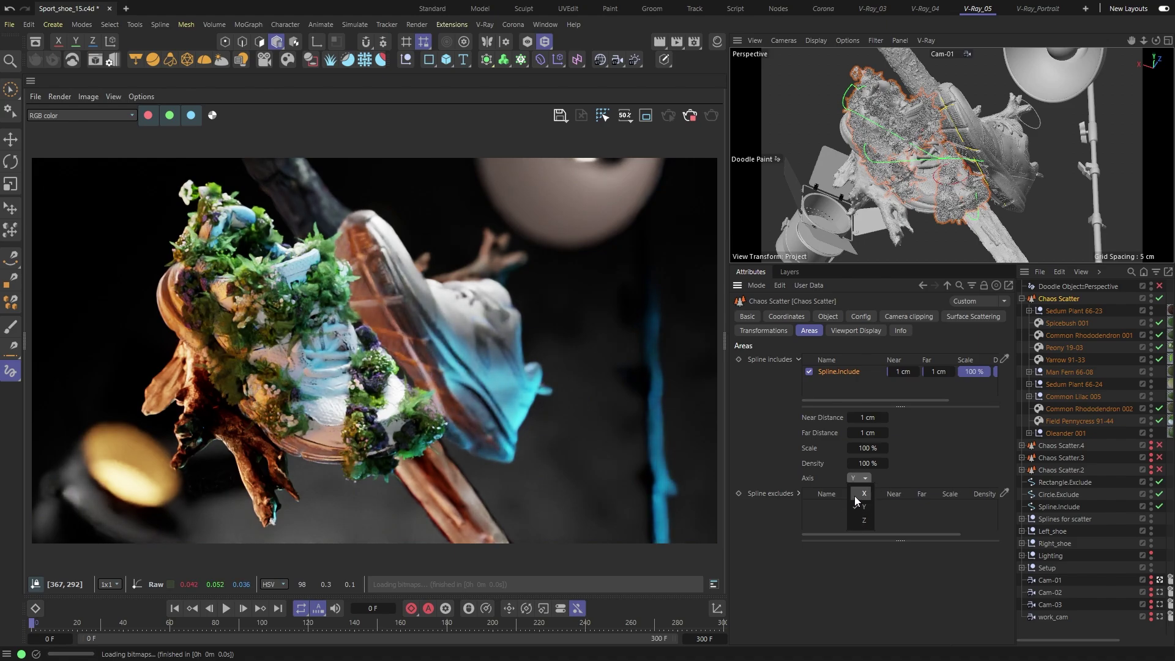
left_click(854, 495)
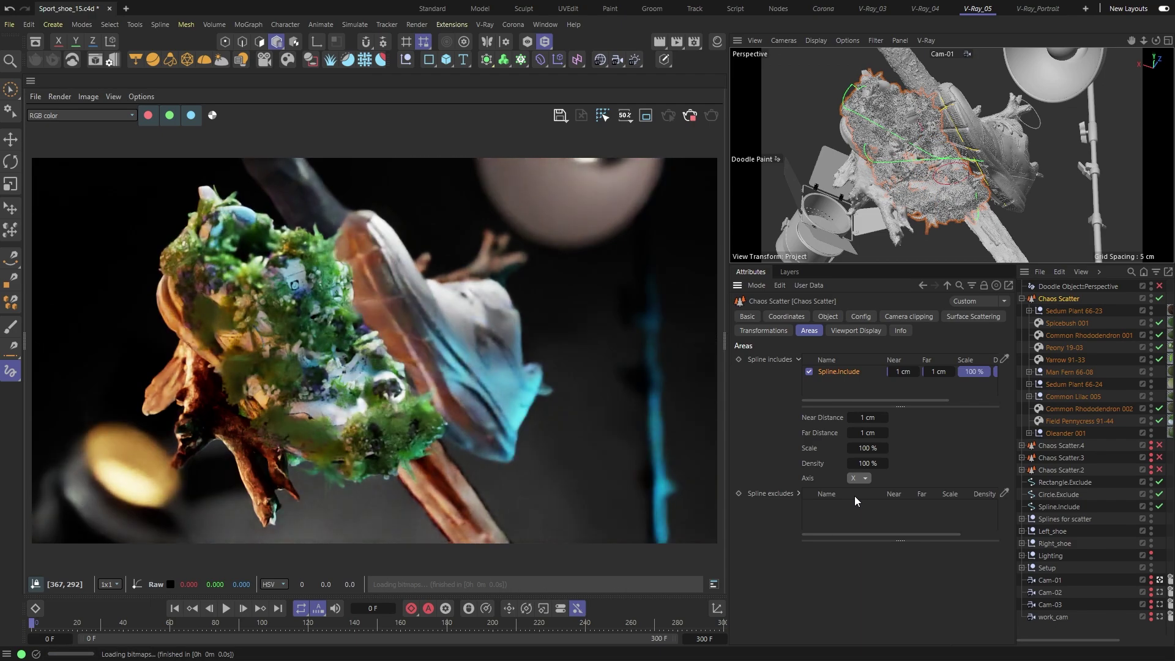
left_click(864, 479)
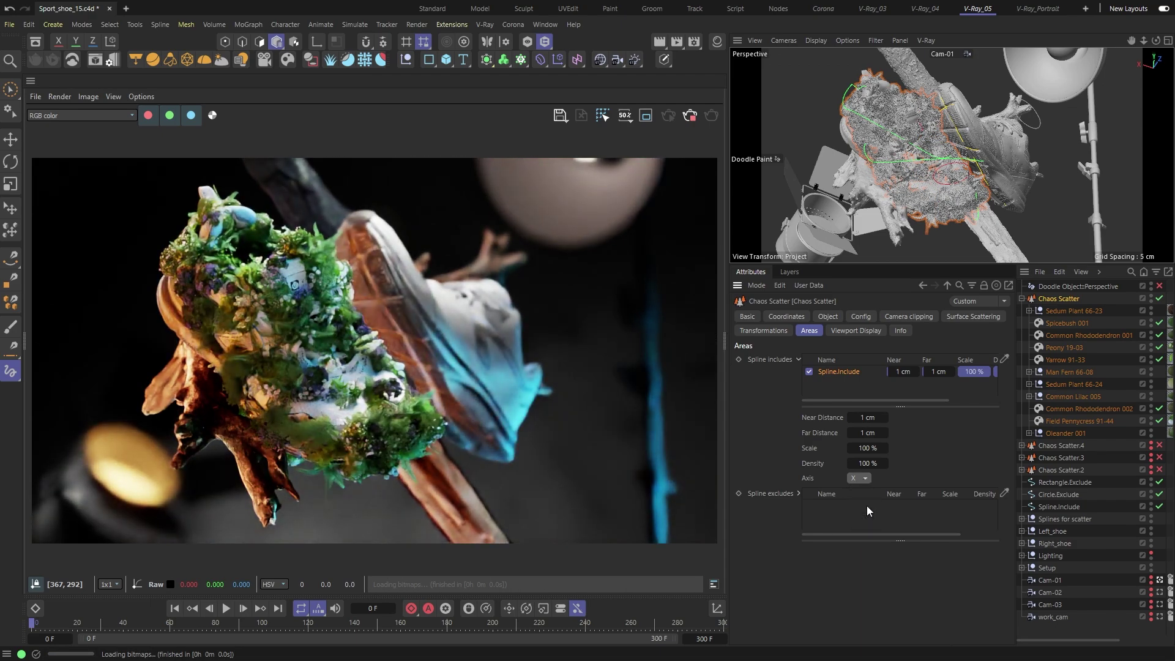
left_click(864, 506)
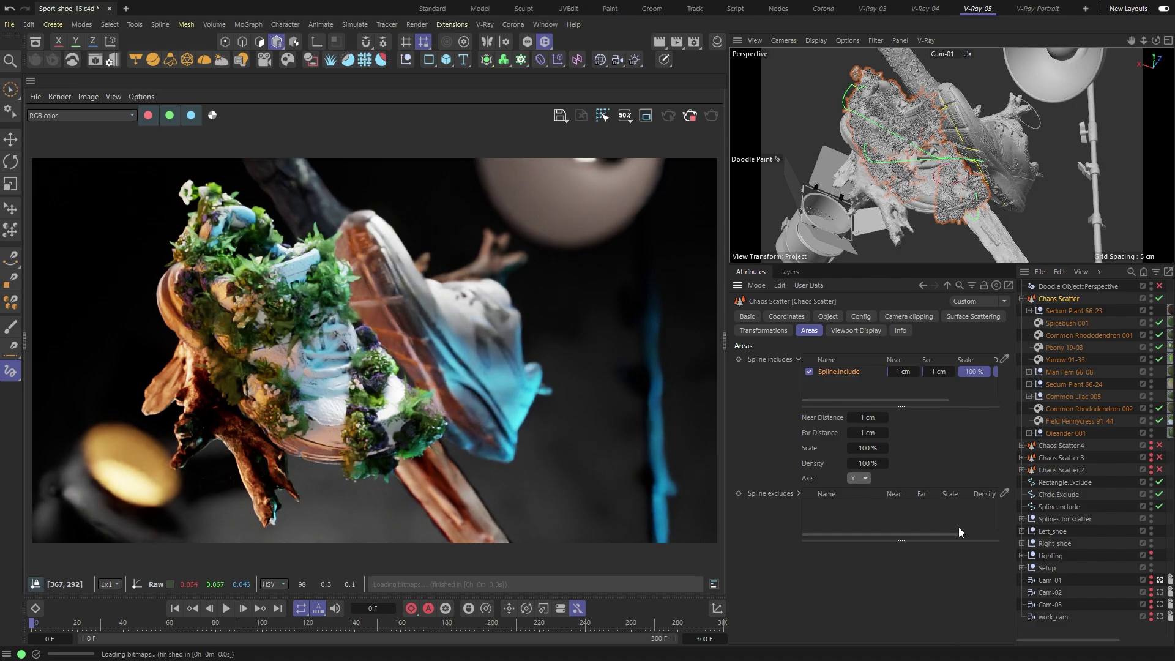
Step: Add Rectangle.Exclude and Circle.Exclude to Spline excludes, giving Circle.Exclude a 2 cm near distance
left_click_drag(921, 512, 883, 509)
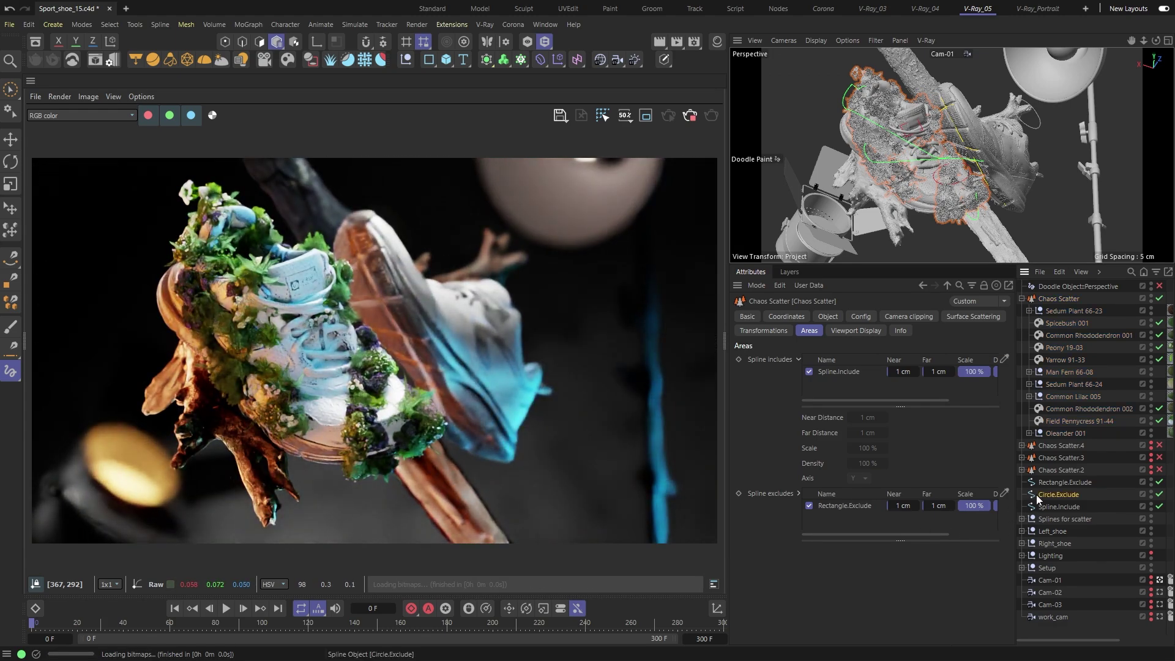
left_click_drag(1033, 497, 928, 515)
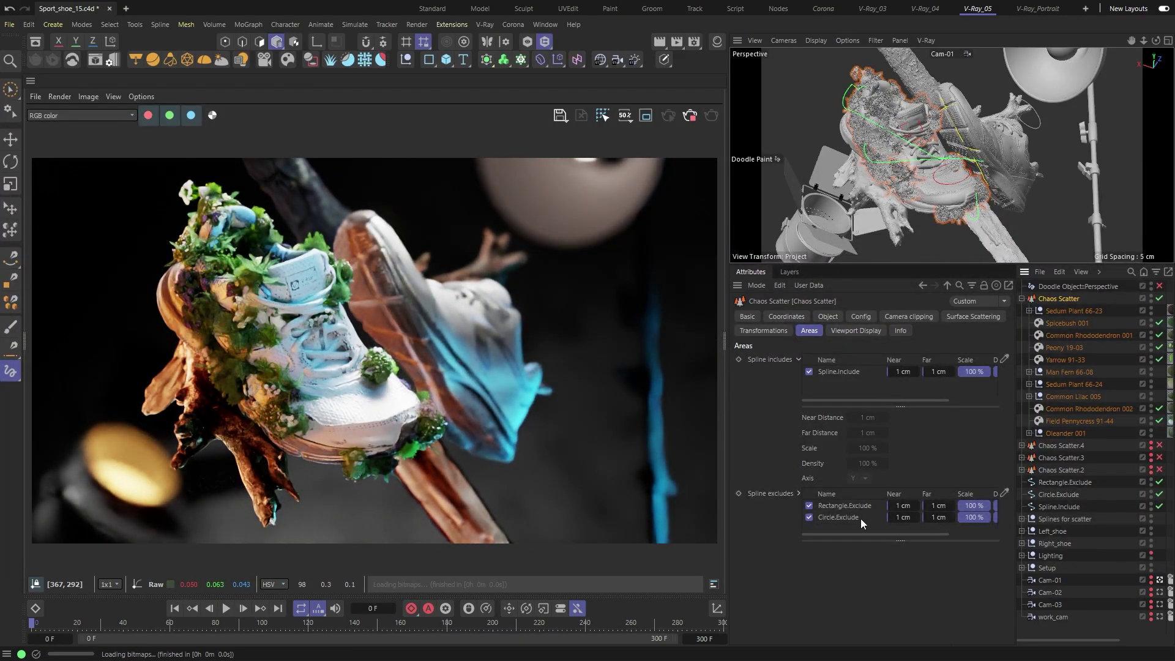
left_click(817, 516)
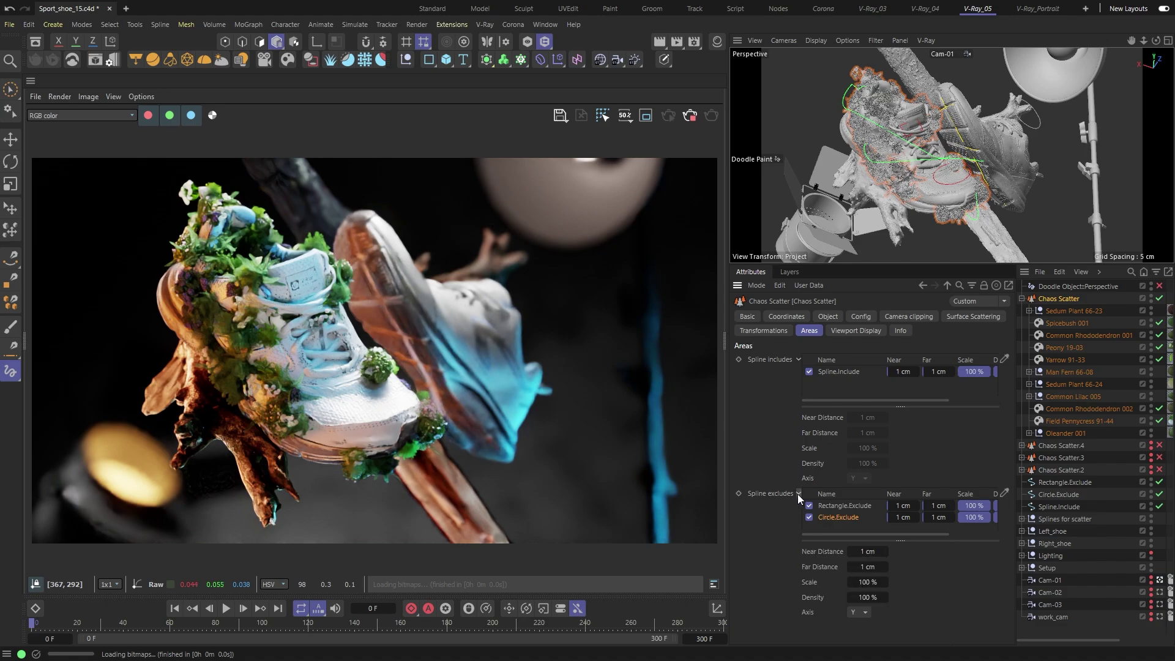
left_click(865, 551)
type("2")
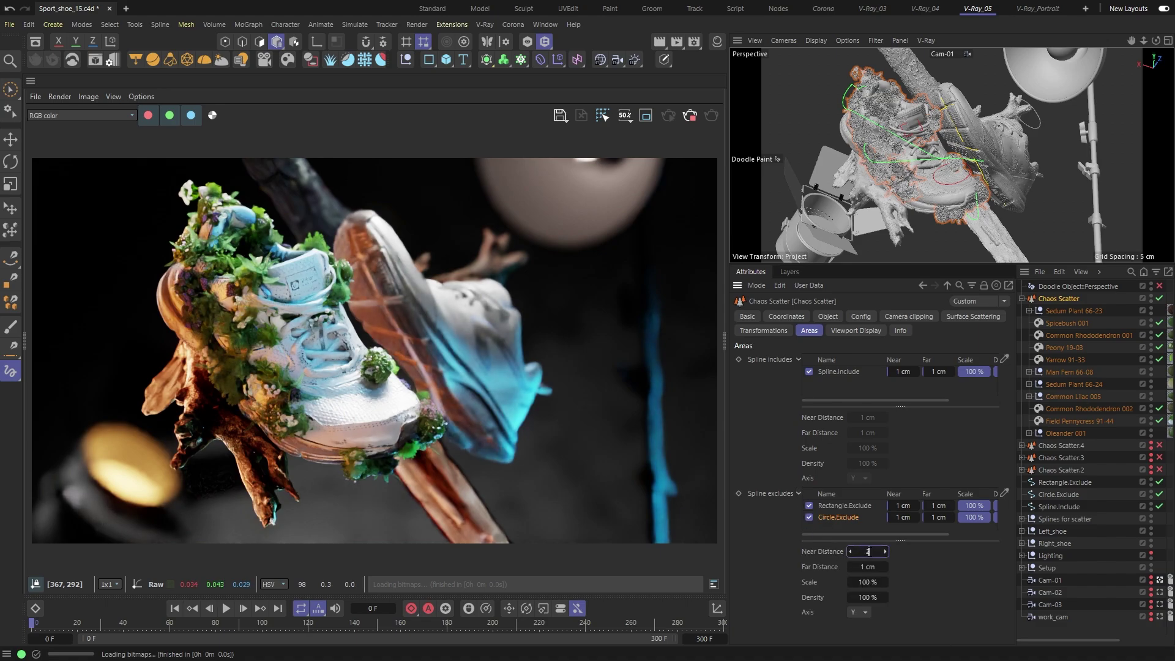
key("Return")
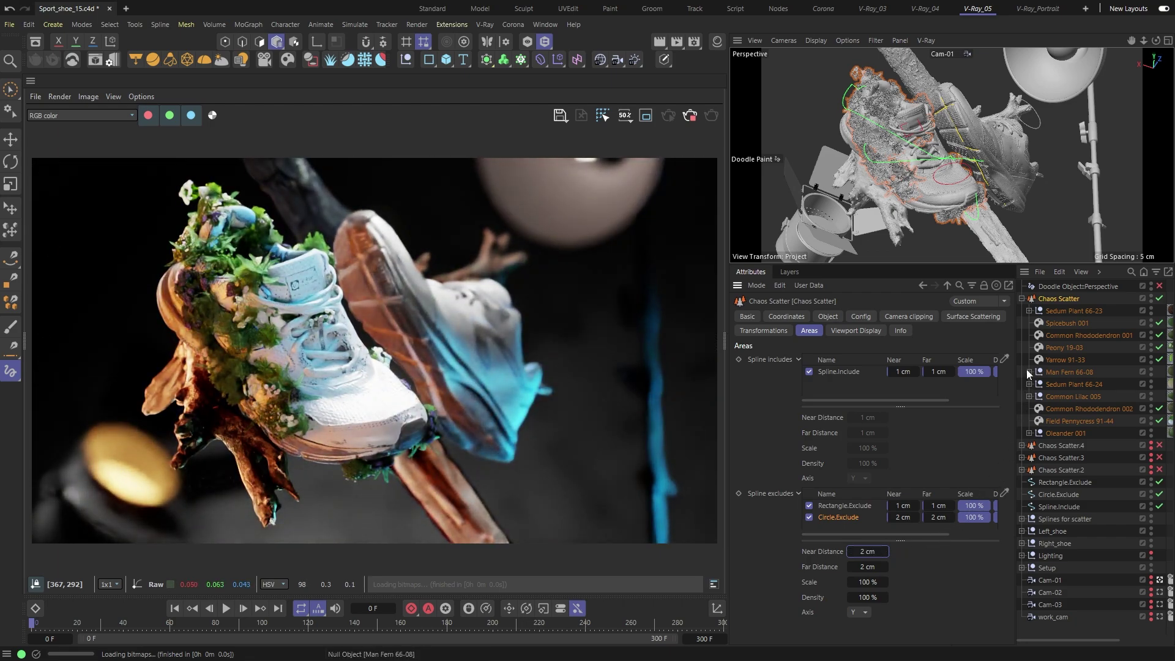
Step: Enable Chaos Scatter.2 in viewport and render, and show its Surface Scattering settings
left_click(1022, 299)
left_click(1061, 335)
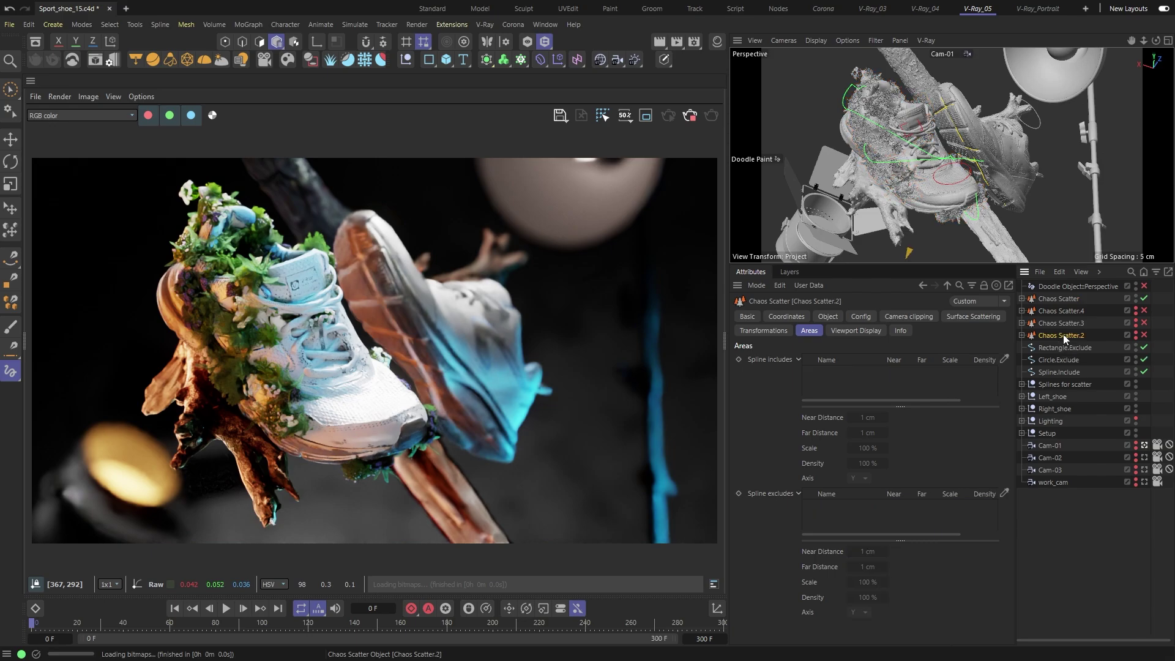
left_click(1136, 336)
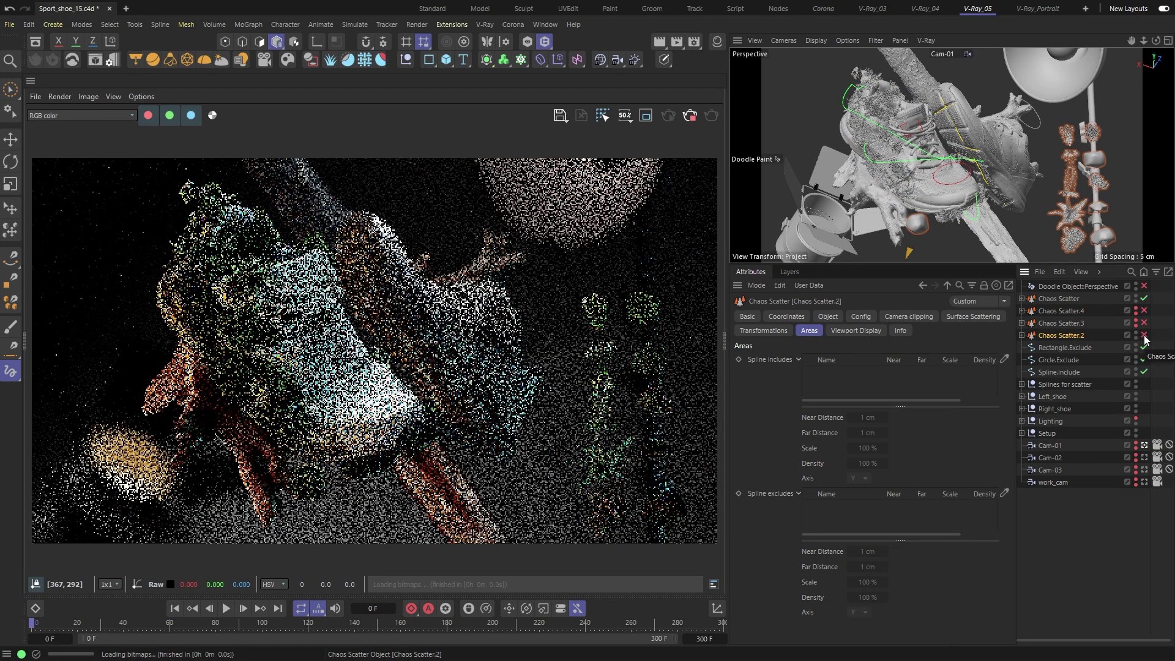
left_click(1144, 336)
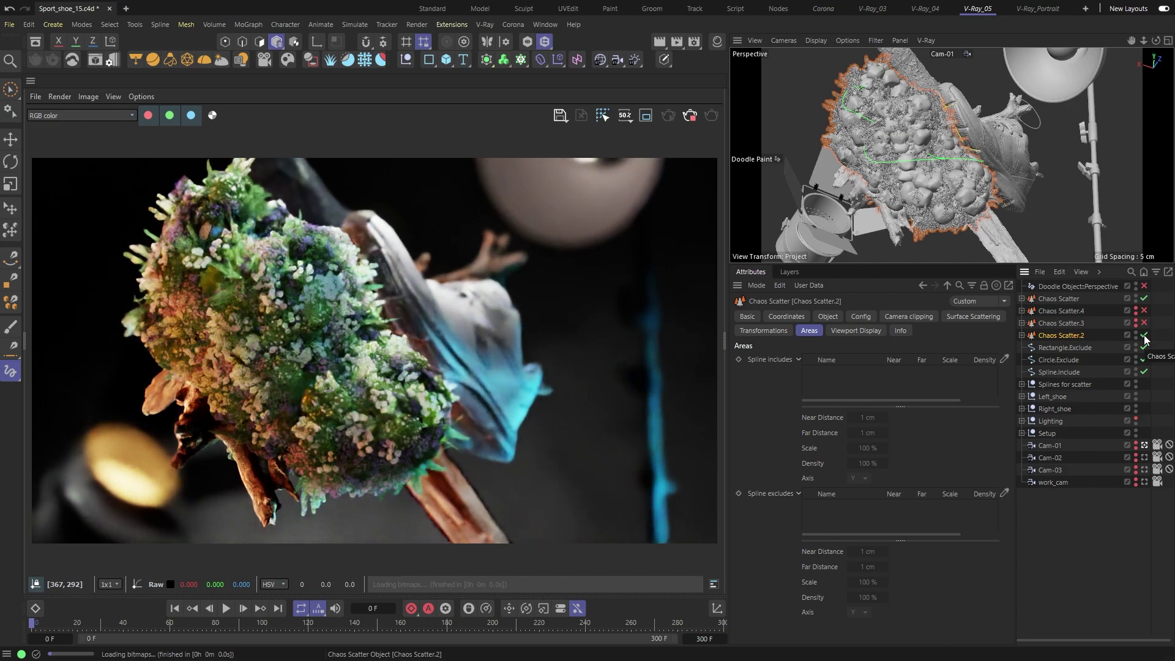
left_click(998, 321)
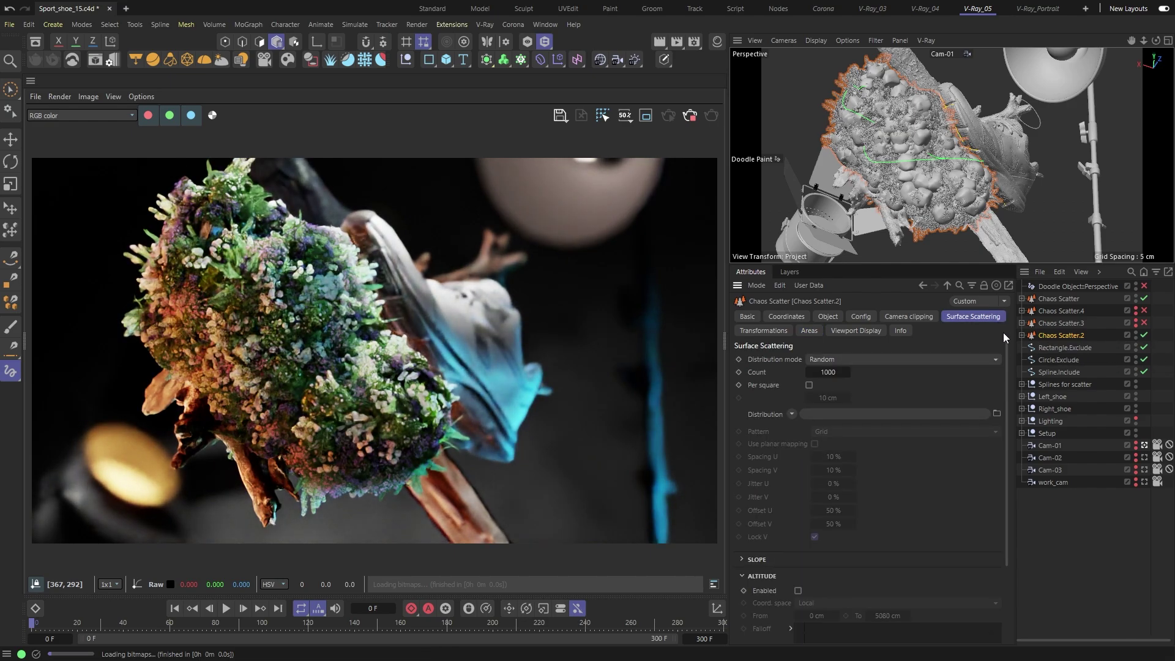
left_click_drag(1007, 343, 1016, 426)
Step: Enable Slope filtering on Chaos Scatter.2 with a 0°–20° range in Local up mode
left_click(755, 459)
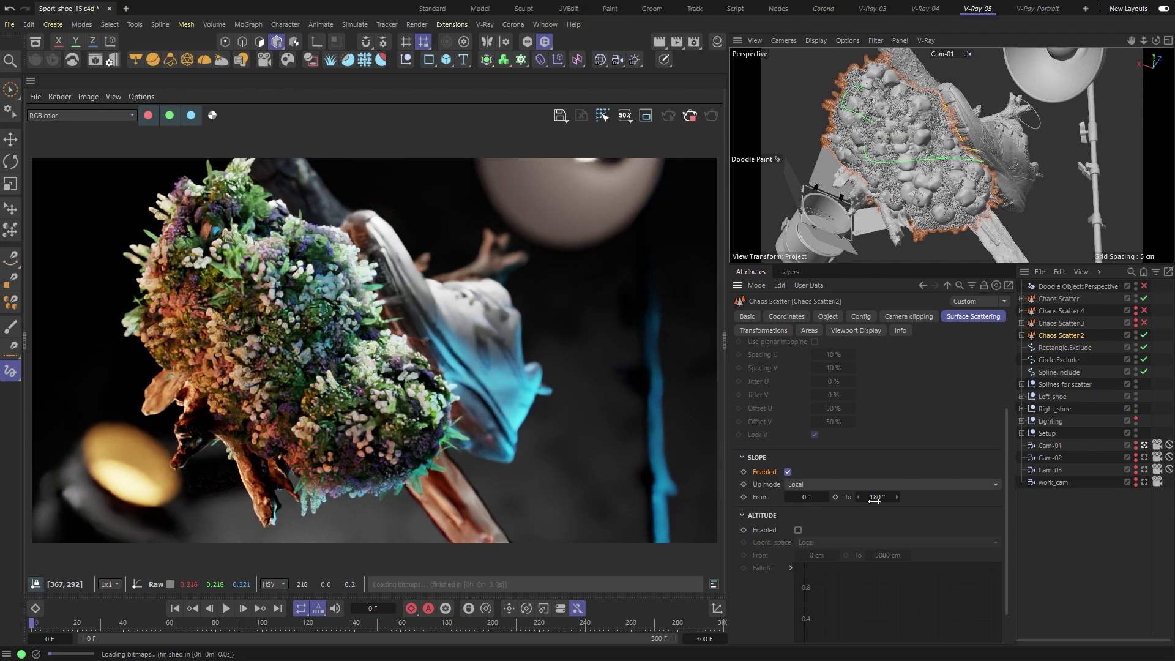
left_click(874, 497)
type("80")
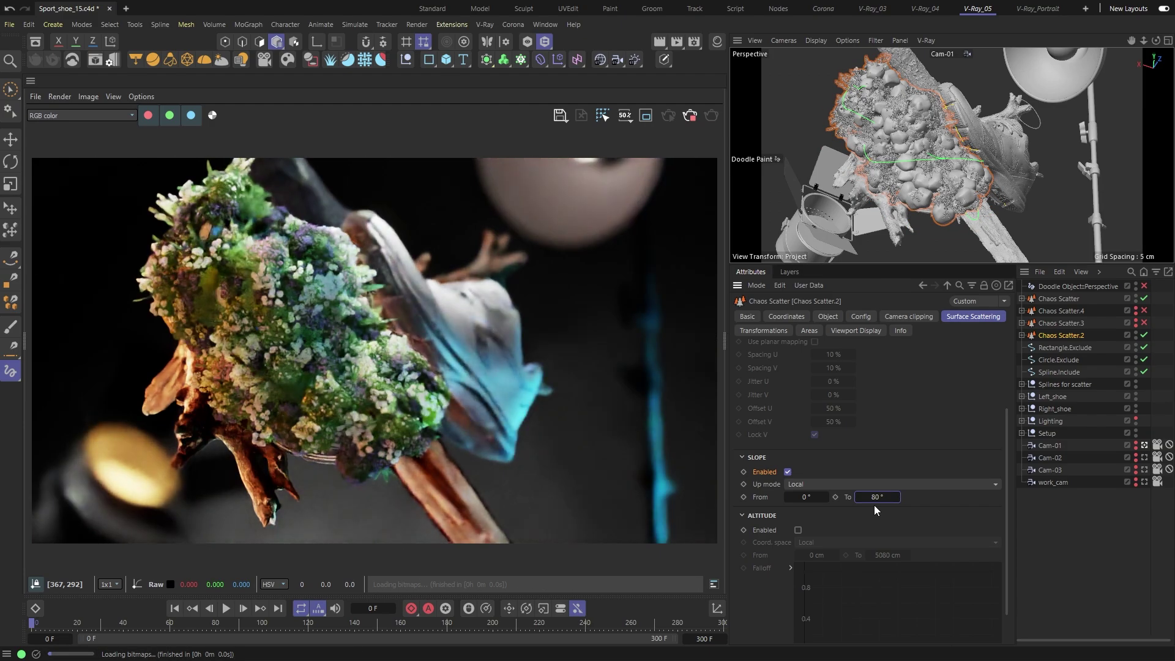
type("20")
key("Return")
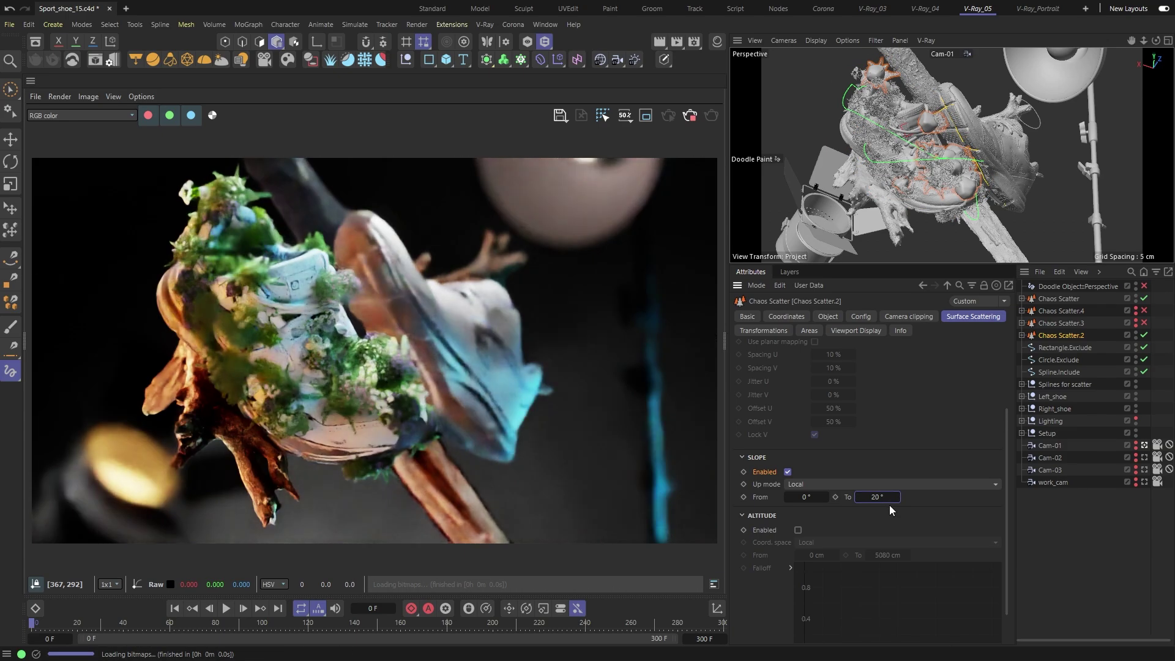
left_click(768, 484)
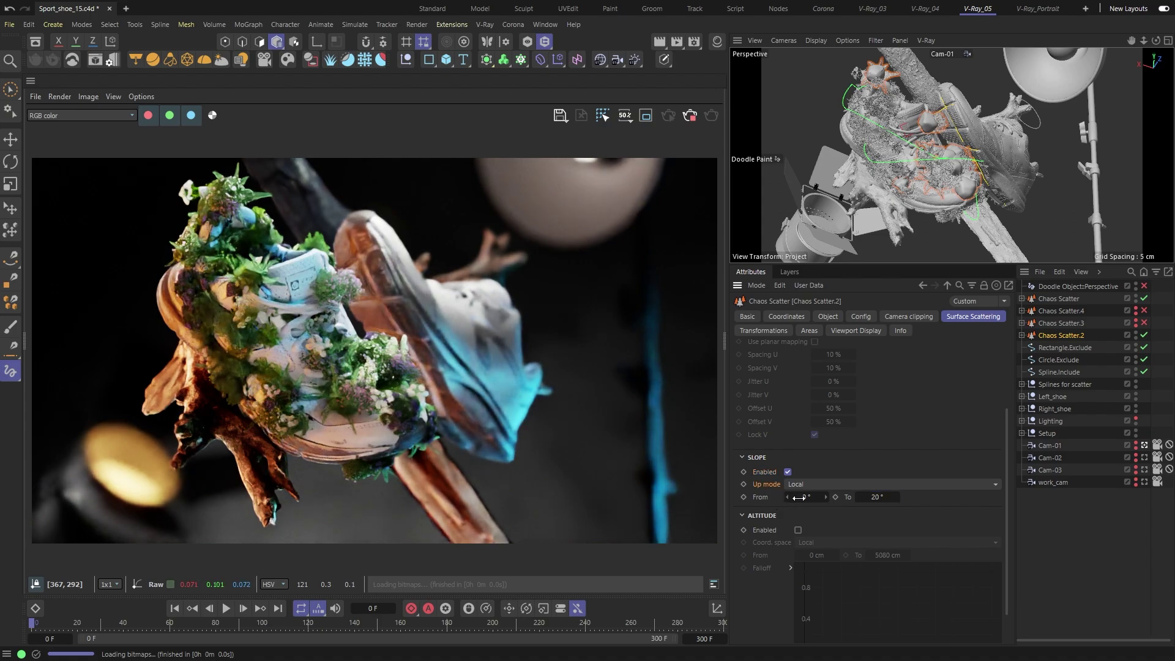
left_click(868, 485)
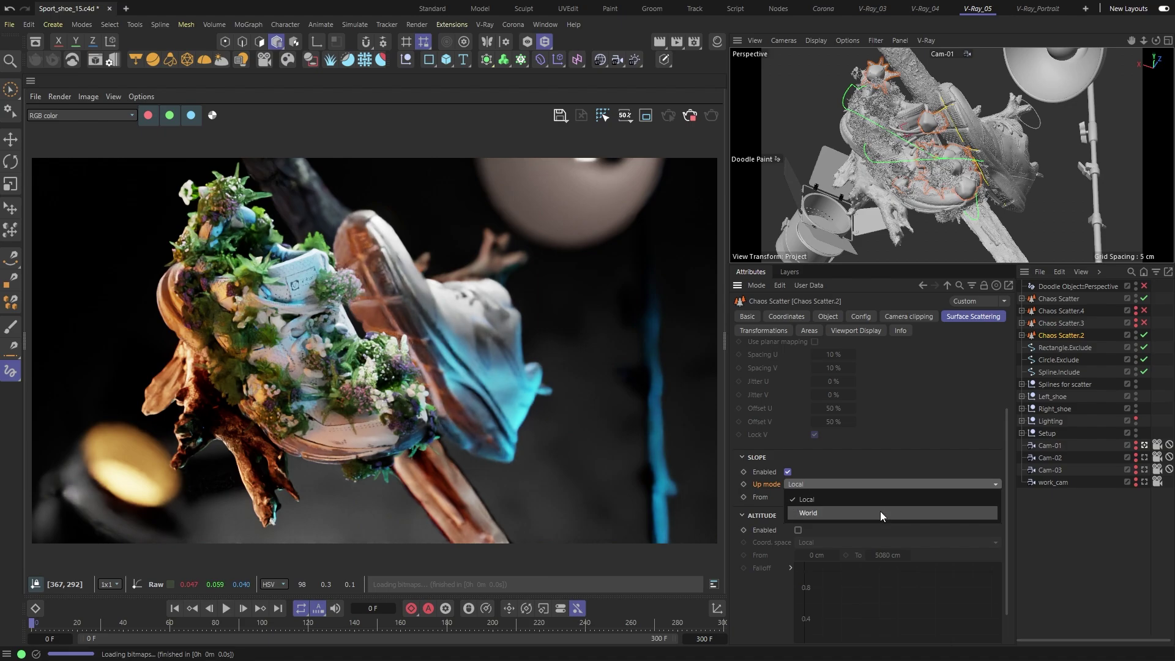
left_click(880, 486)
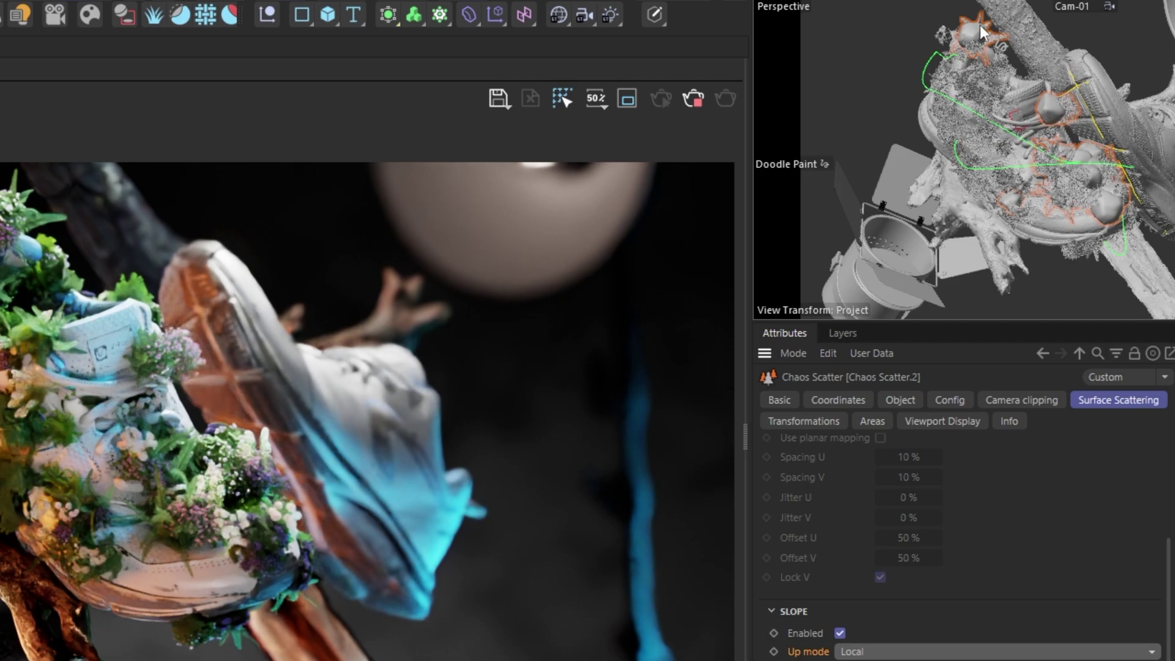
scroll(1007, 425, "down", 2)
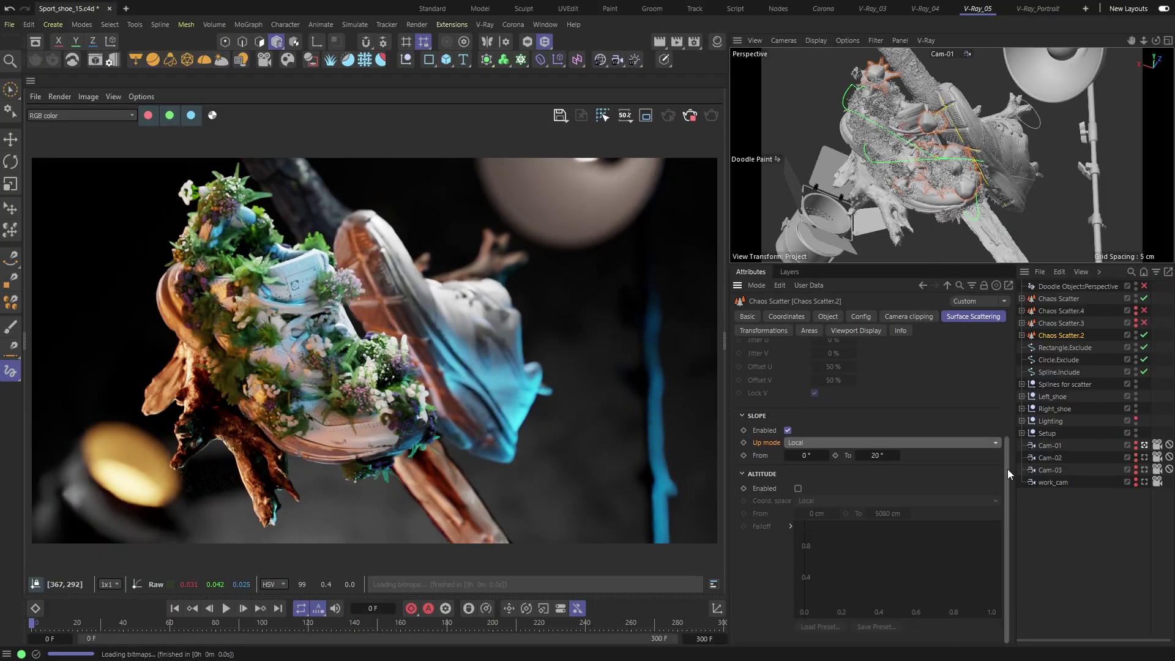
Step: Enable Altitude filtering in Local coordinate space with a 7 cm upper limit
left_click(797, 488)
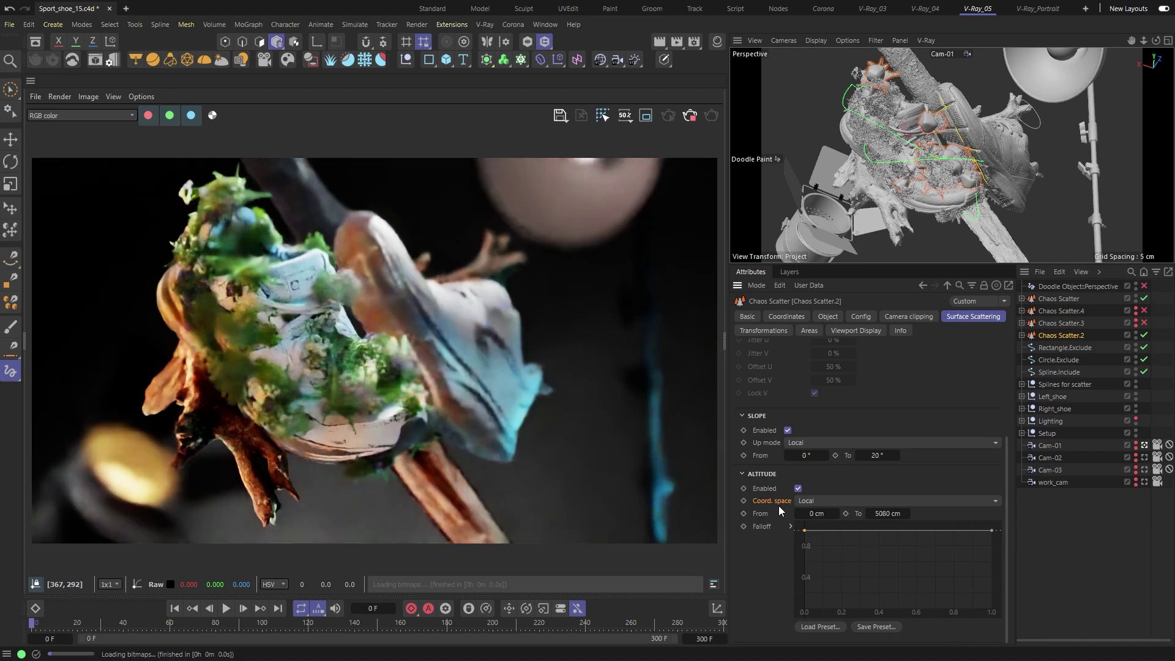
left_click(848, 501)
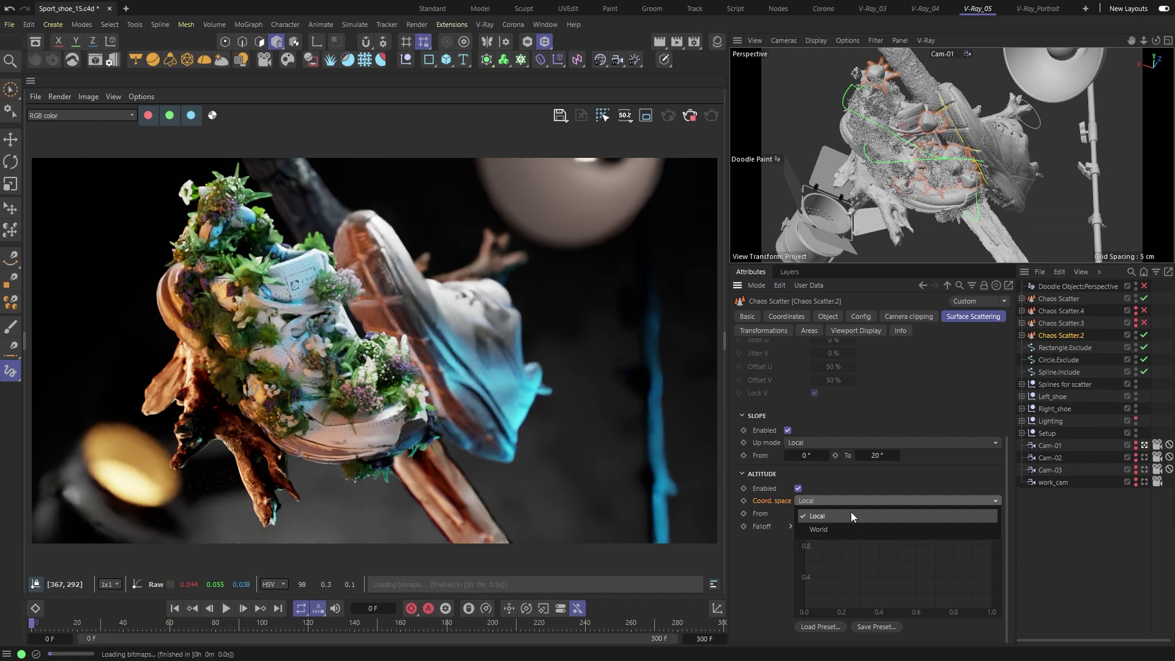
left_click(850, 510)
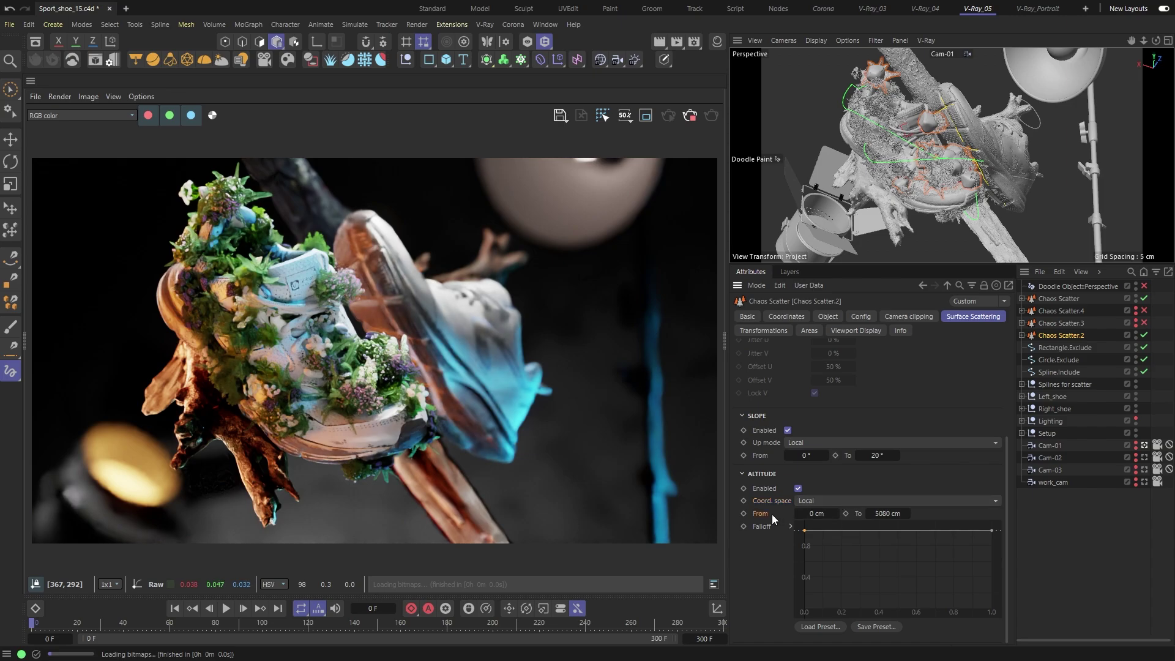
double_click(886, 514)
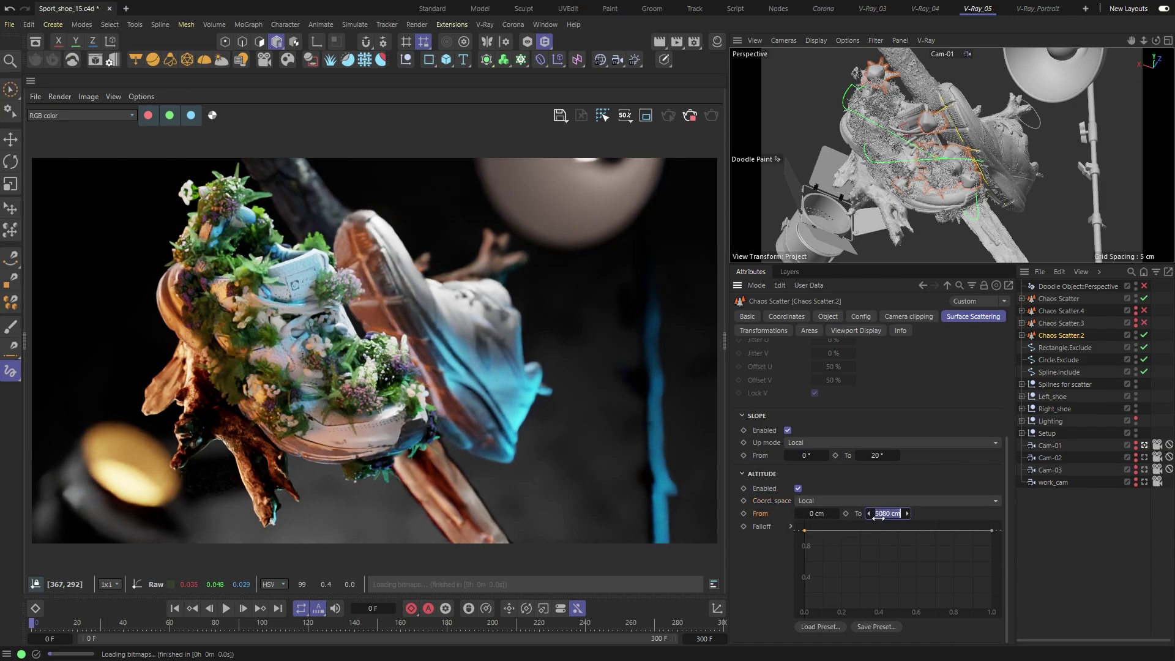
type("2")
key("Return")
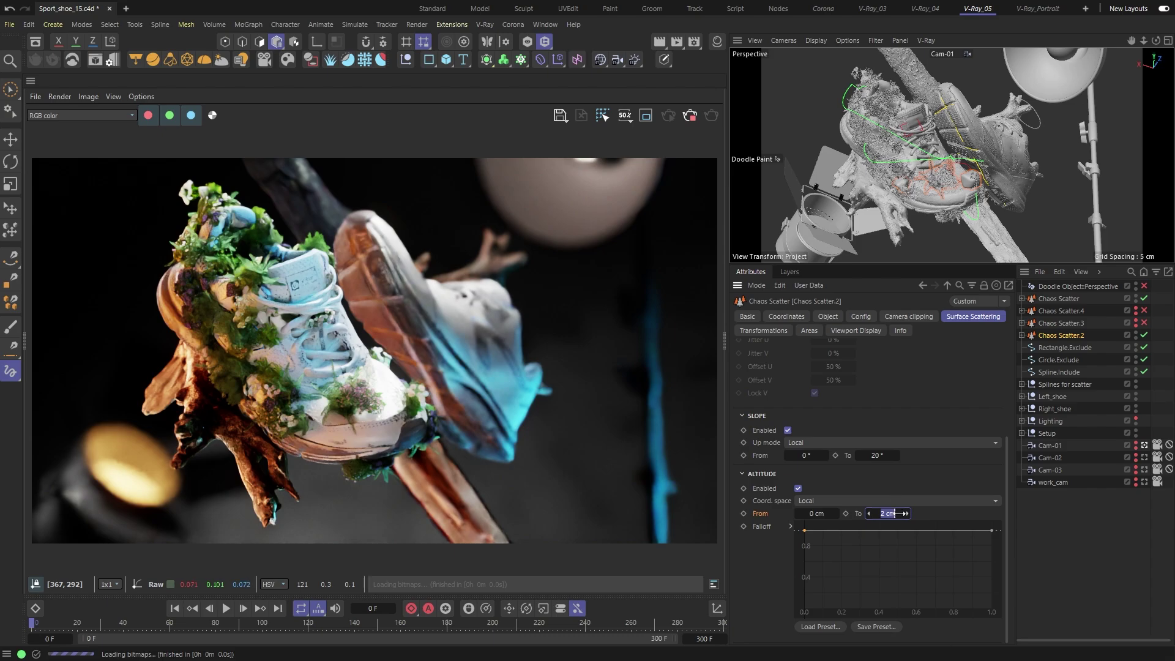
type("7")
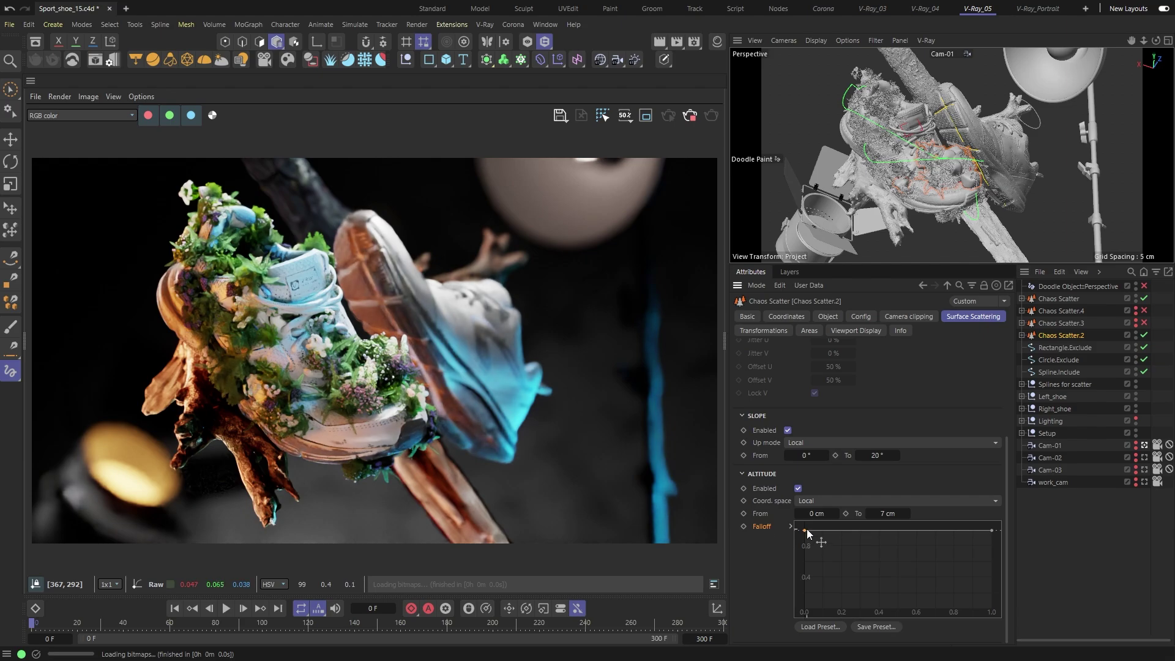
Step: Try reshaping the altitude falloff curve, then undo it back to flat
left_click_drag(806, 538, 807, 608)
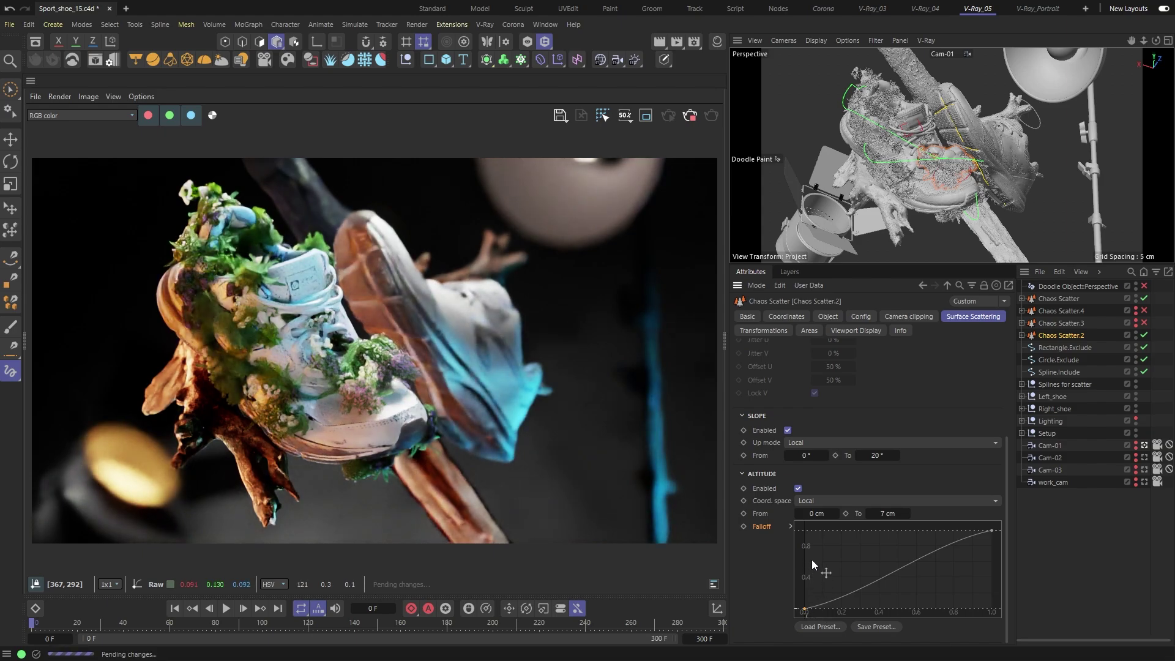
key("ctrl+z")
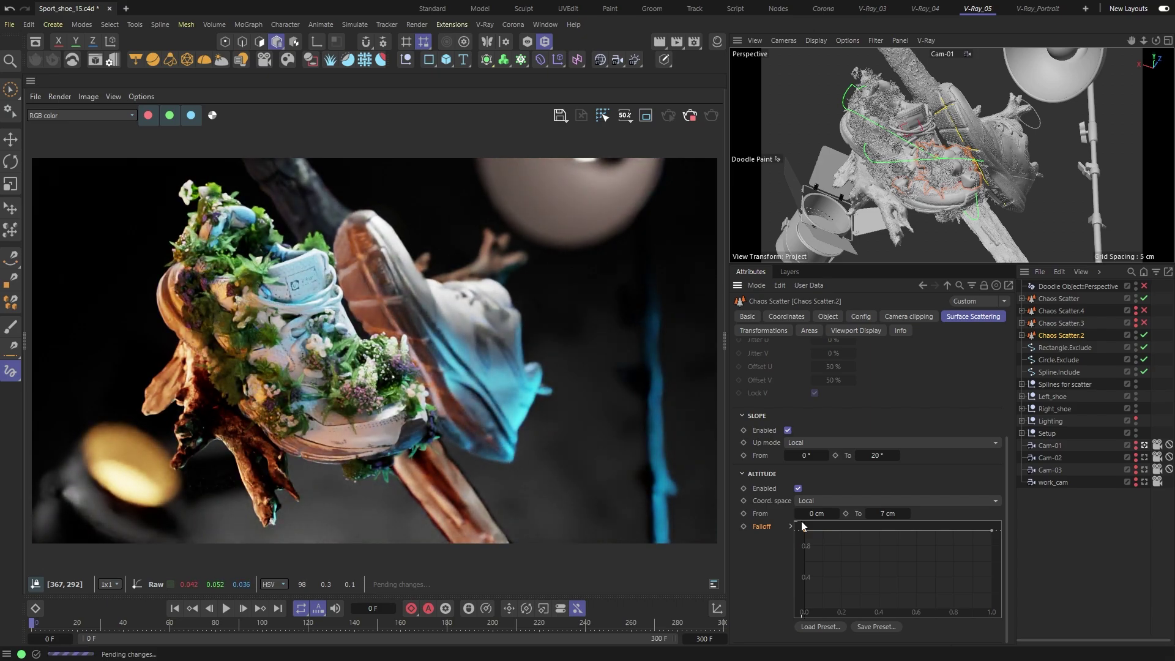
left_click(966, 54)
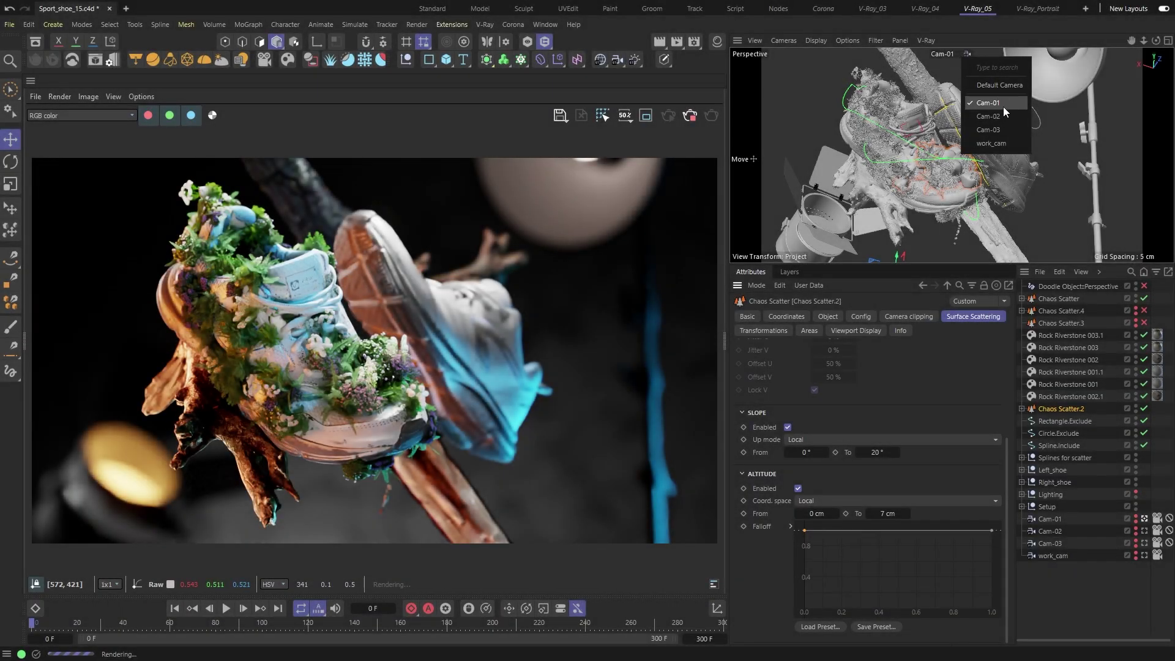
Step: Switch the viewport to Cam-02 and turn on Chaos Scatter.3
left_click(1004, 112)
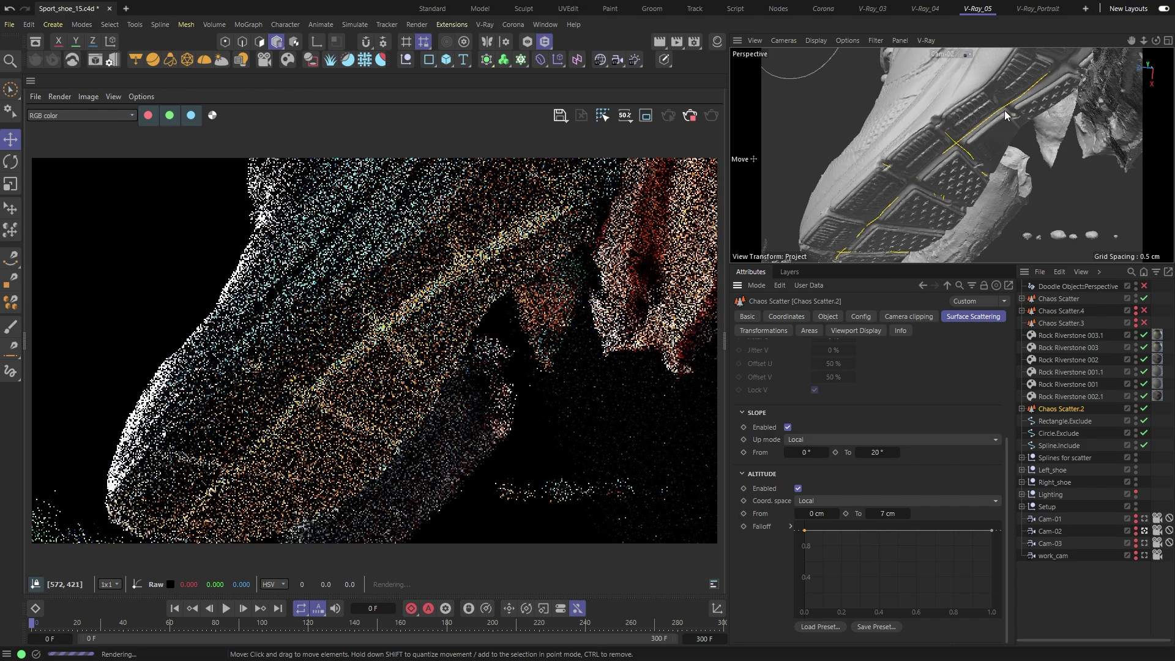
left_click(1066, 324)
left_click(764, 331)
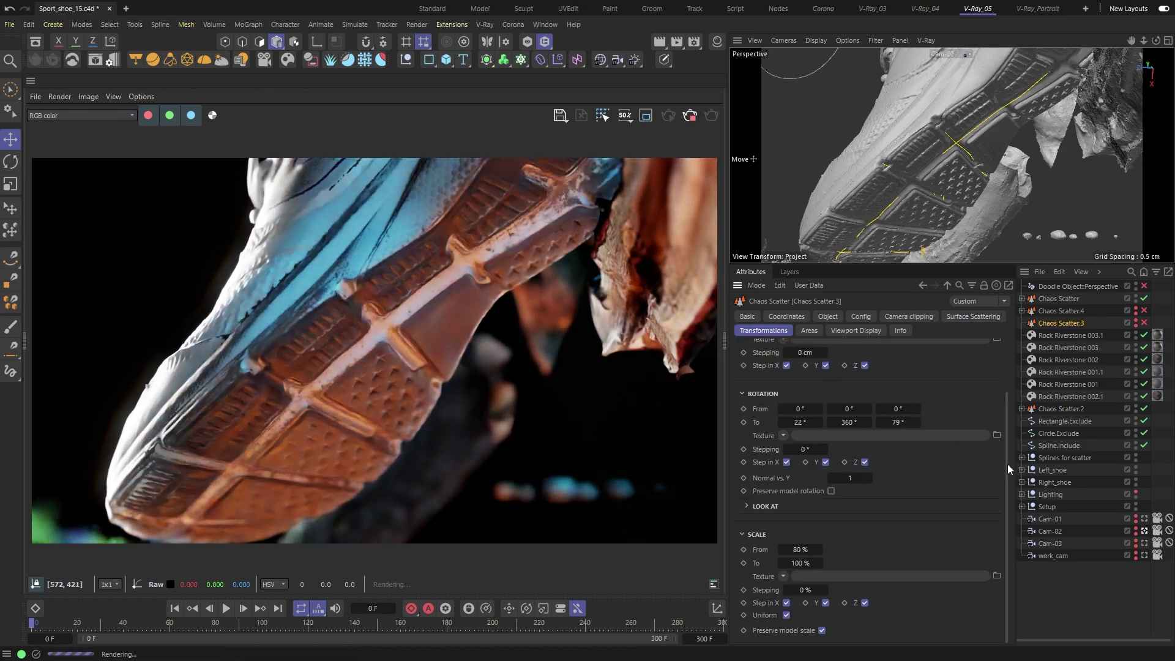
left_click_drag(1008, 464, 1007, 392)
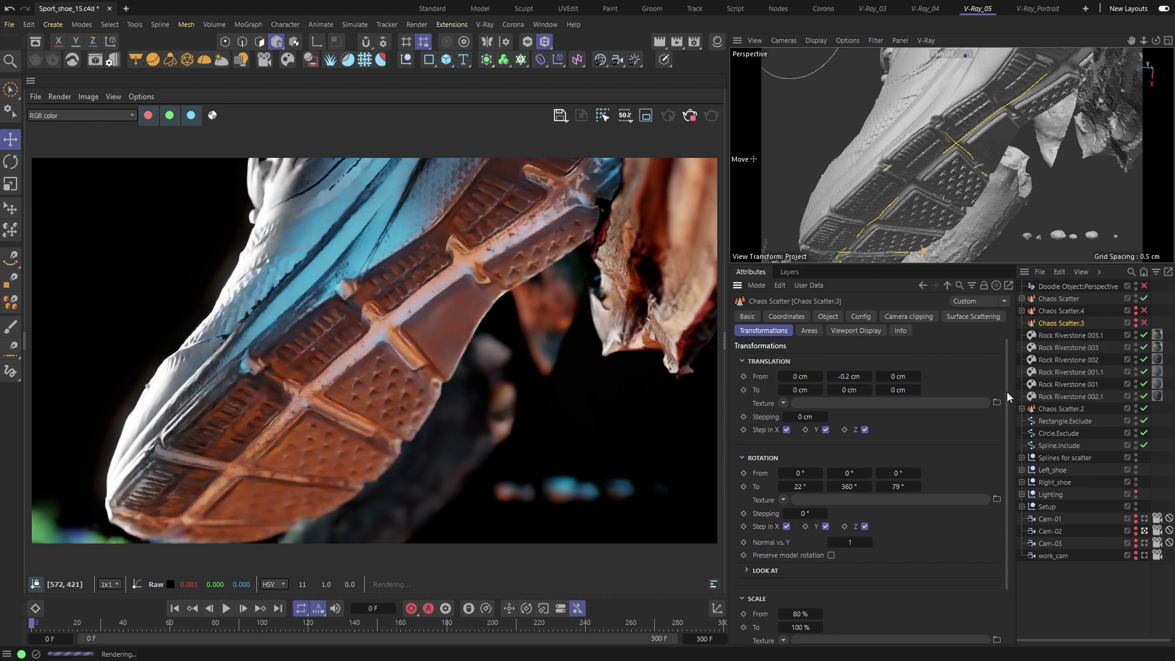
left_click(1145, 323)
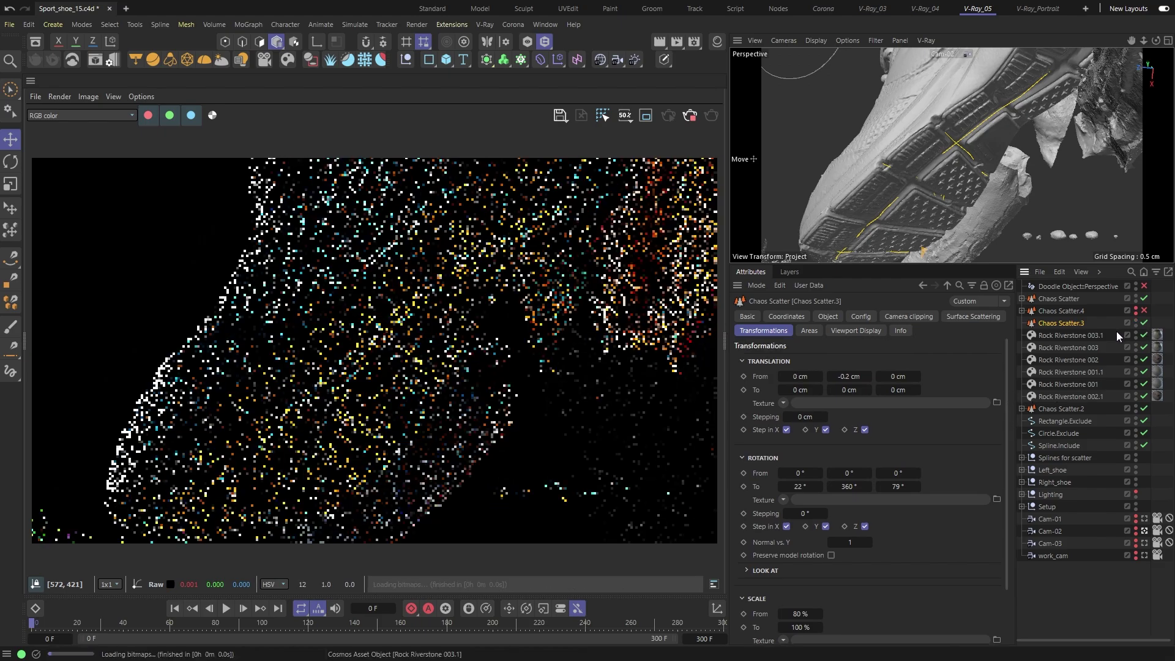
Step: Nest the six Rock Riverstone objects under Chaos Scatter.3 as its instances
left_click(1071, 336)
left_click(1071, 397, "shift")
left_click_drag(1088, 361, 1063, 321)
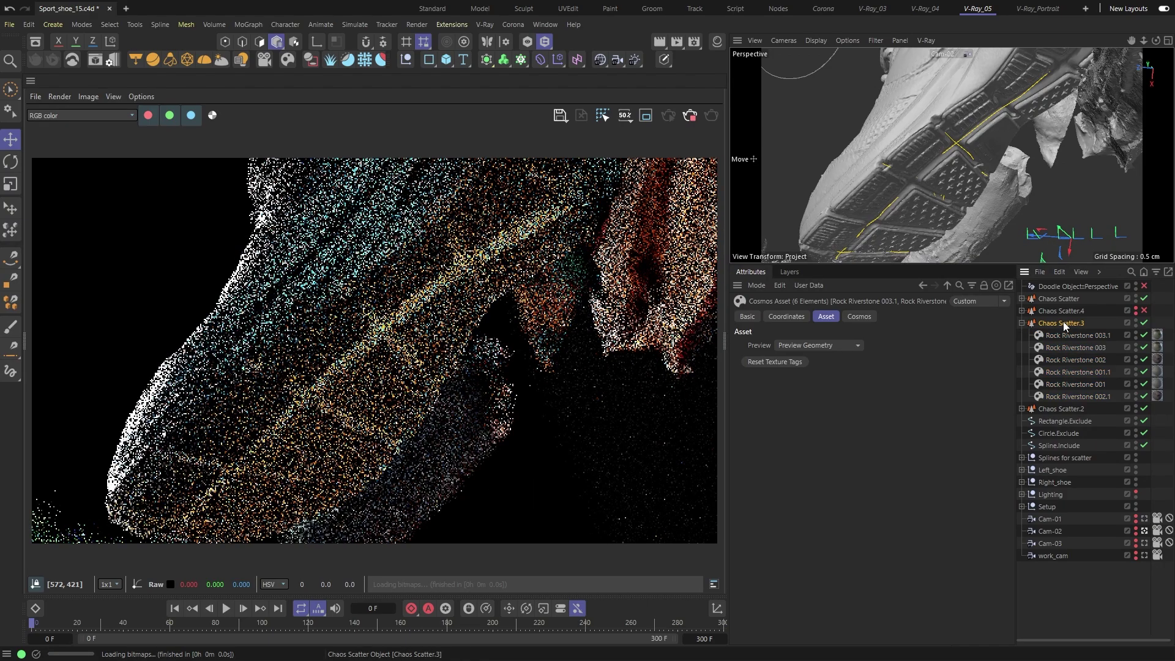
left_click(1063, 322)
left_click(827, 317)
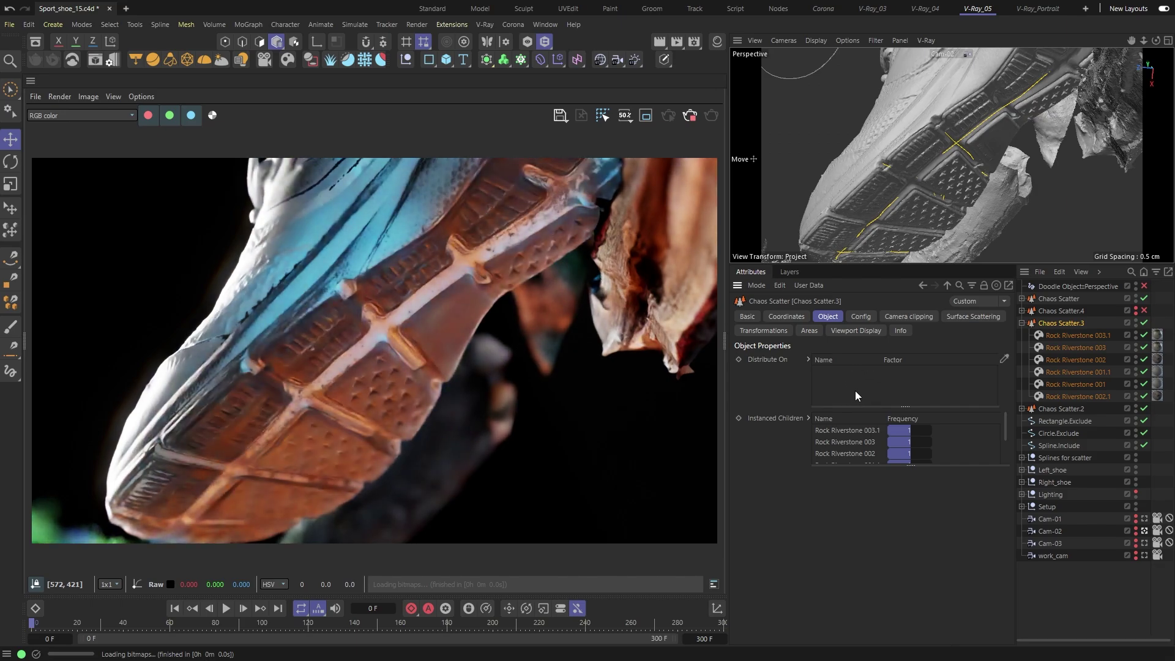
Step: Lock Chaos Scatter.3's attributes and add the four Spline.grooves splines to Distribute On
left_click(984, 285)
left_click(1021, 457)
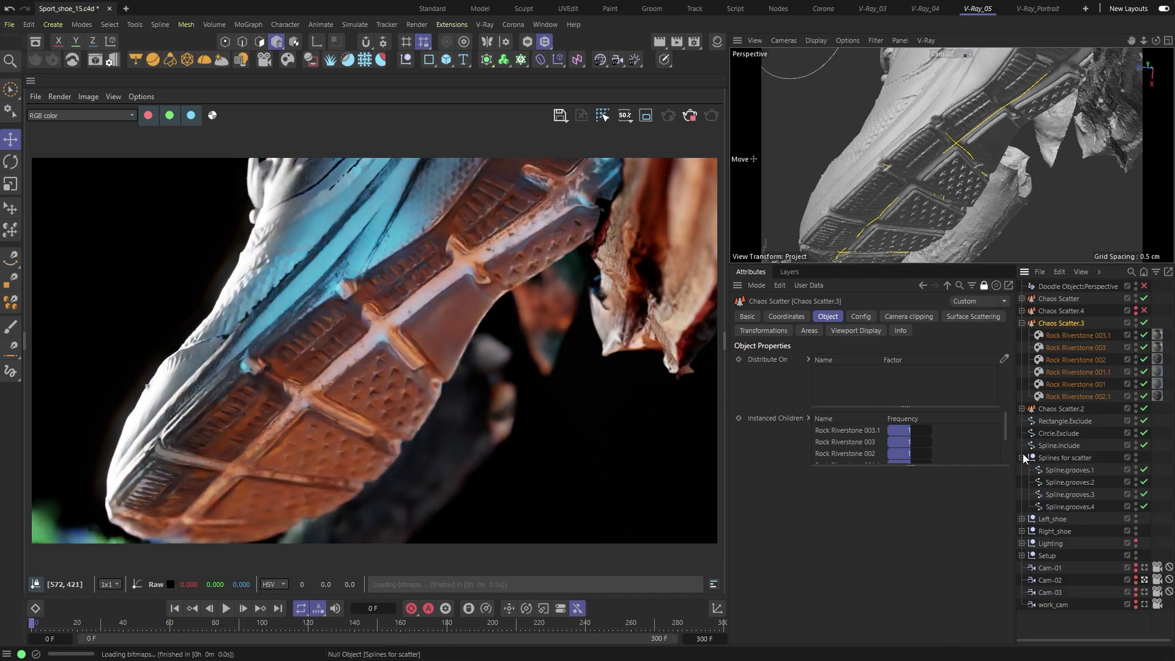
left_click_drag(1101, 454, 967, 380)
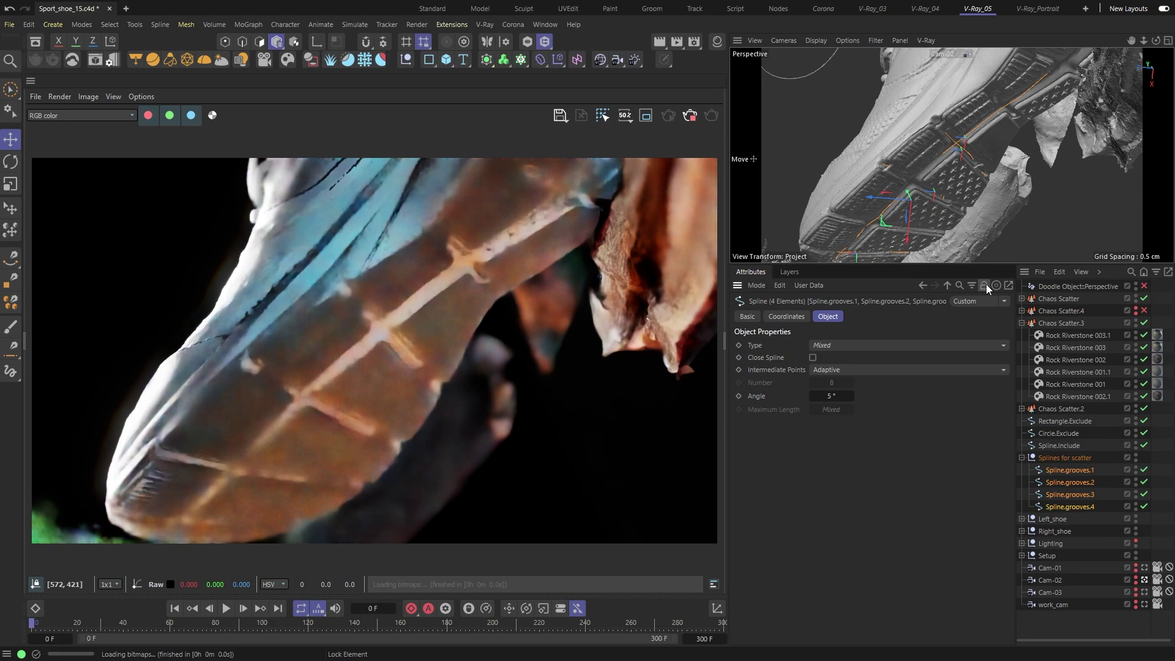
left_click(984, 284)
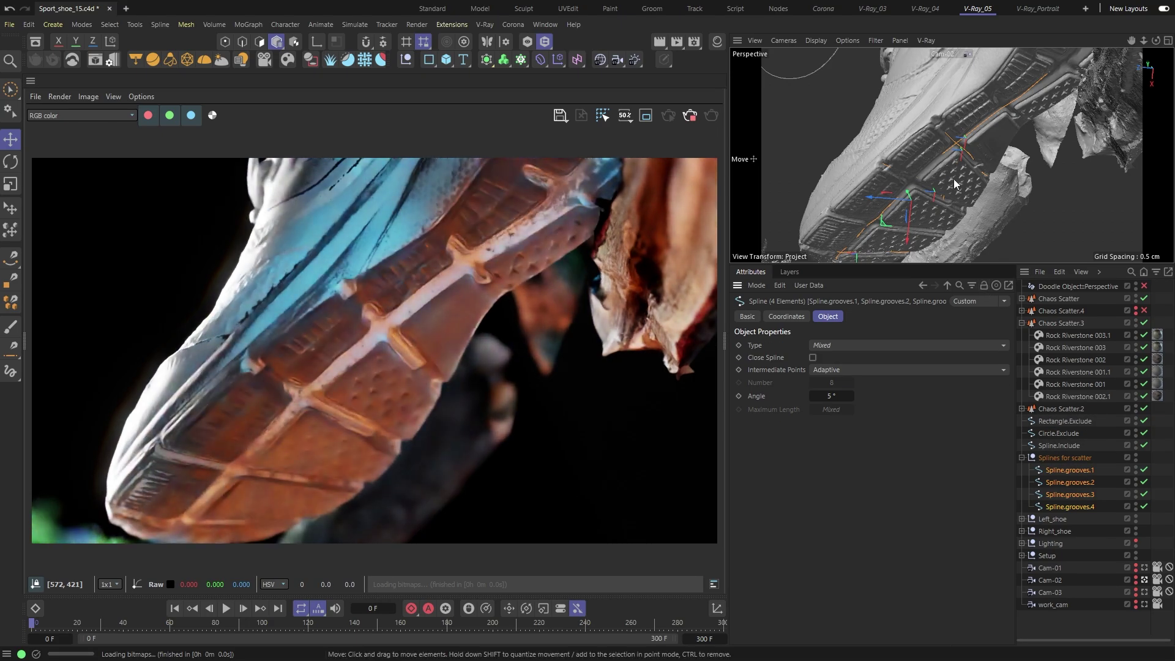
left_click(1048, 324)
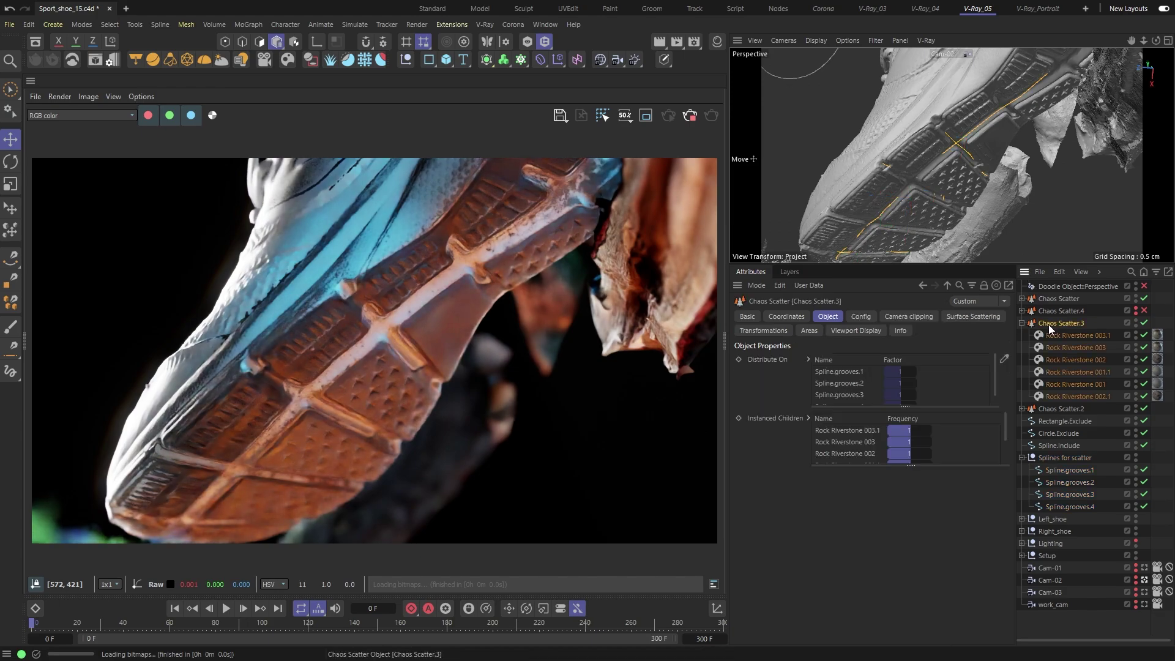
Step: Switch Chaos Scatter.3's Scattering mode to 1D - On splines and bring up its Spline Scattering settings
left_click(869, 317)
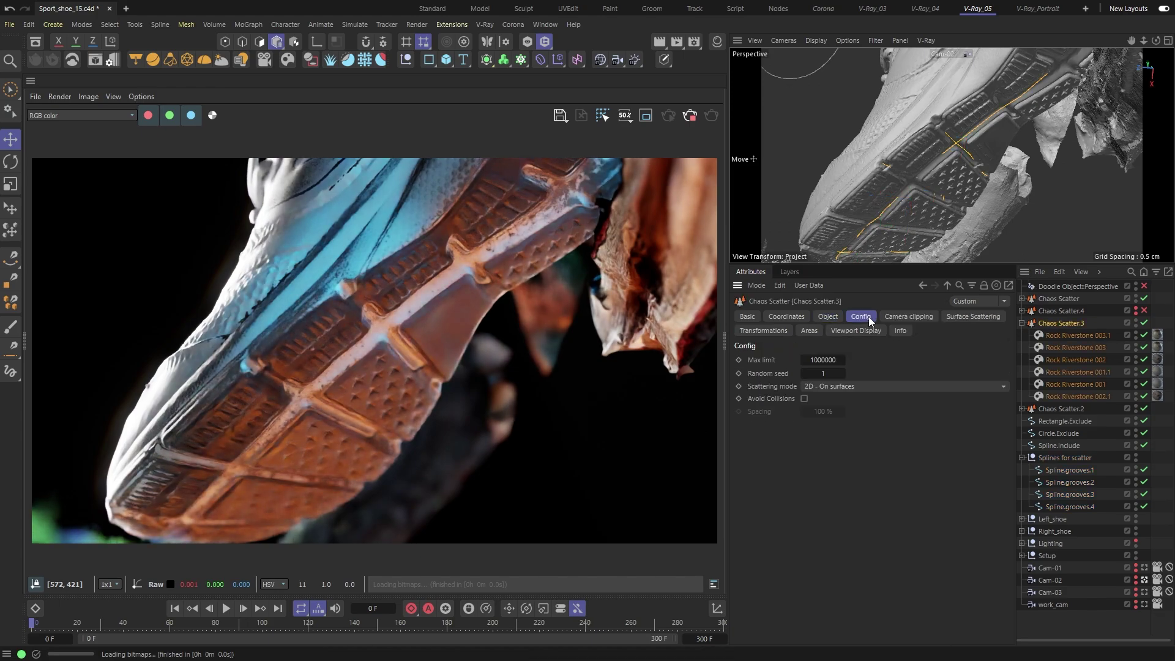
left_click(820, 386)
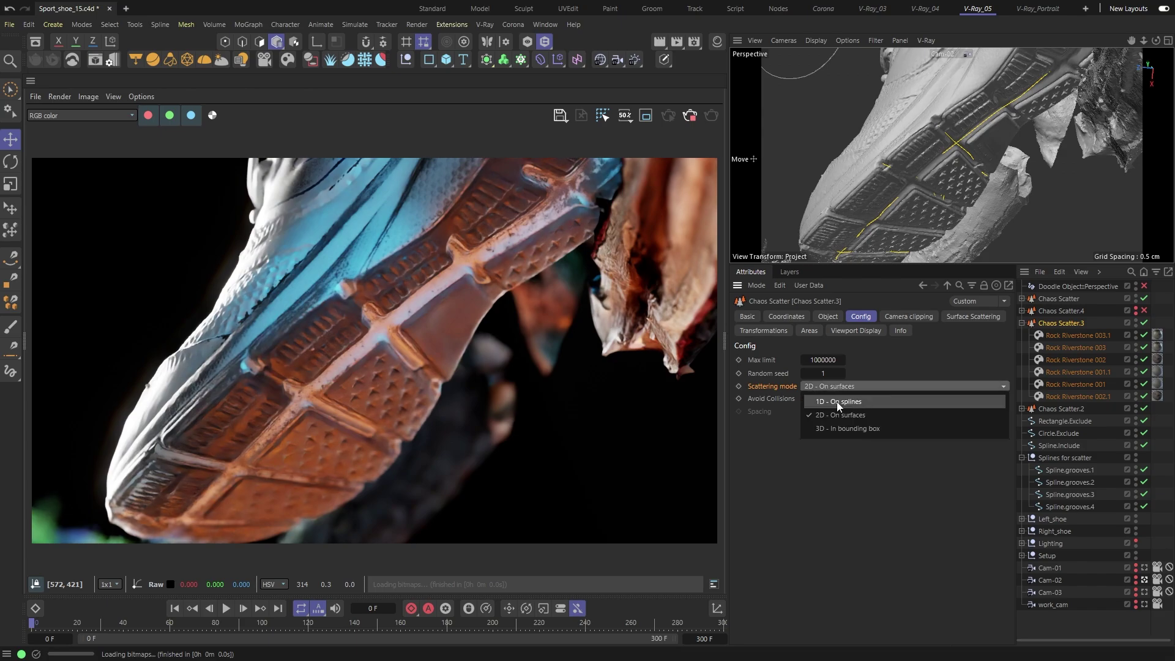
left_click(864, 401)
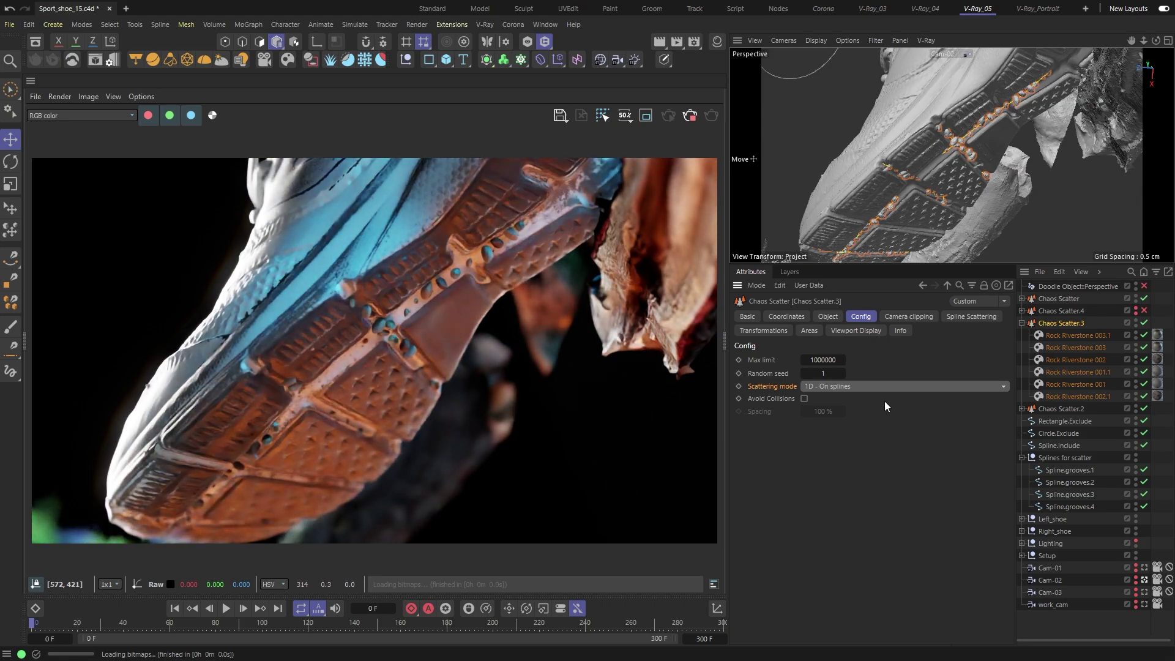
left_click(972, 316)
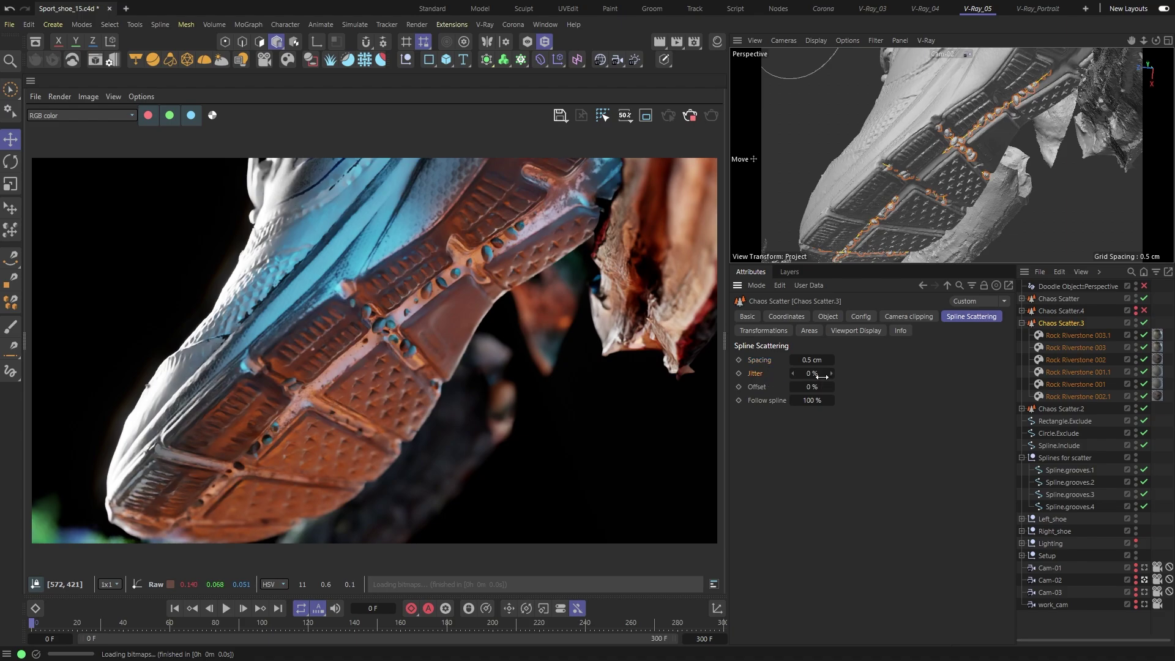
Step: Experiment with the rocks' Offset and Follow spline values along the groove splines
left_click_drag(821, 376, 804, 377)
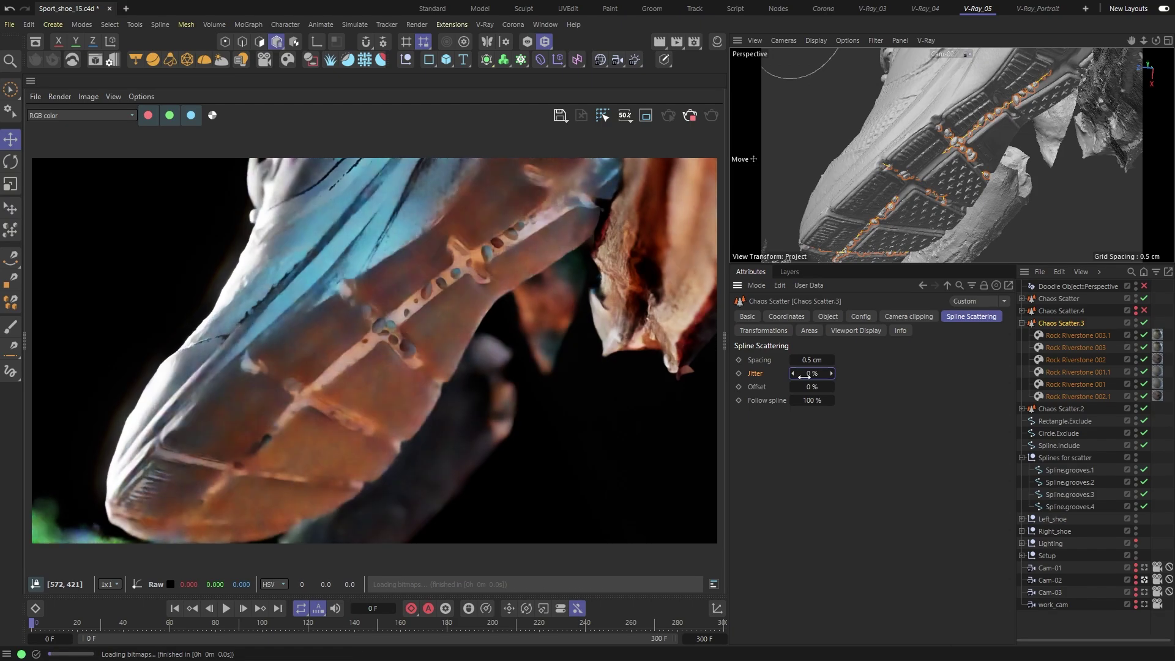
left_click(763, 386)
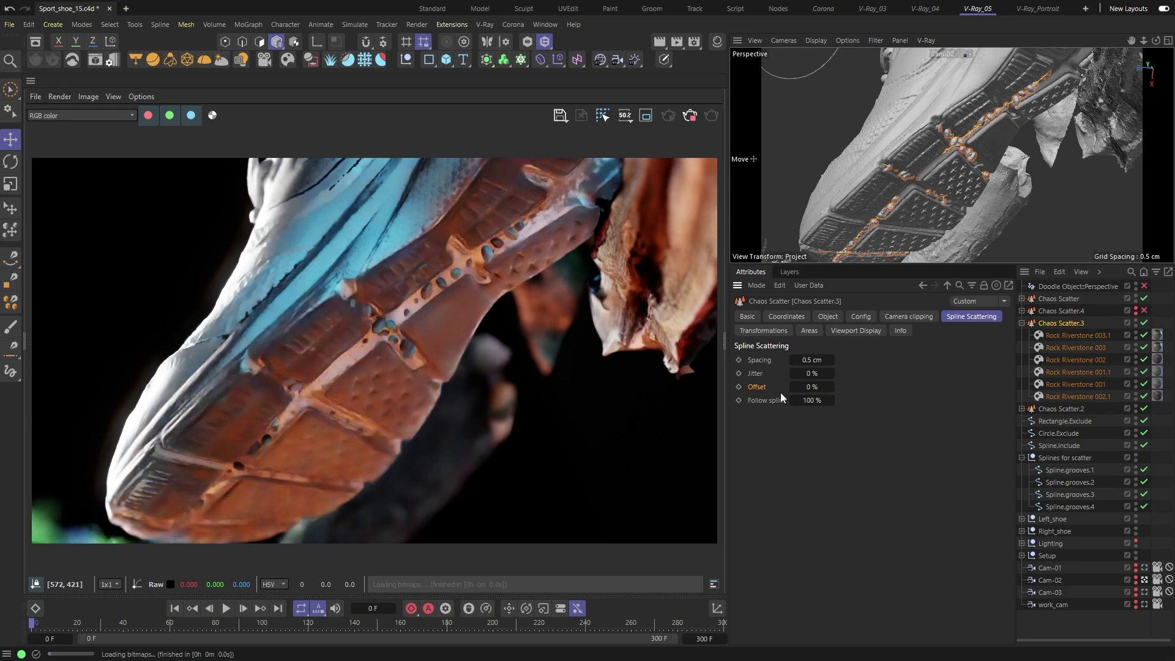
left_click_drag(806, 391, 808, 390)
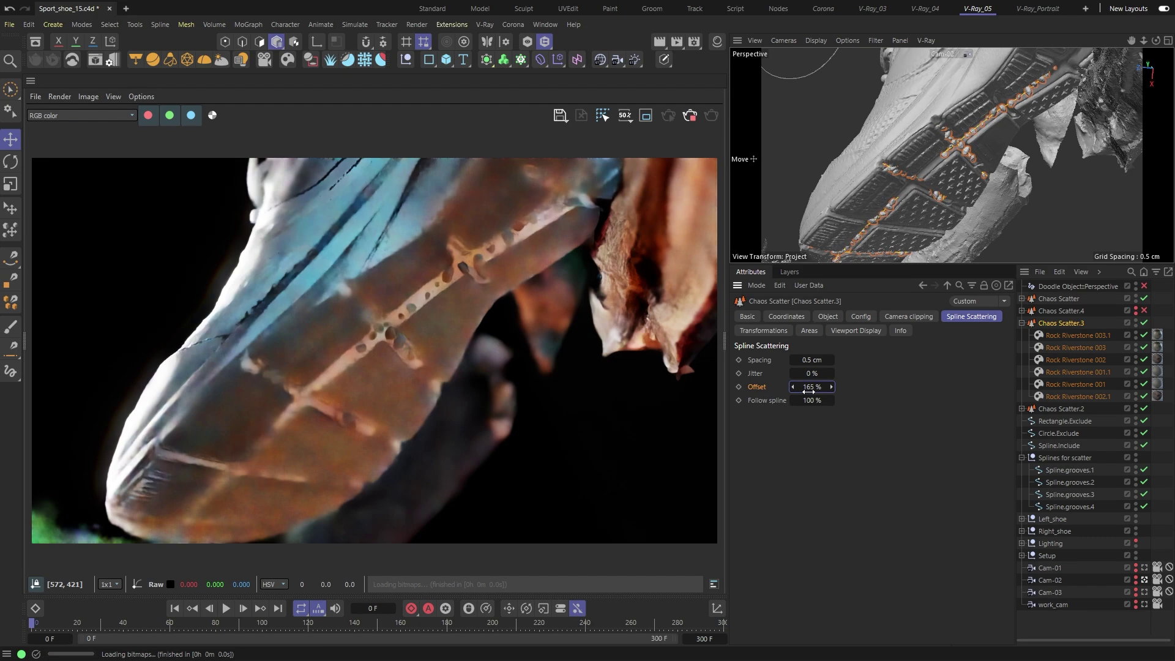
left_click_drag(808, 390, 808, 390)
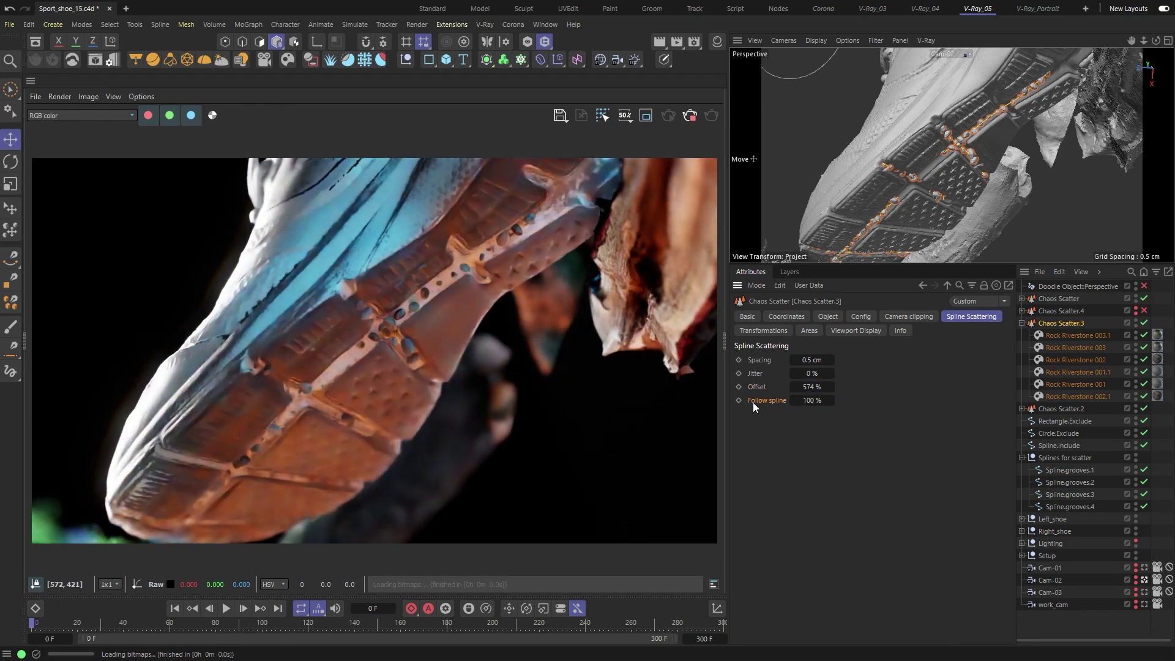
left_click_drag(798, 403, 789, 403)
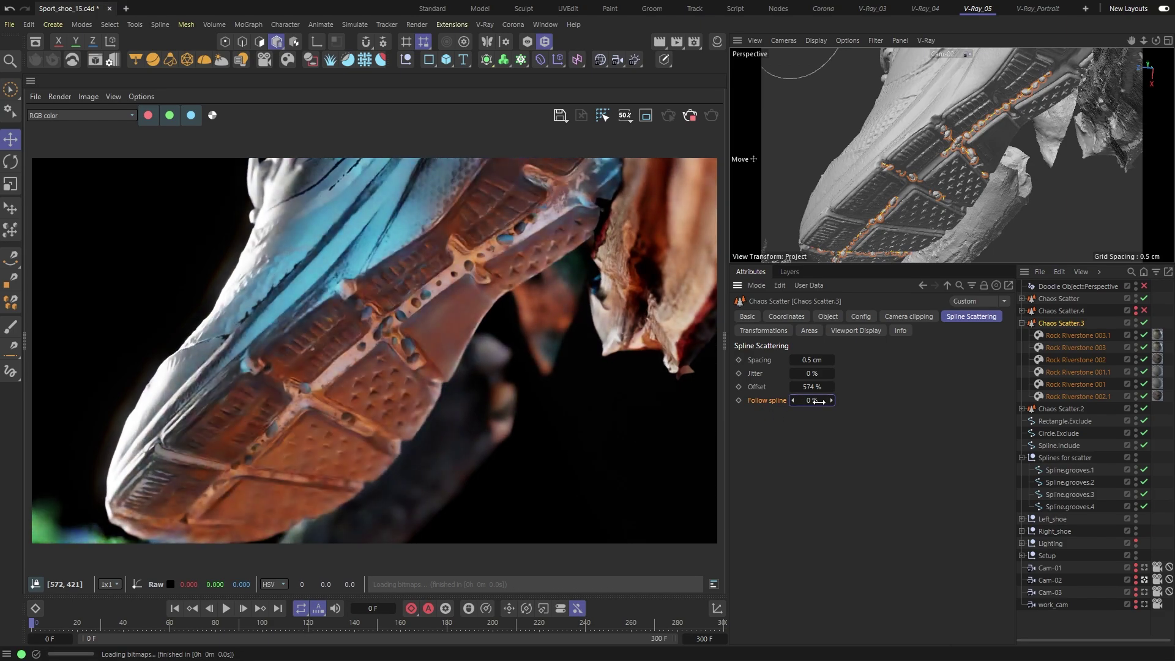
left_click(831, 400)
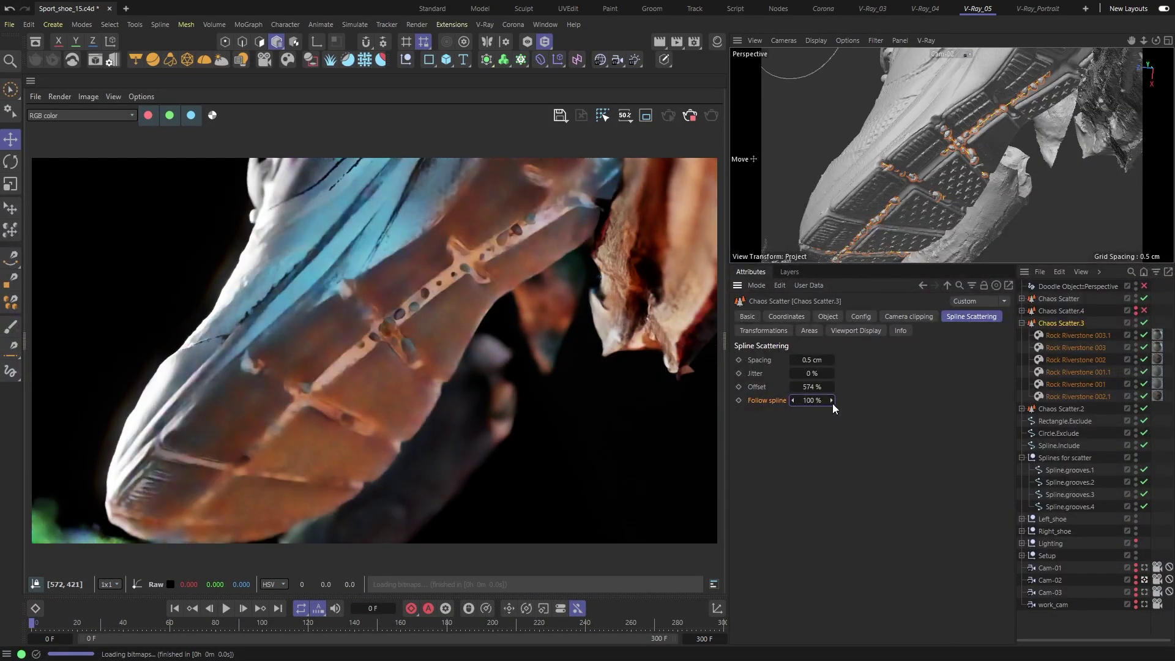
Step: Reset the rock Offset to 0 % and set the Spacing to 0.1 cm
left_click(831, 386)
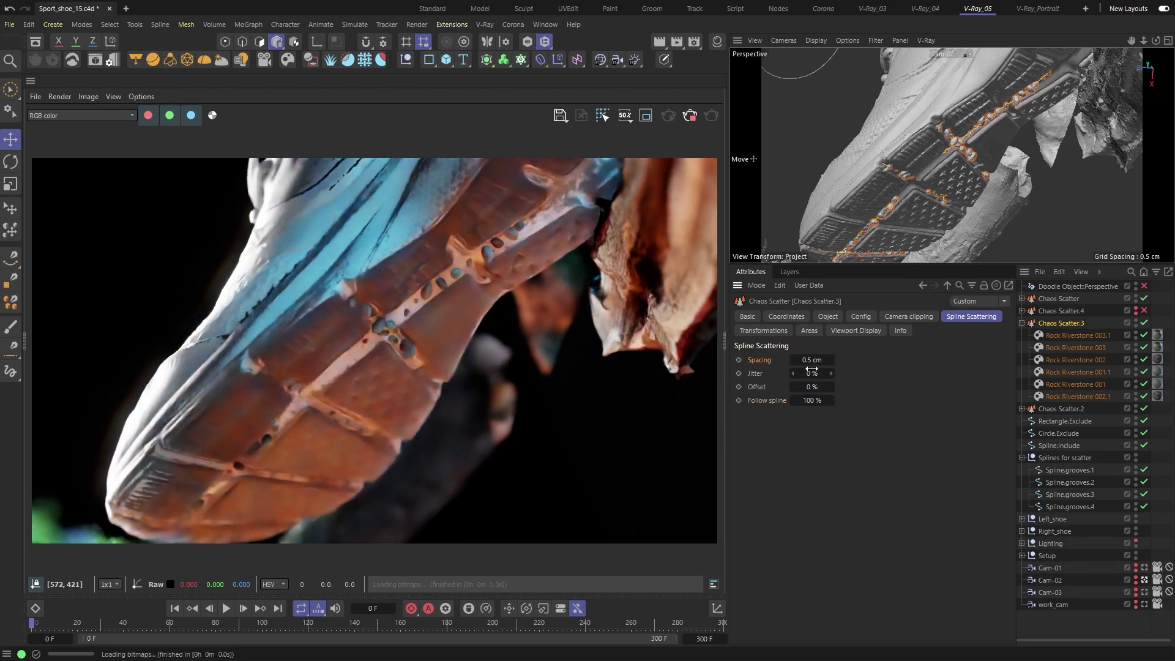
left_click(823, 361)
type("0.1")
key("Return")
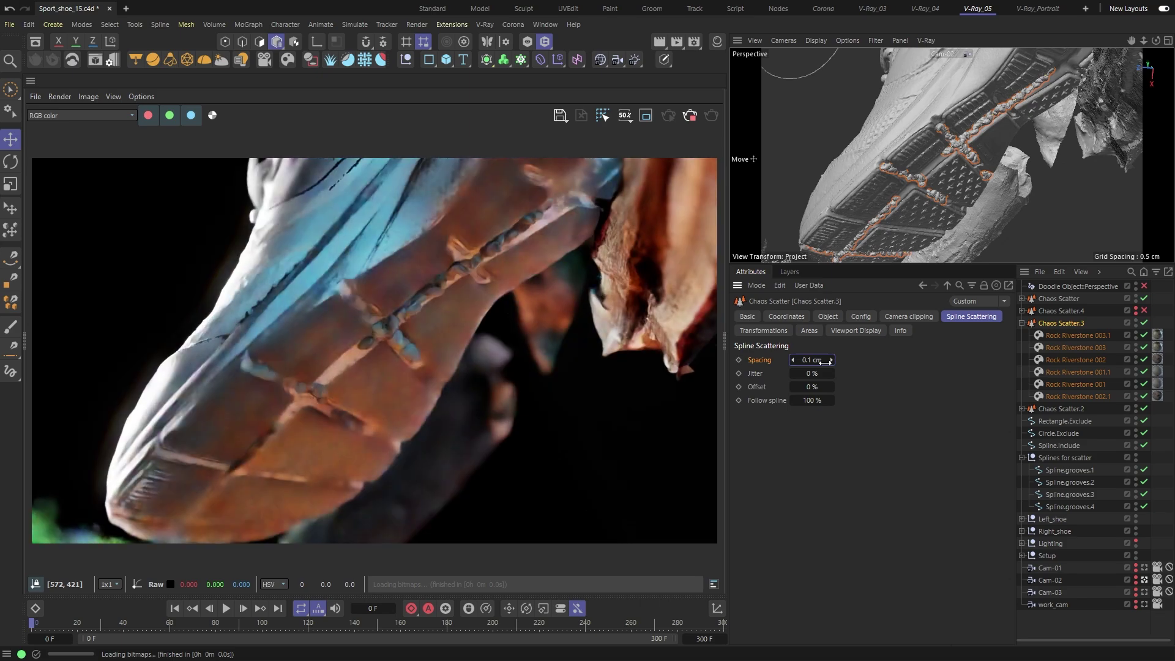
Step: Turn on Avoid Collisions with 60 % collision spacing, then raise it above 100 %
left_click(859, 317)
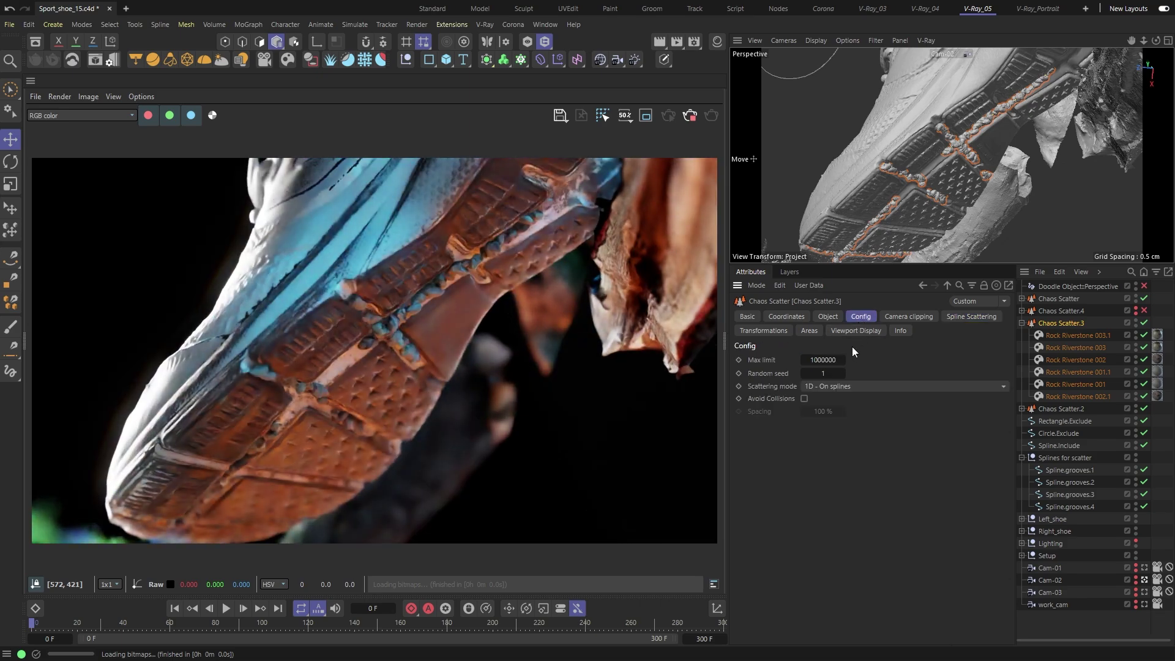
left_click(804, 399)
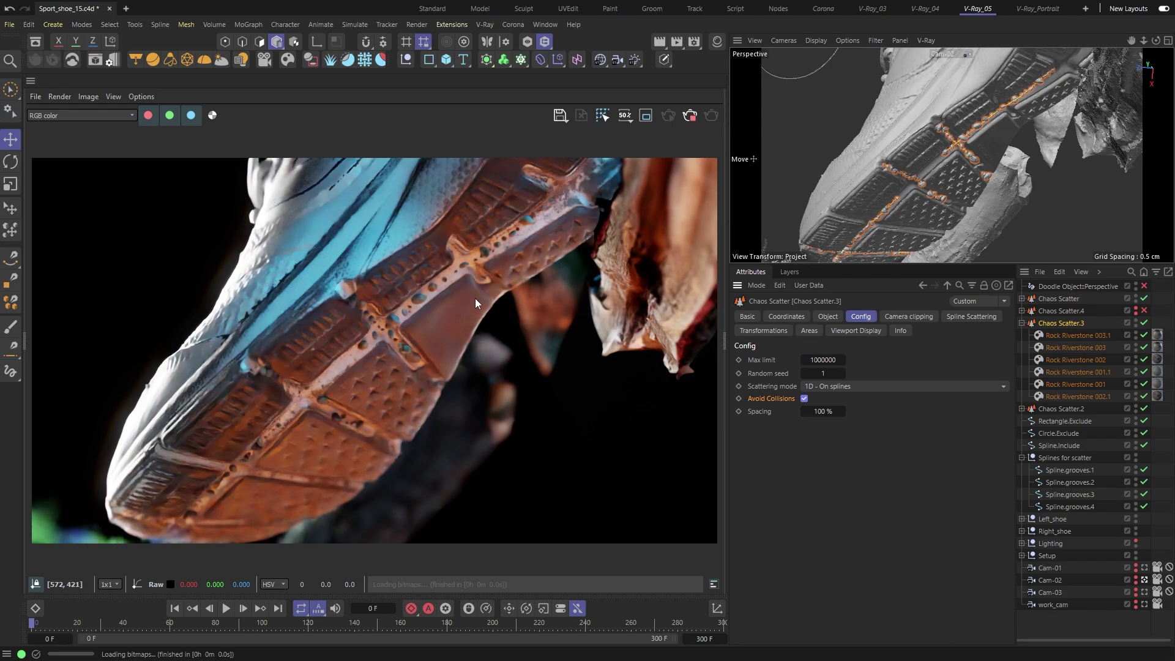
left_click(818, 411)
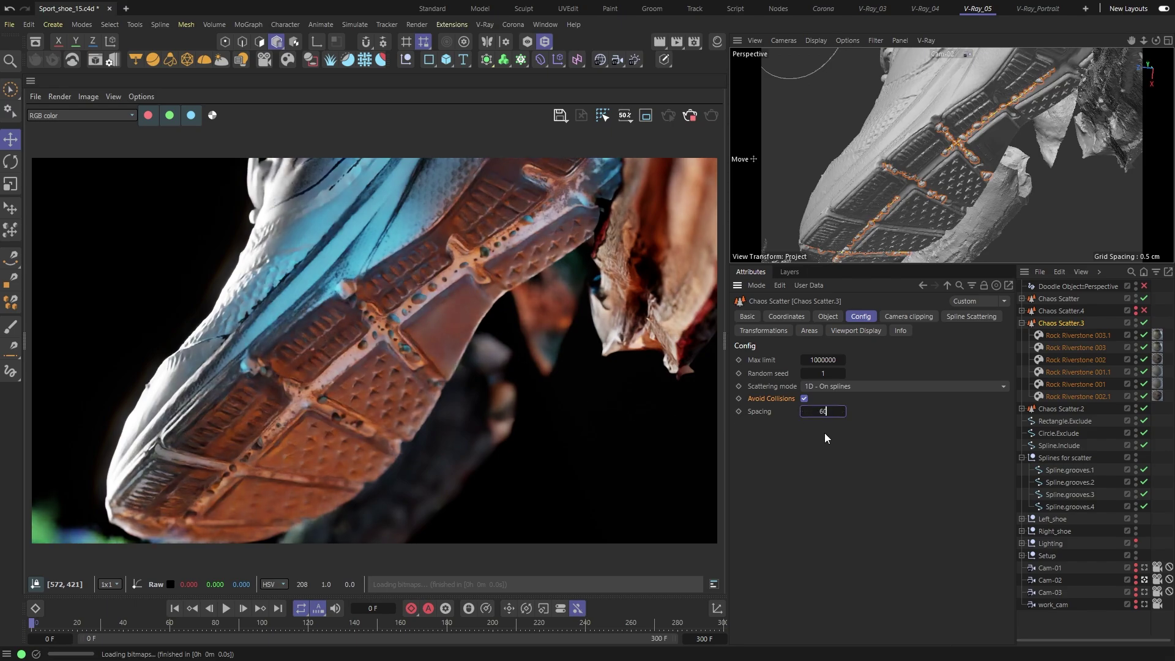
key("Return")
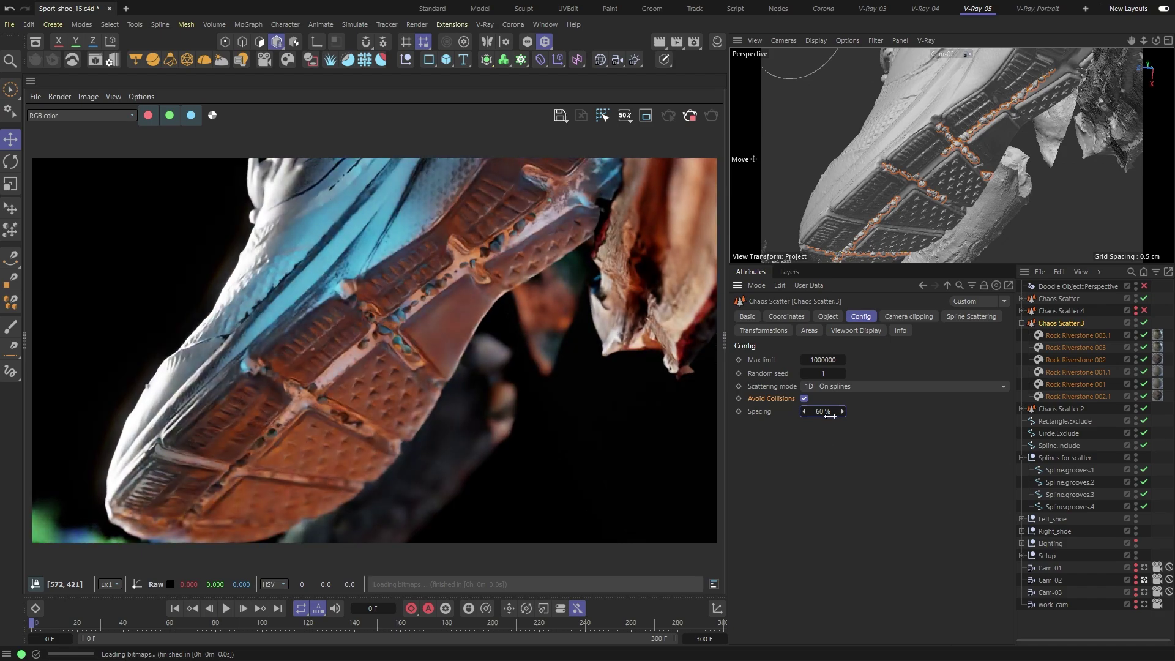
left_click(829, 413)
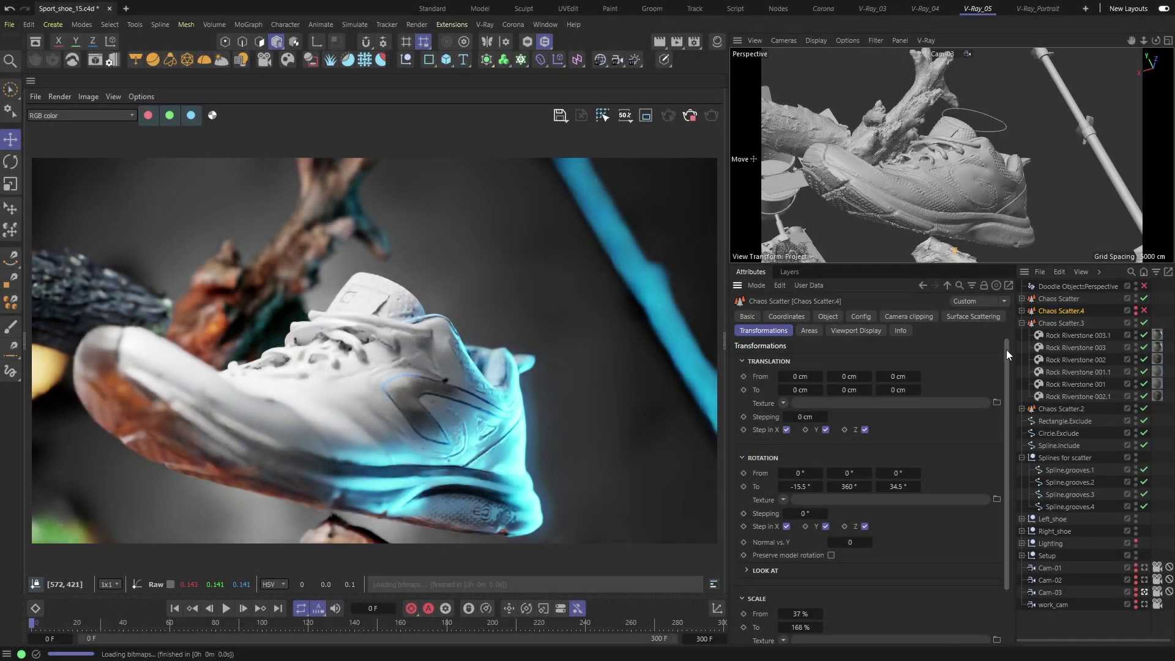
Step: Inspect the 3D_Scatter_Volume object the flower scatter uses by viewing it on its own
mouse_move(1006, 350)
left_mouse_down()
mouse_move(1005, 402)
mouse_move(1011, 338)
left_mouse_up()
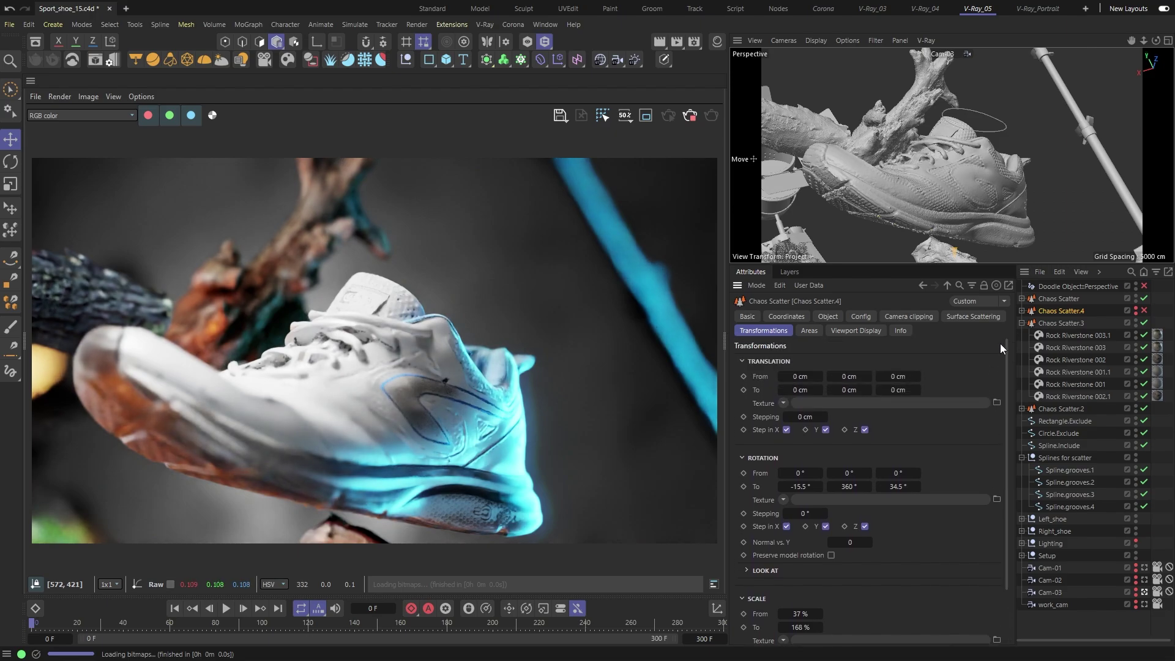
left_click(828, 317)
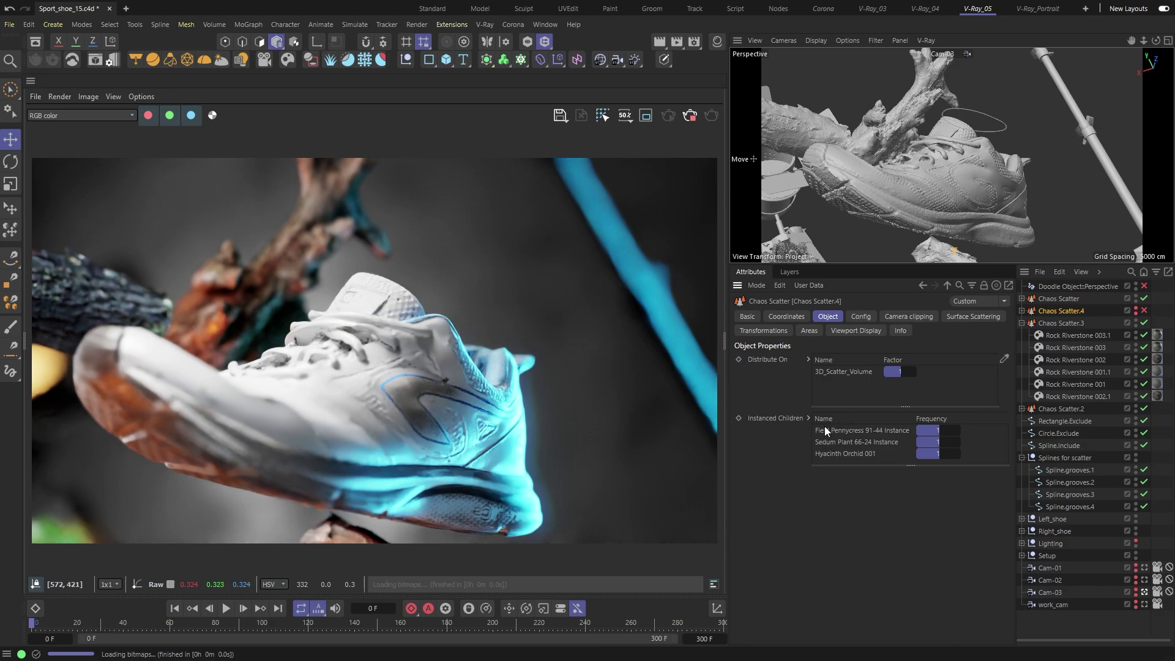
double_click(818, 372)
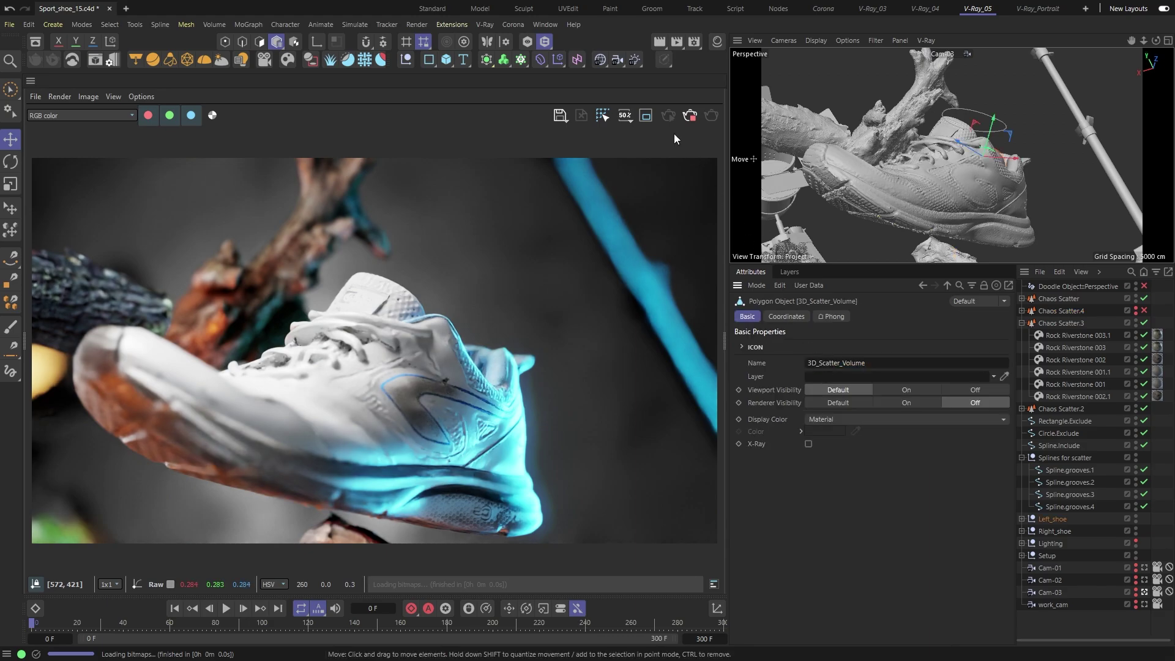
left_click(530, 44)
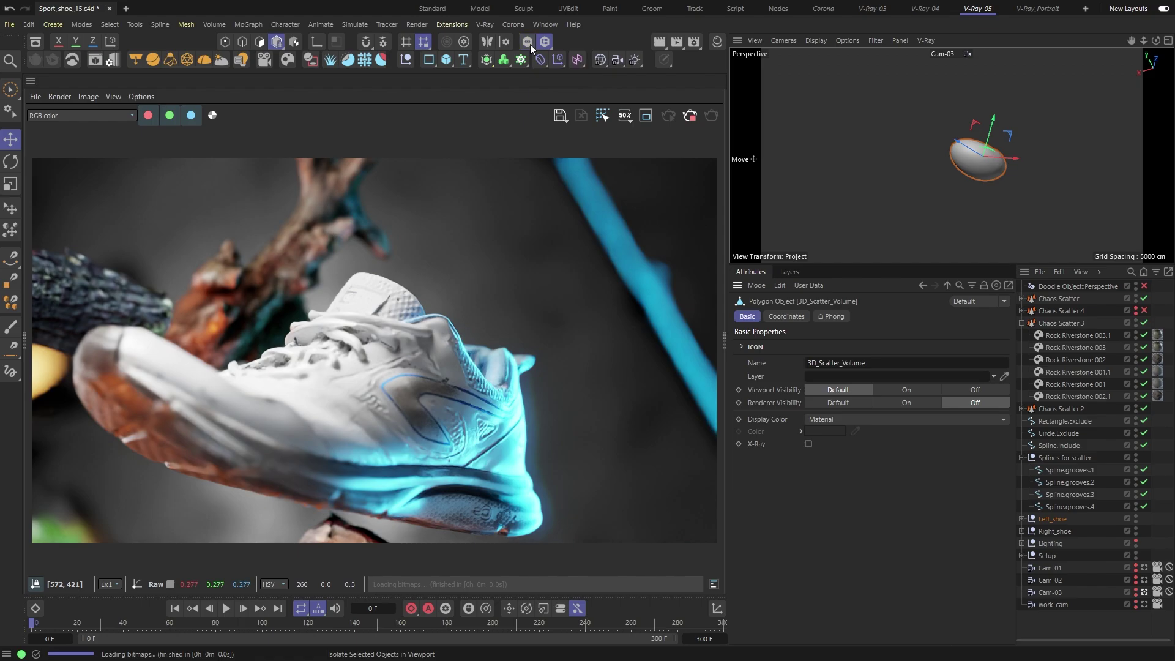
left_click(530, 44)
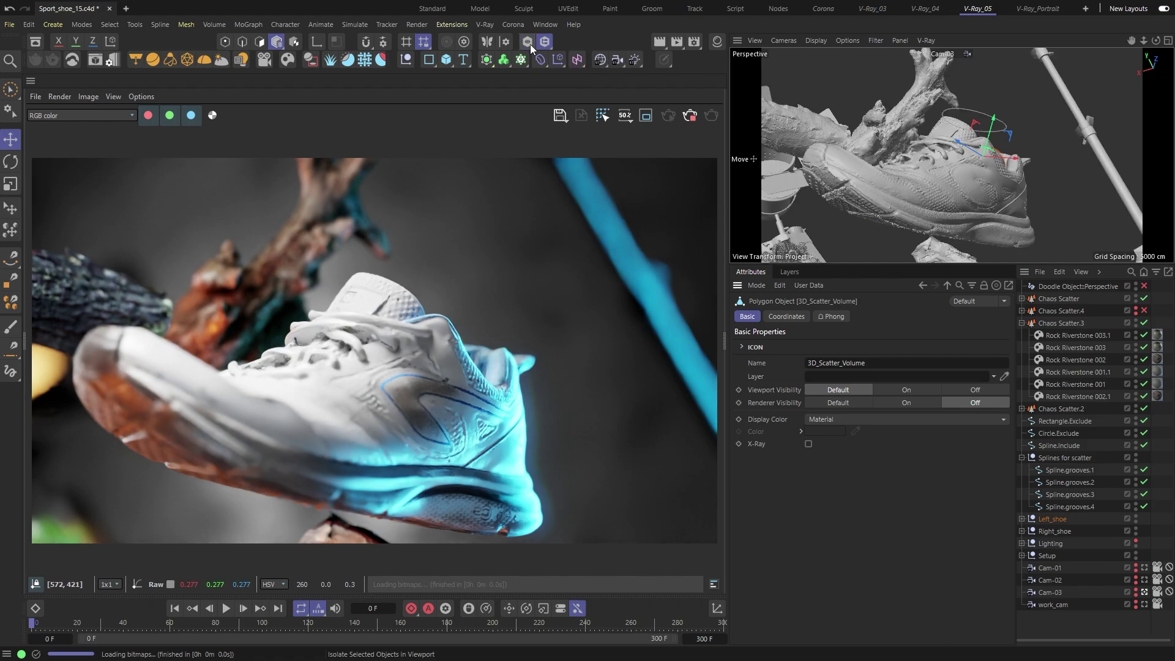
Step: Set Chaos Scatter.4's Scattering mode to 3D - In bounding box
left_click(1036, 311)
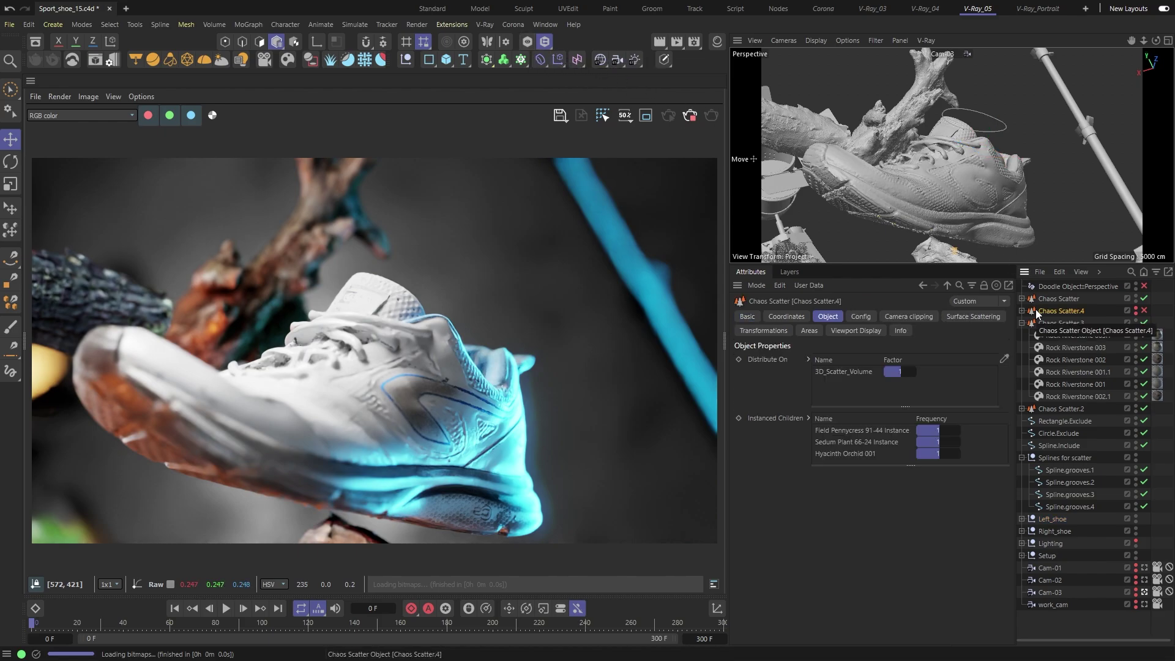
left_click(863, 318)
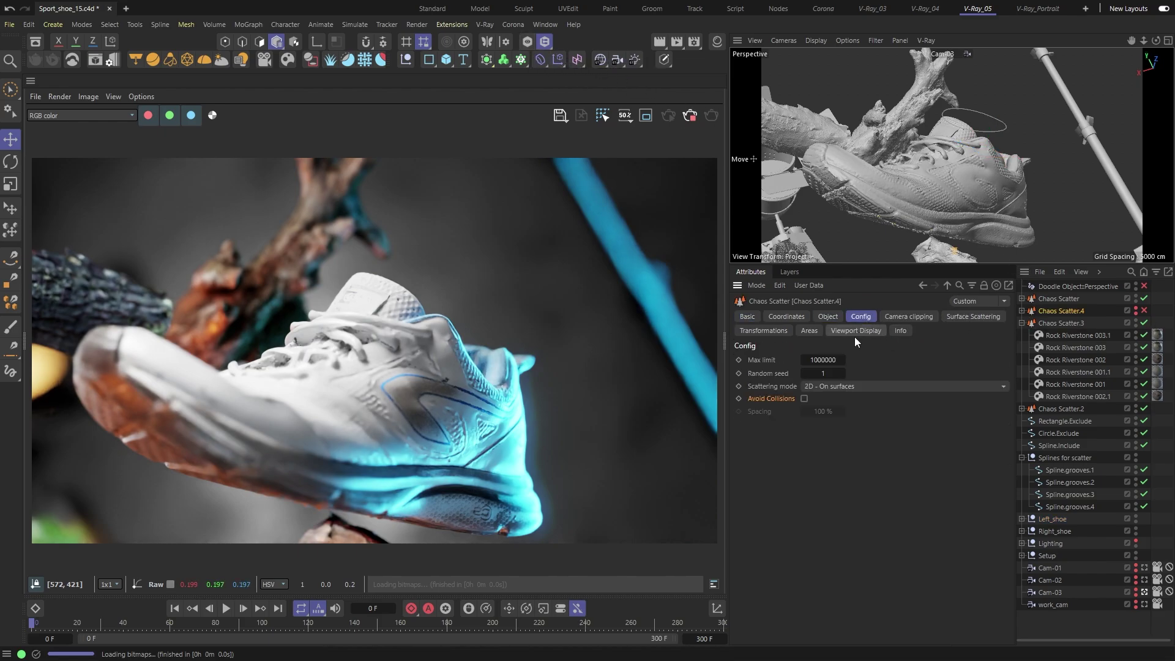
left_click(813, 386)
left_click(856, 429)
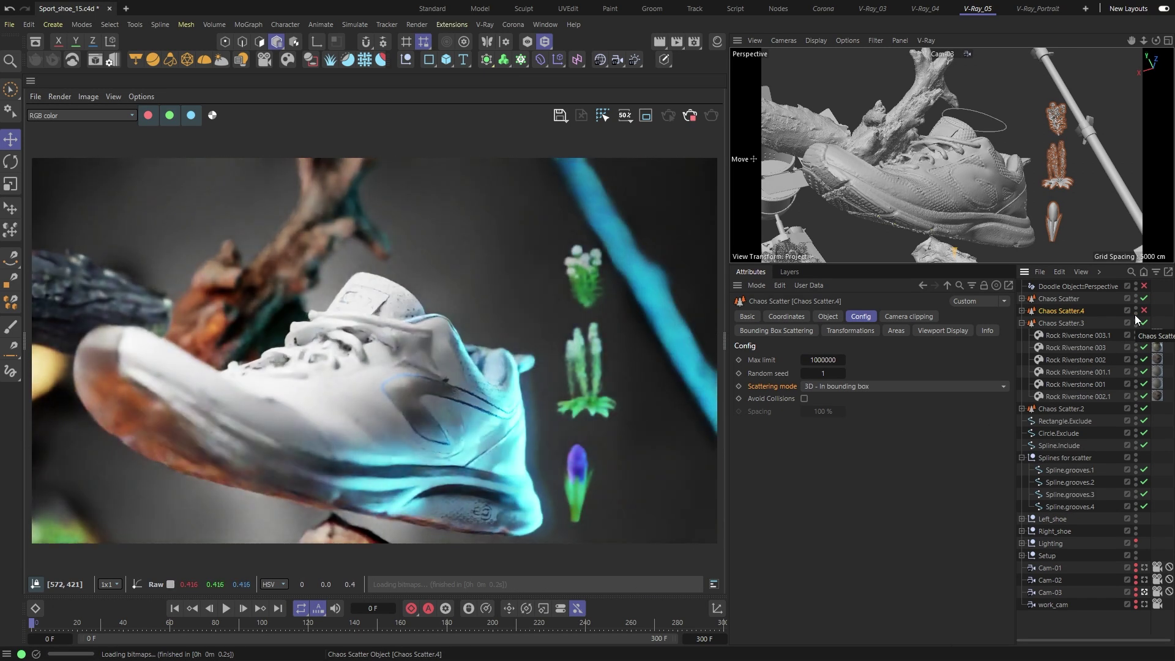
Step: Enable Chaos Scatter.4, try random seed 2, and render only a region around the collar
left_click(1143, 310)
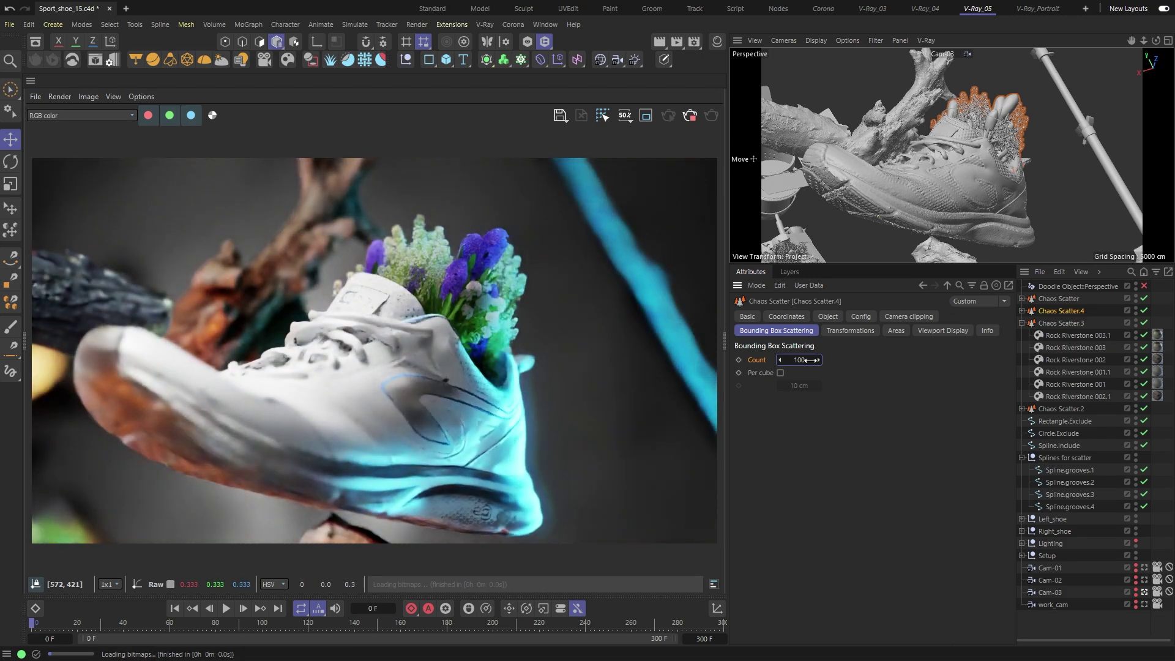
left_click(859, 316)
left_click(843, 372)
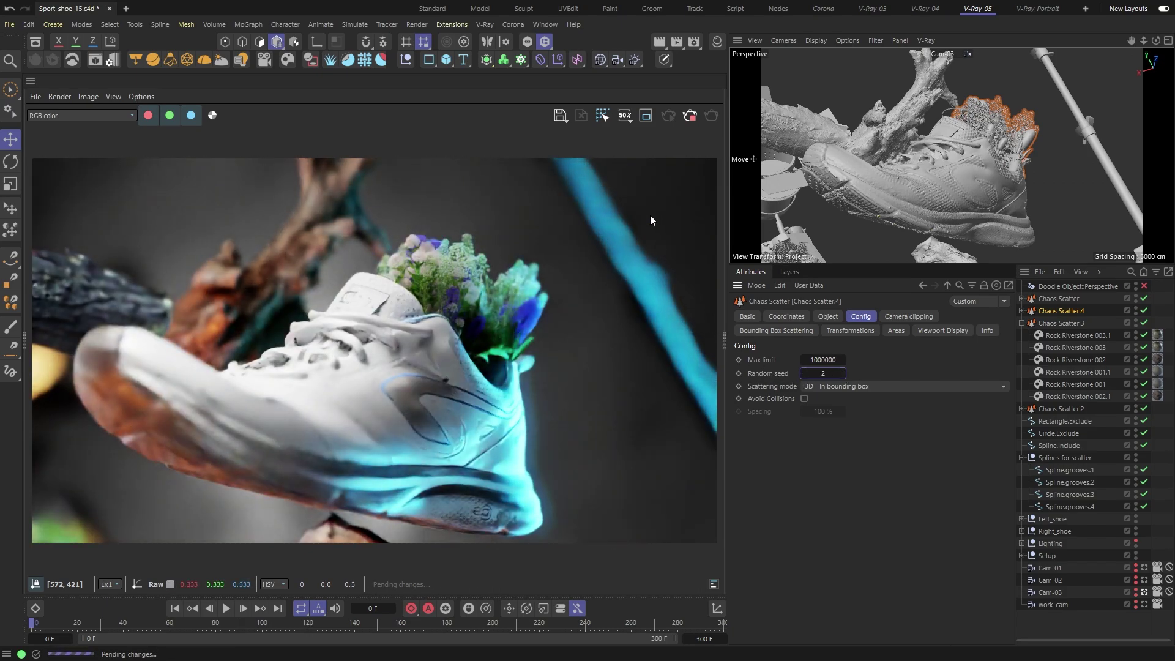
left_click(639, 119)
left_click_drag(360, 214, 586, 411)
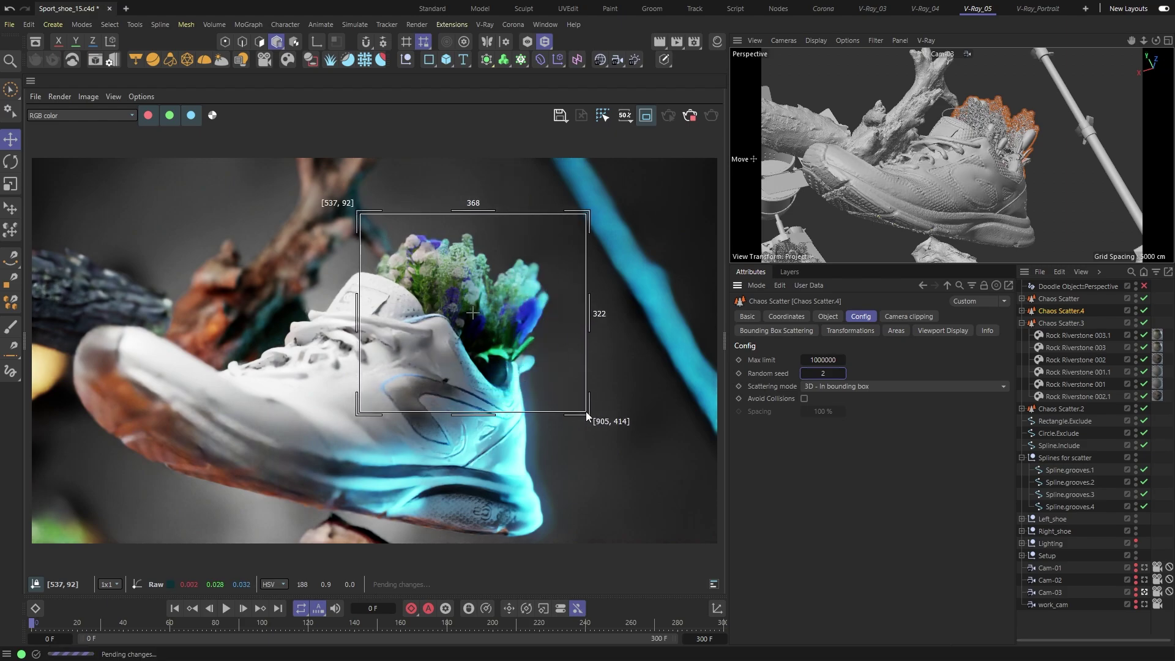
Step: Try flower random seeds 4 and 5, then set the seed to 20
left_click(842, 372)
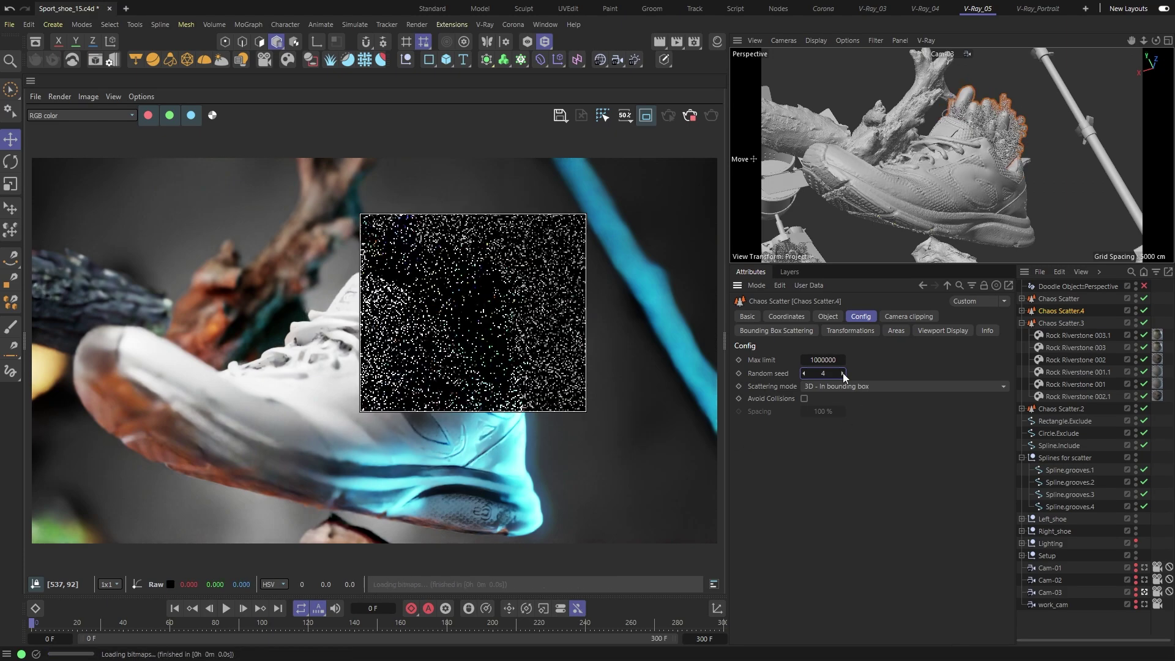
left_click(842, 373)
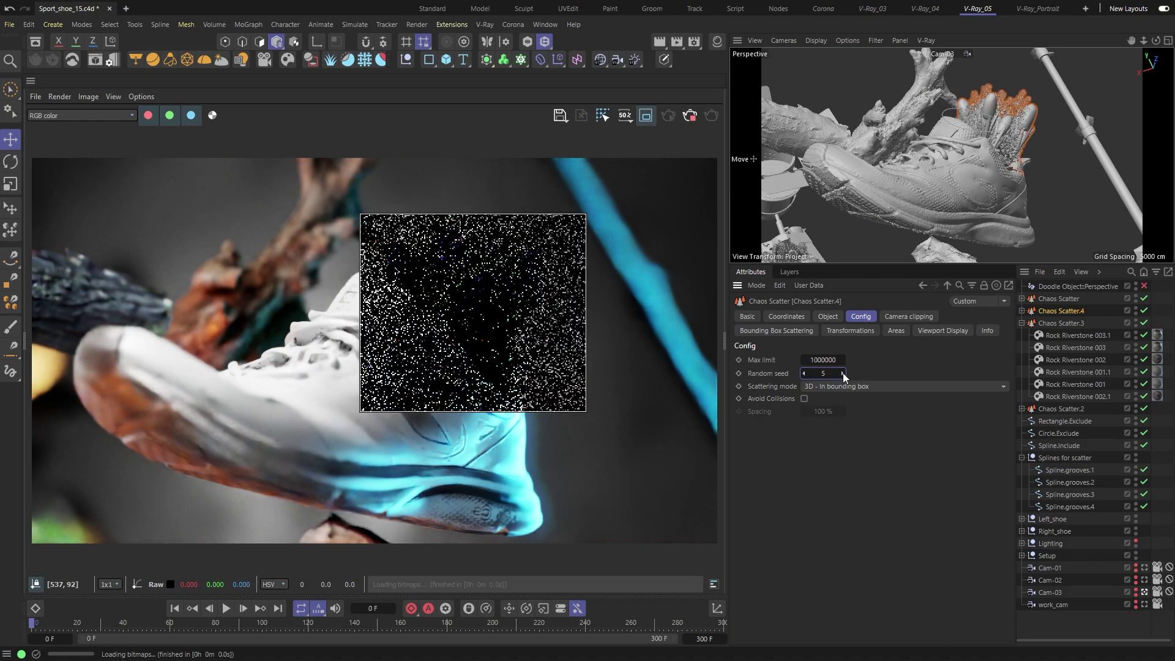
double_click(826, 374)
type("20")
key("Return")
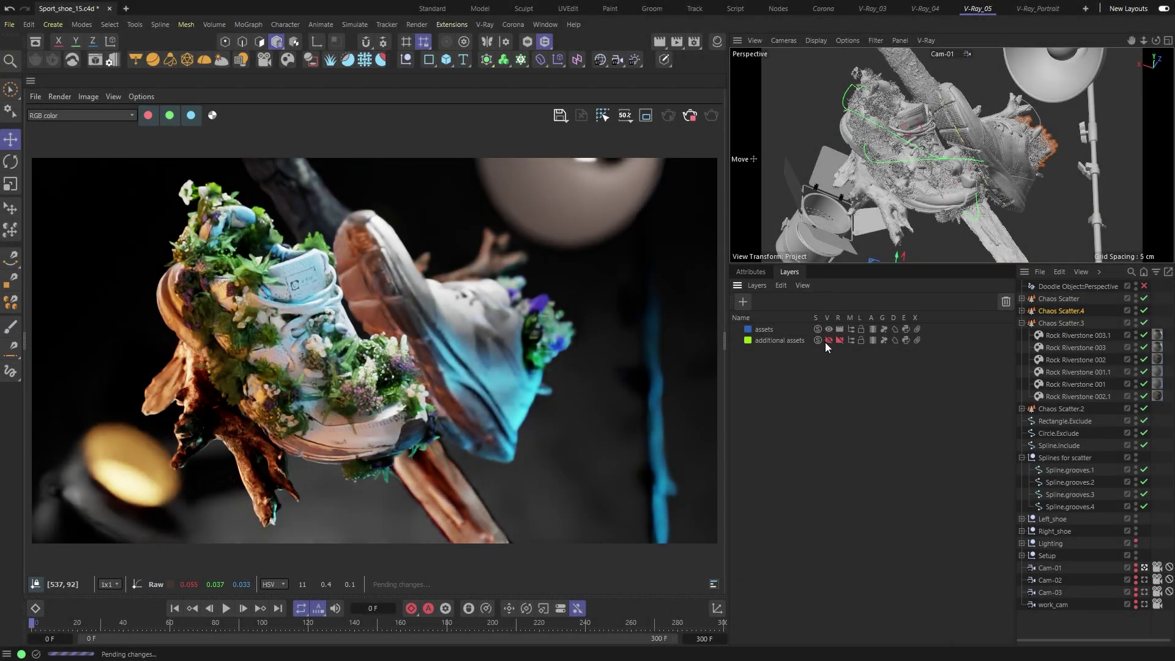
Step: Make the additional assets layer visible and orbit to see the vegetation around both shoes
left_click(828, 340)
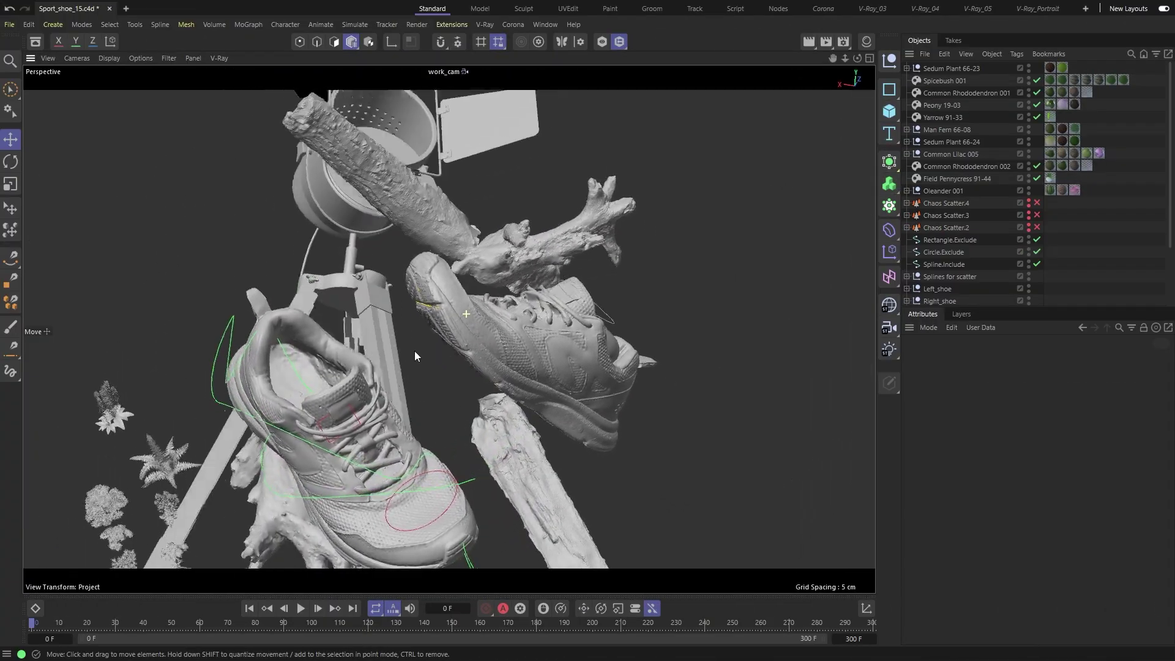
left_click_drag(415, 352, 259, 412, "alt")
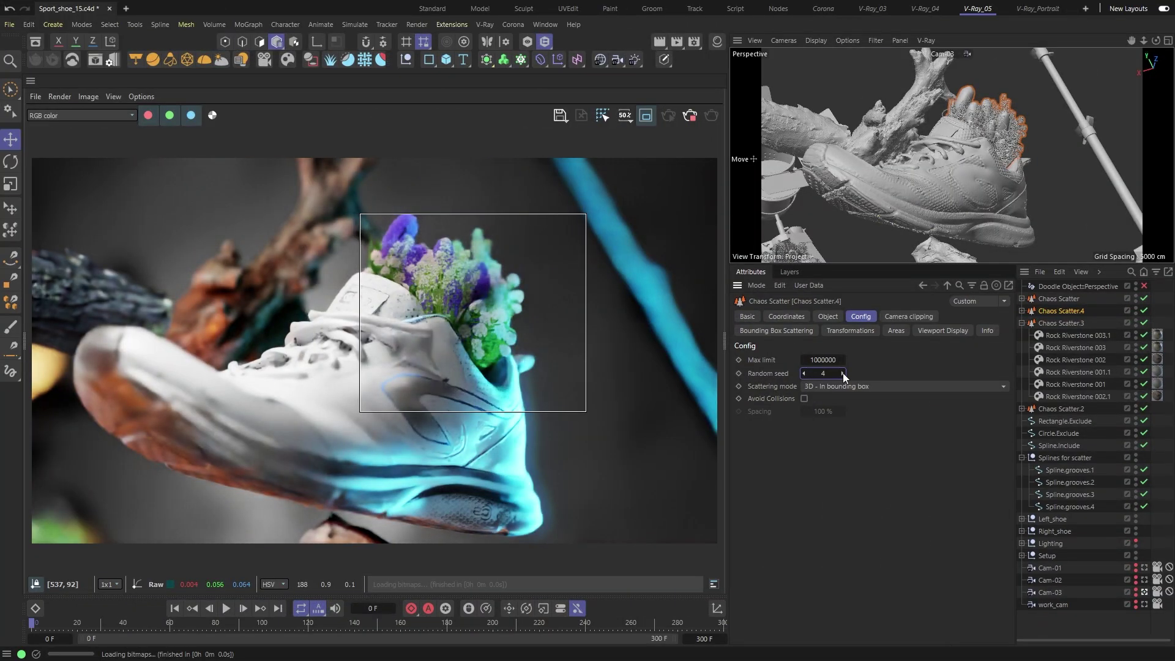
Step: Raise Chaos Scatter.4's random seed from 4 to 5
left_click(842, 373)
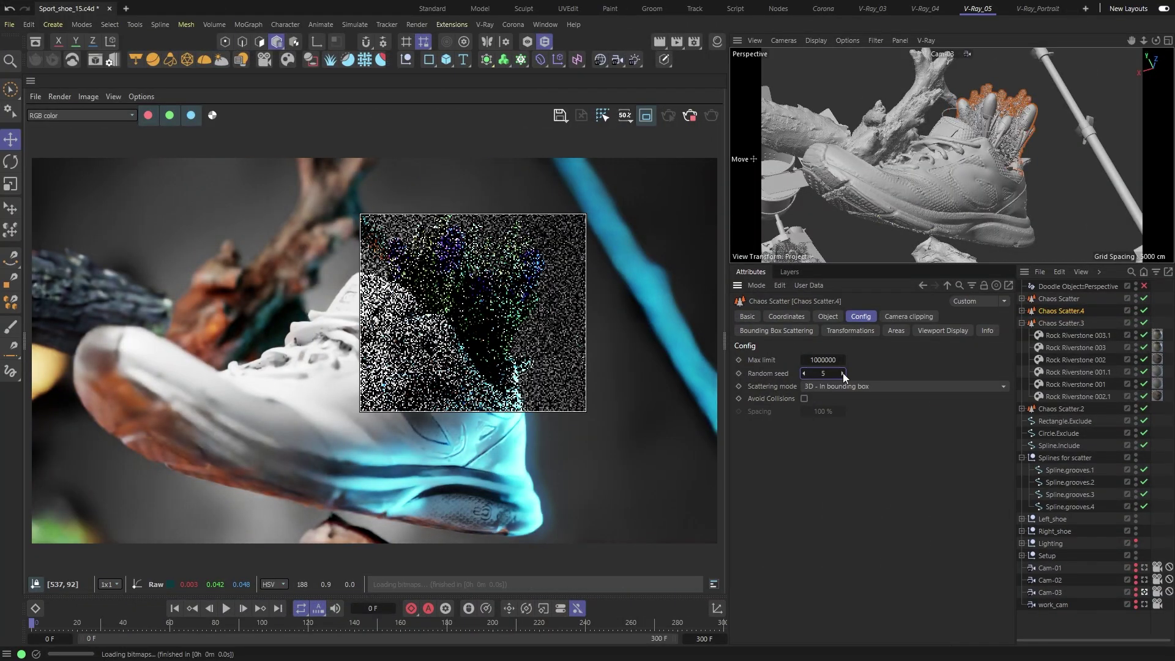